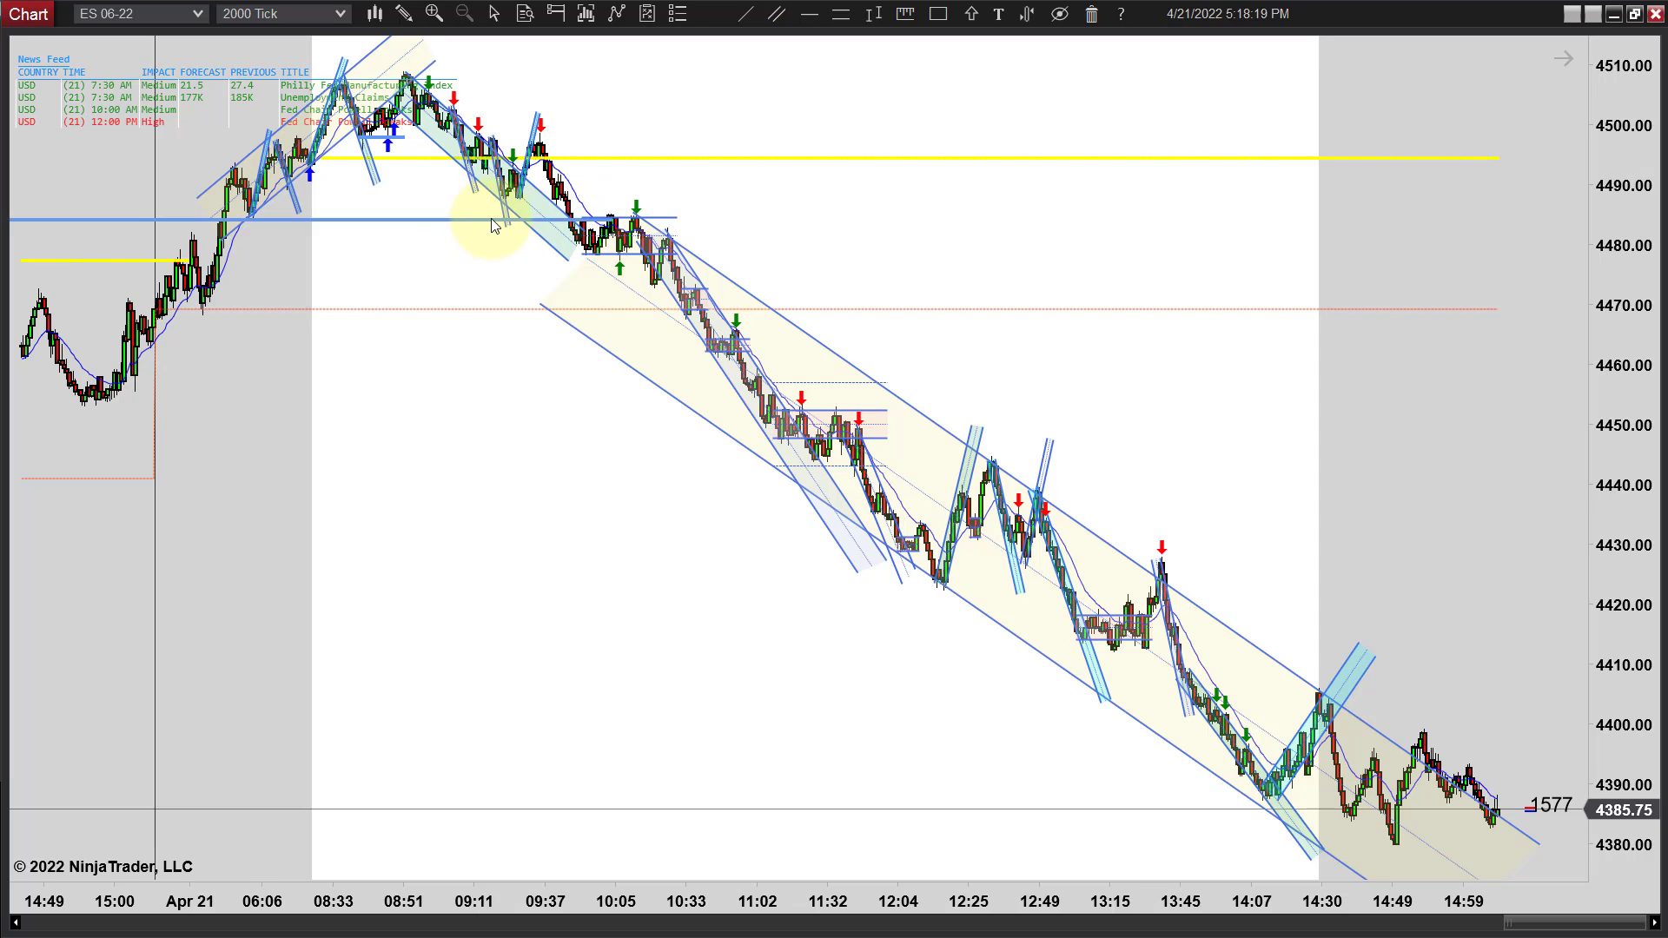
Step: Draw a measured move from the 4509 high to the 4479 low, projected from the 4485 swing high, and extend its target line to later bars
scroll(510, 228, down, 2)
scroll(224, 244, down, 4)
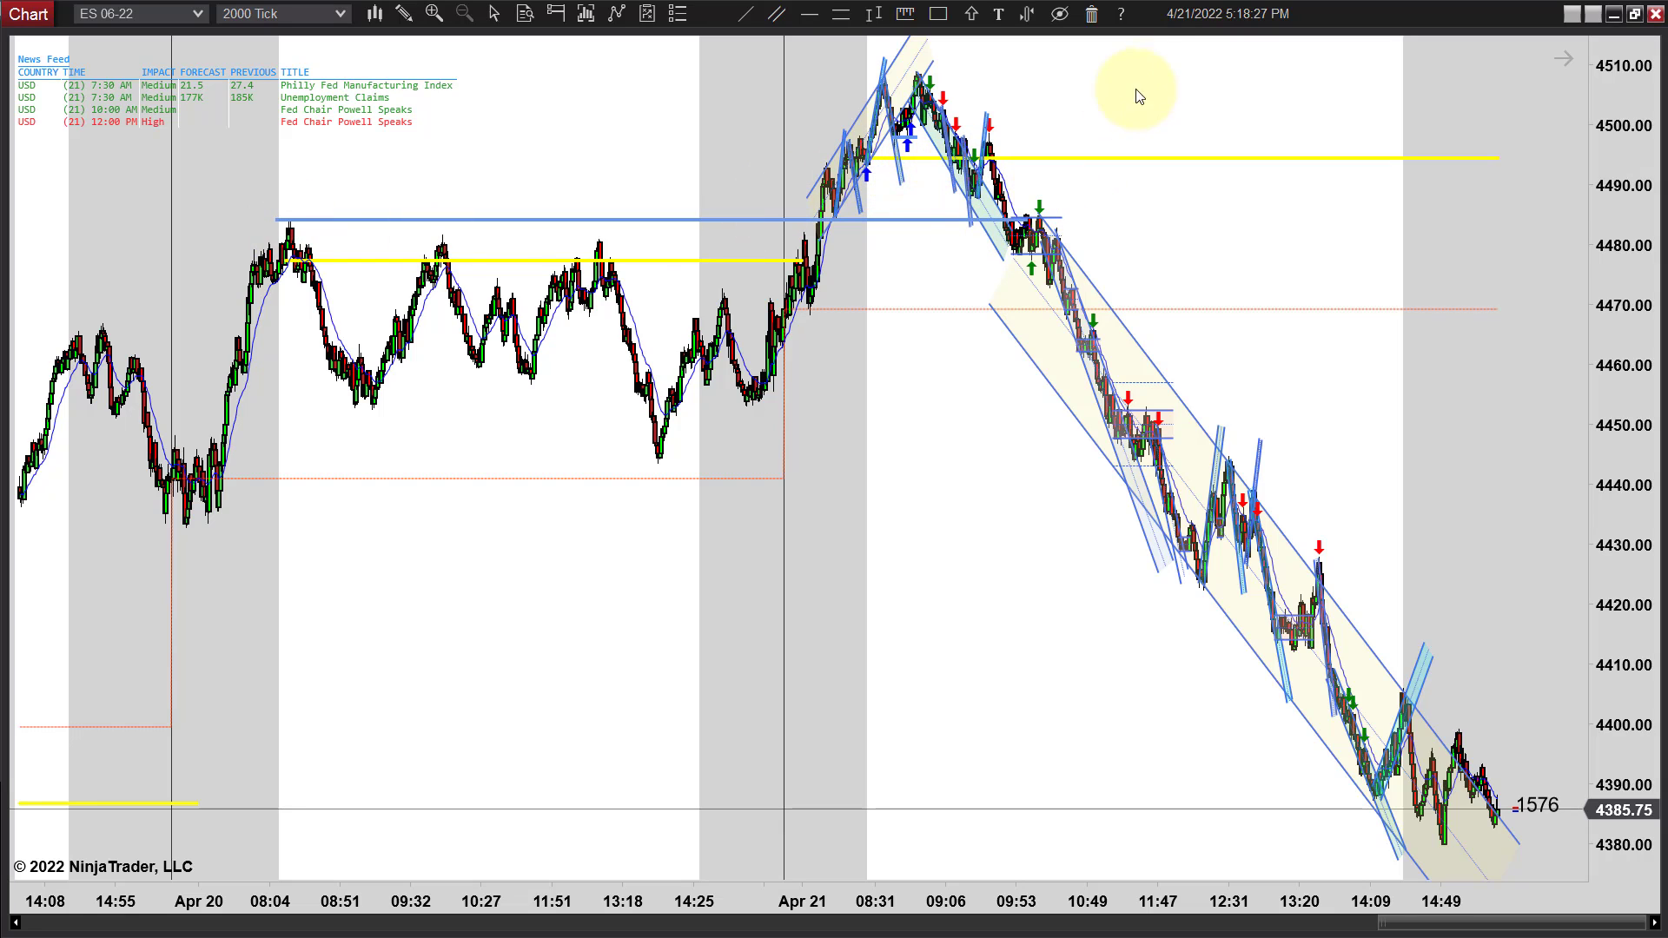
scroll(790, 521, down, 10)
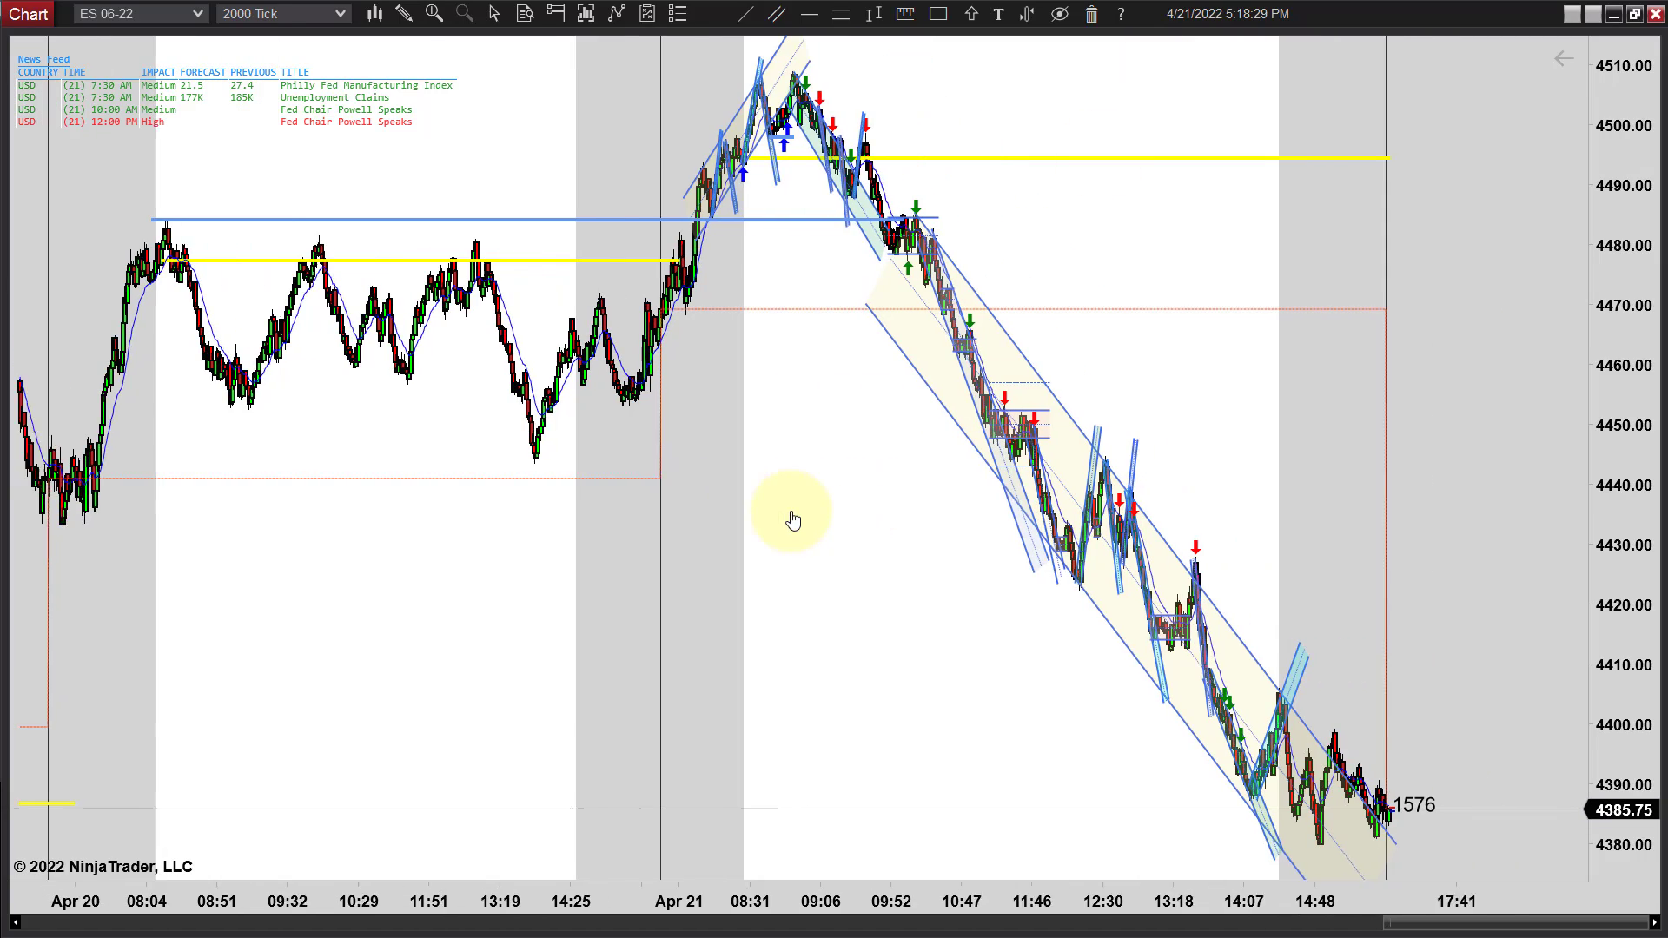
drag(687, 565, 703, 640)
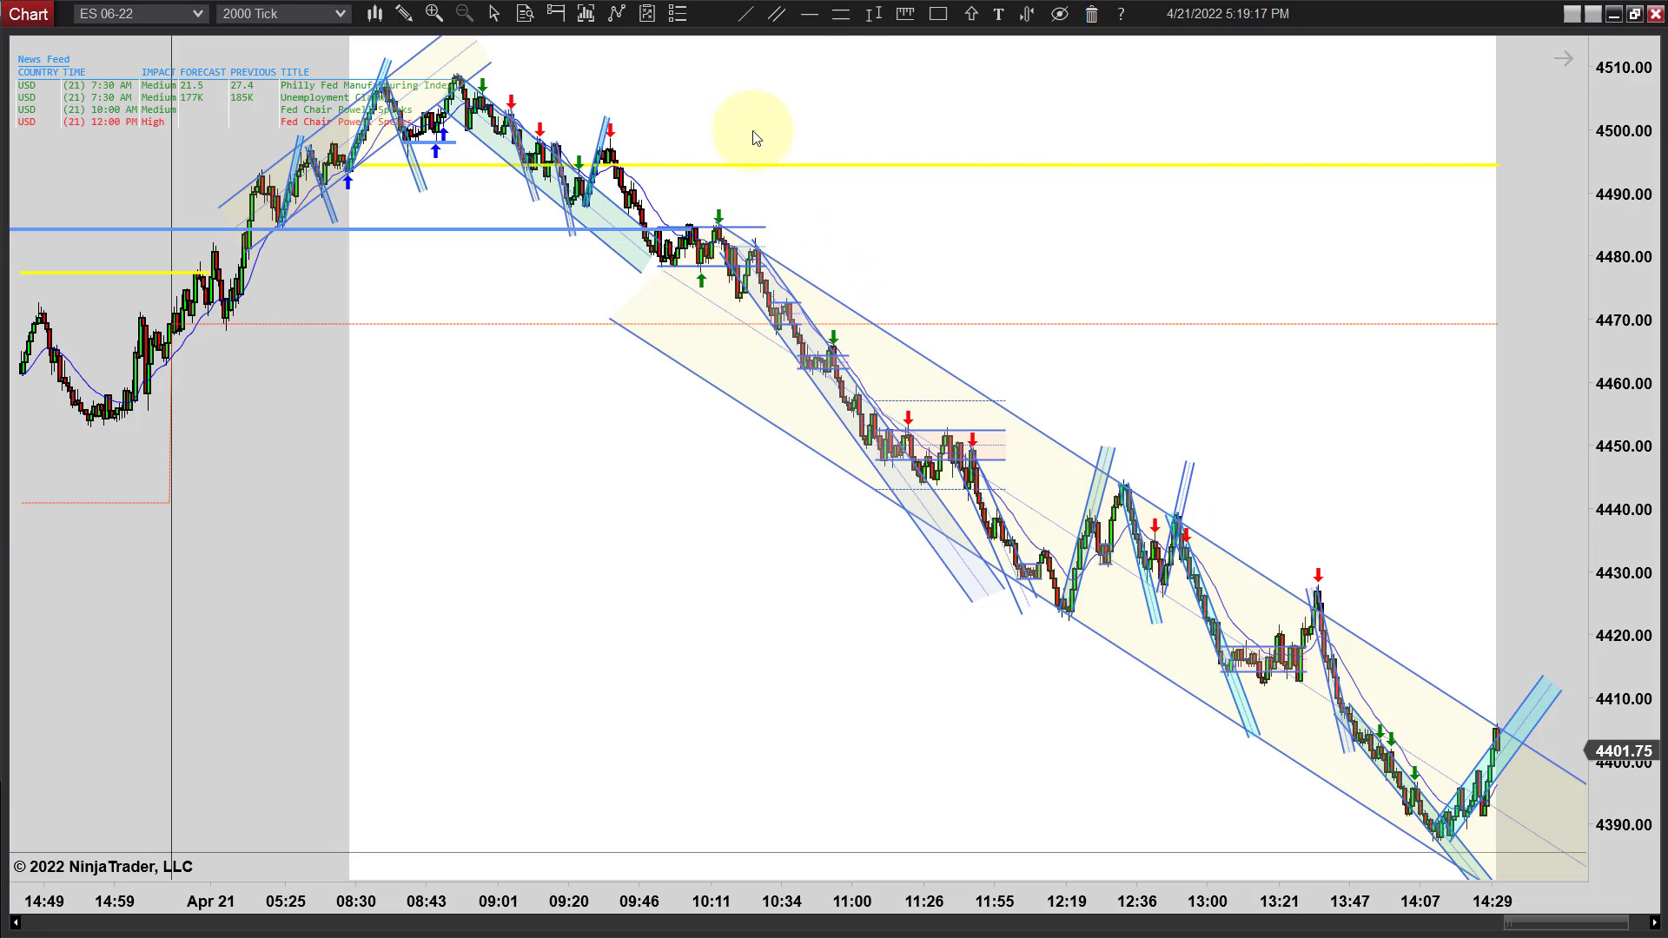
click(874, 13)
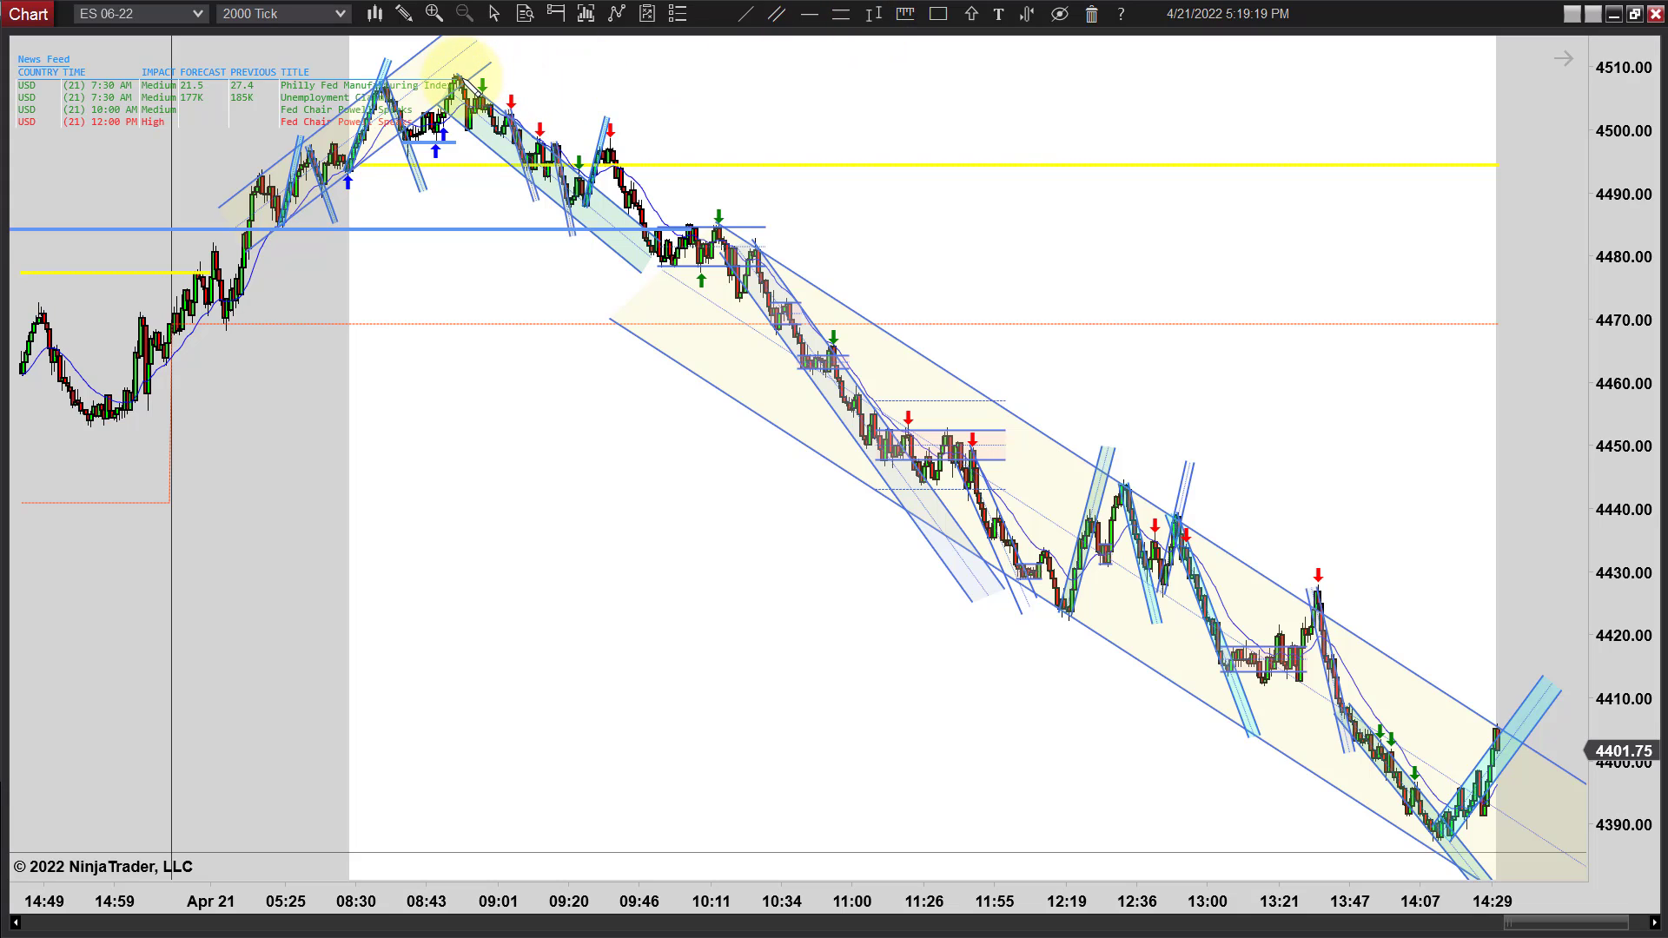
drag(453, 74, 649, 269)
click(644, 262)
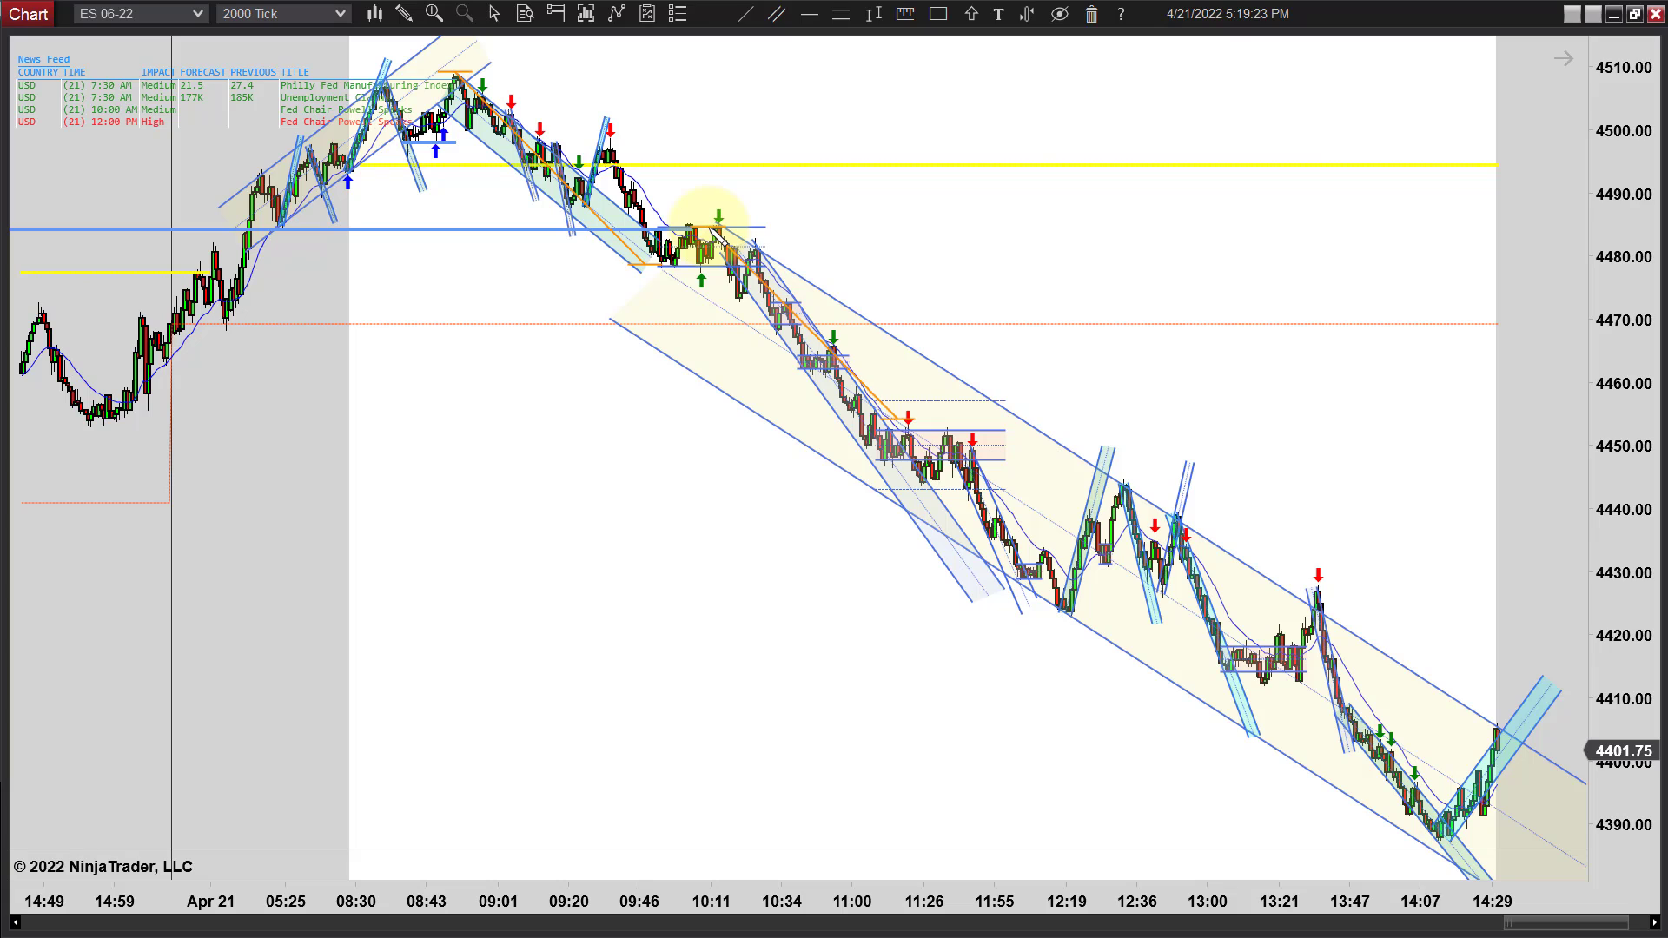
click(899, 441)
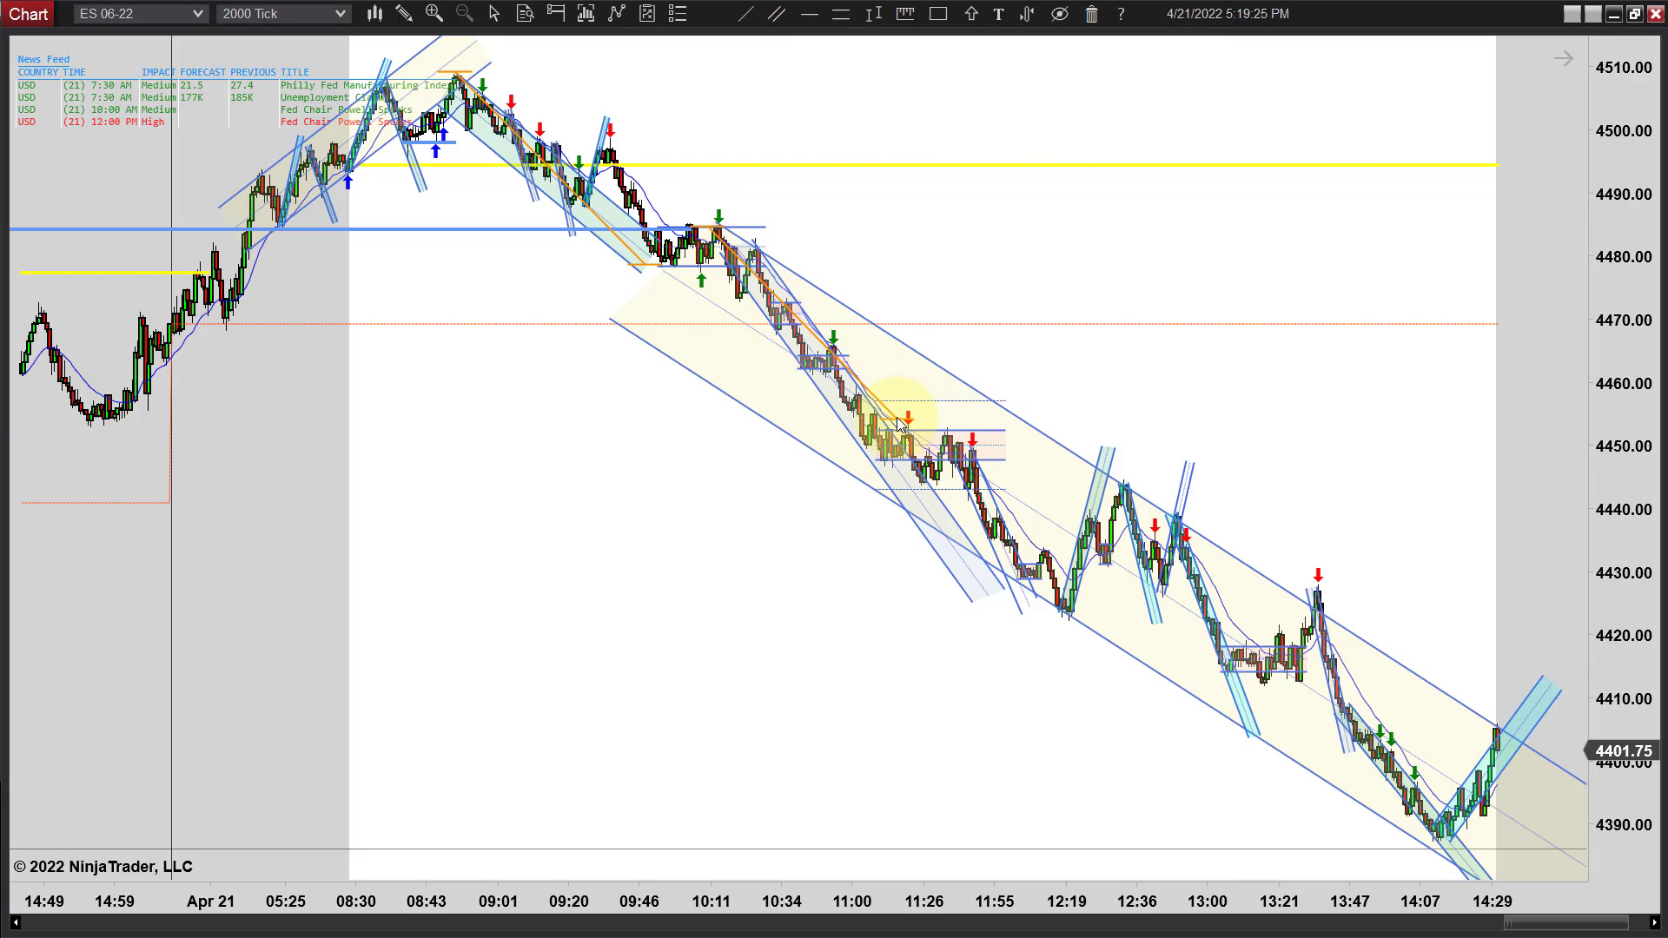
click(804, 418)
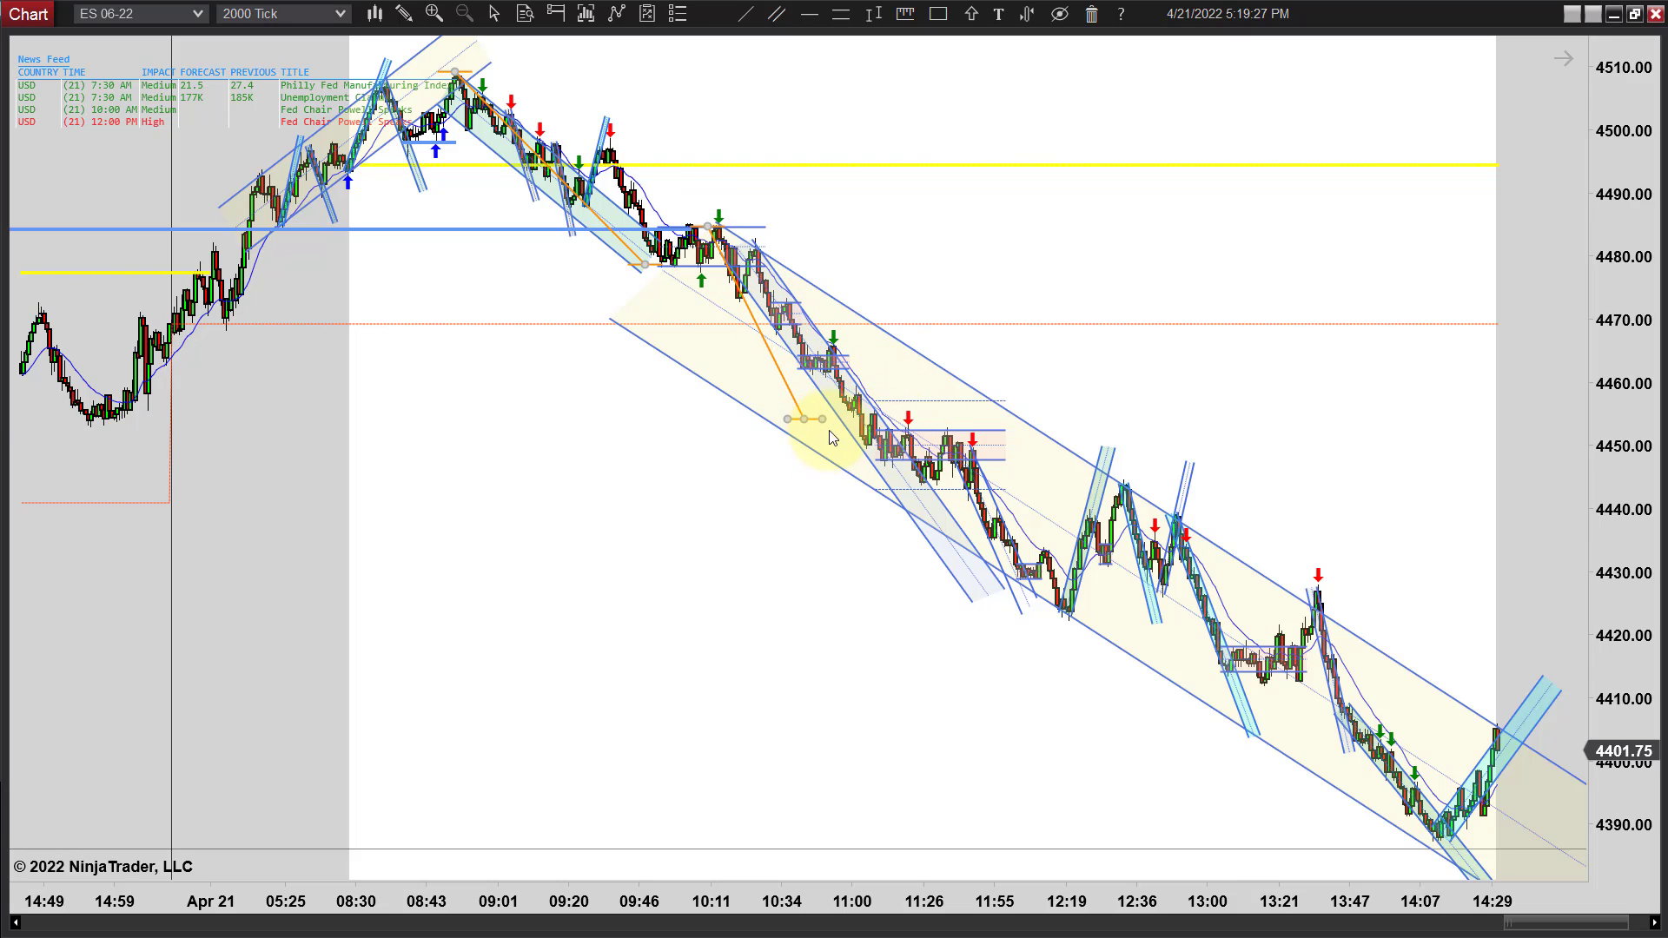
drag(829, 423, 856, 419)
click(820, 520)
Step: Examine the early session's rising channel, its pullbacks and the buy arrow at the 08:30 open
scroll(608, 615, up, 3)
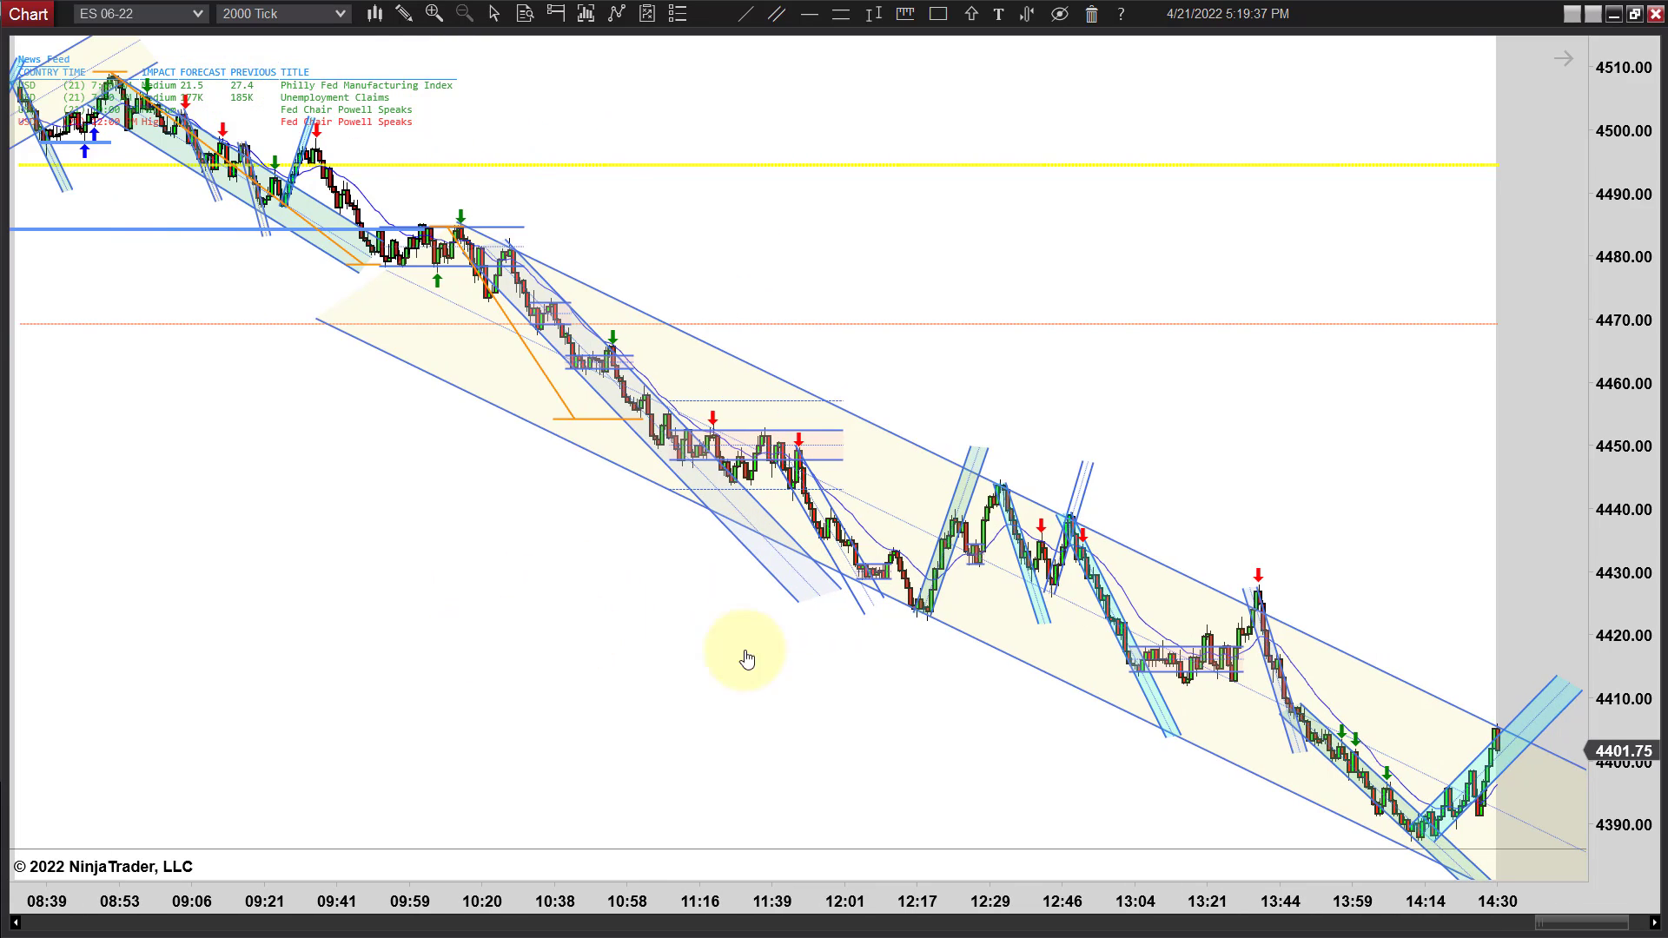
scroll(879, 681, up, 5)
scroll(337, 684, up, 2)
scroll(338, 684, up, 10)
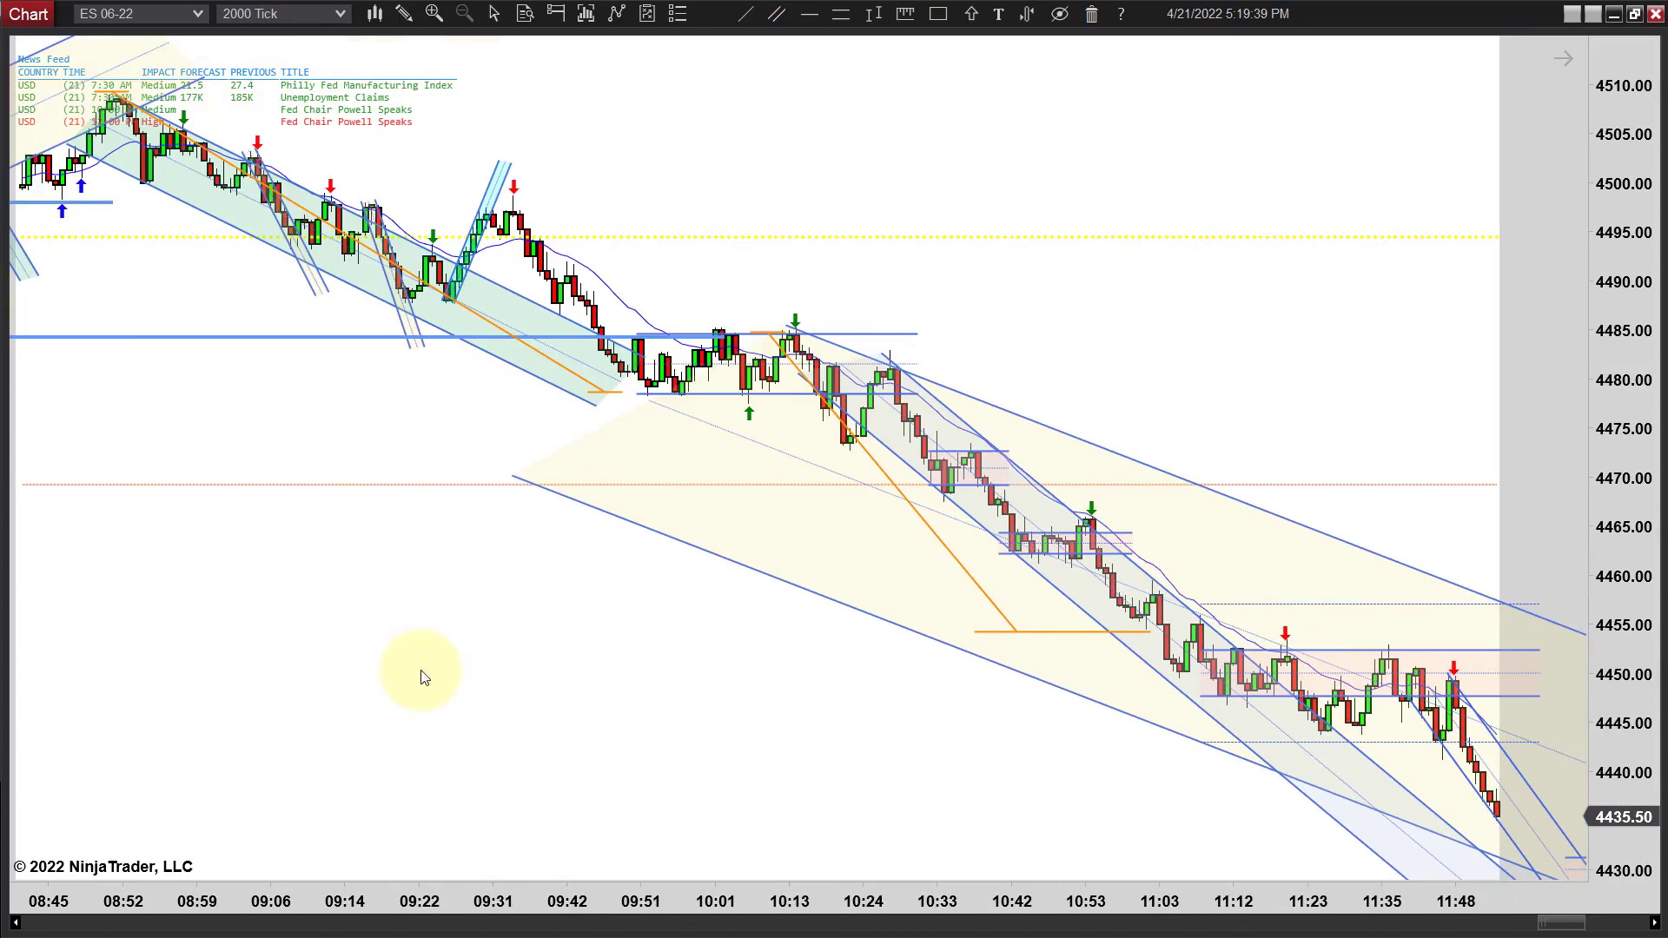
scroll(564, 669, up, 3)
scroll(997, 640, up, 10)
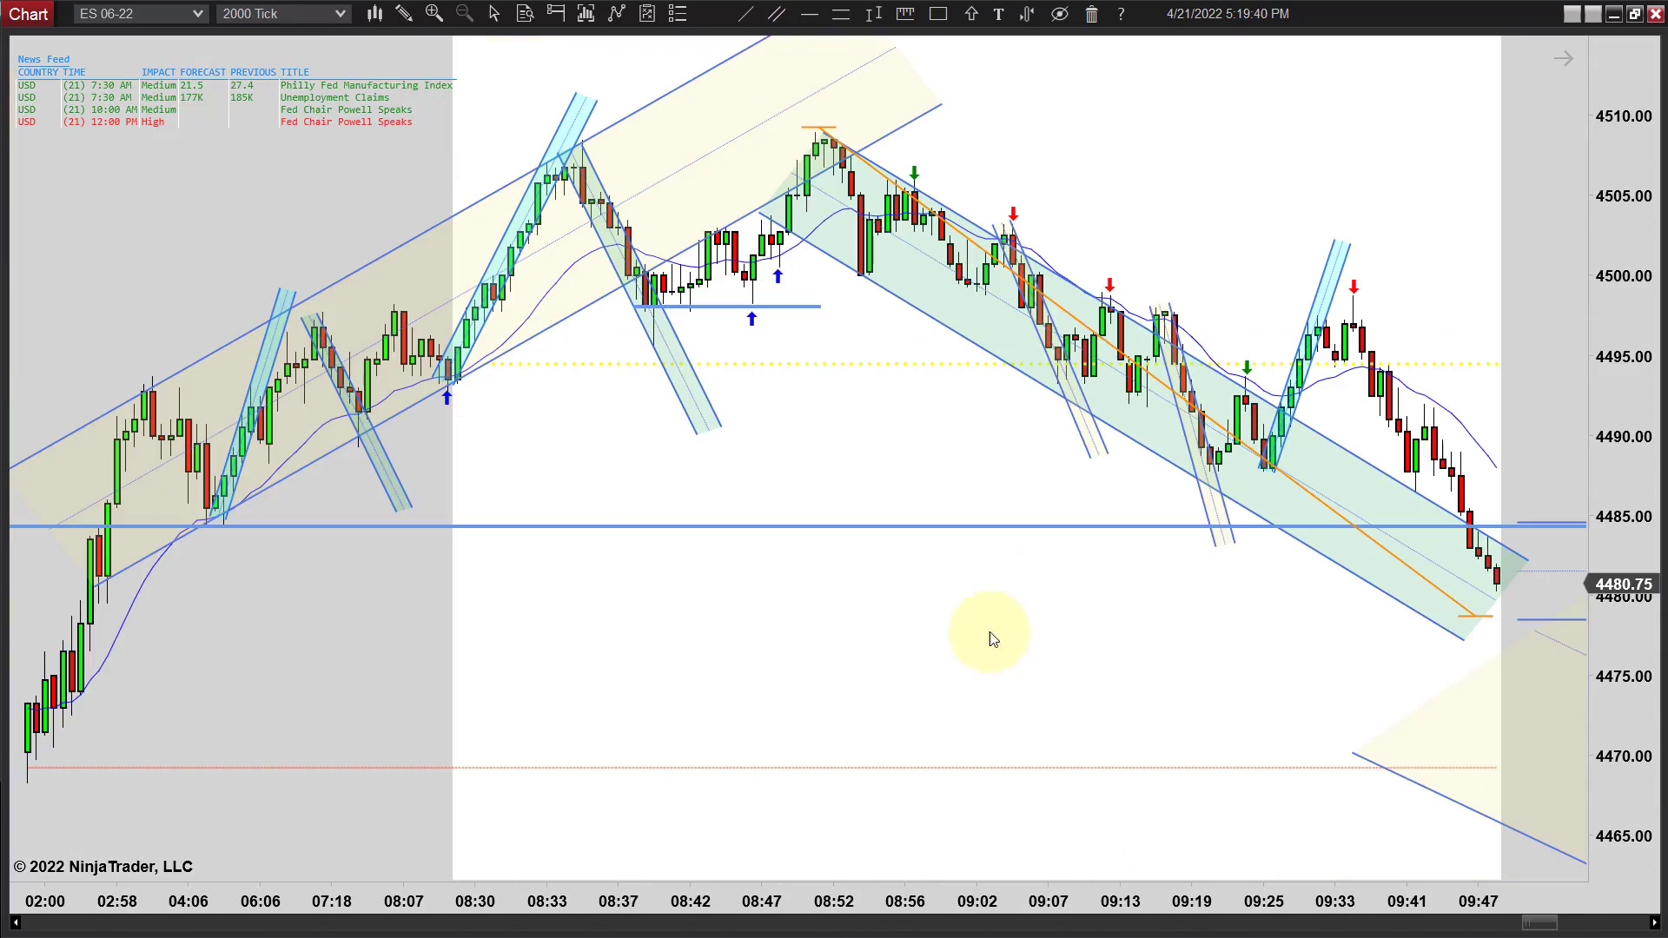
scroll(823, 661, up, 1)
scroll(822, 660, up, 1)
scroll(779, 674, up, 2)
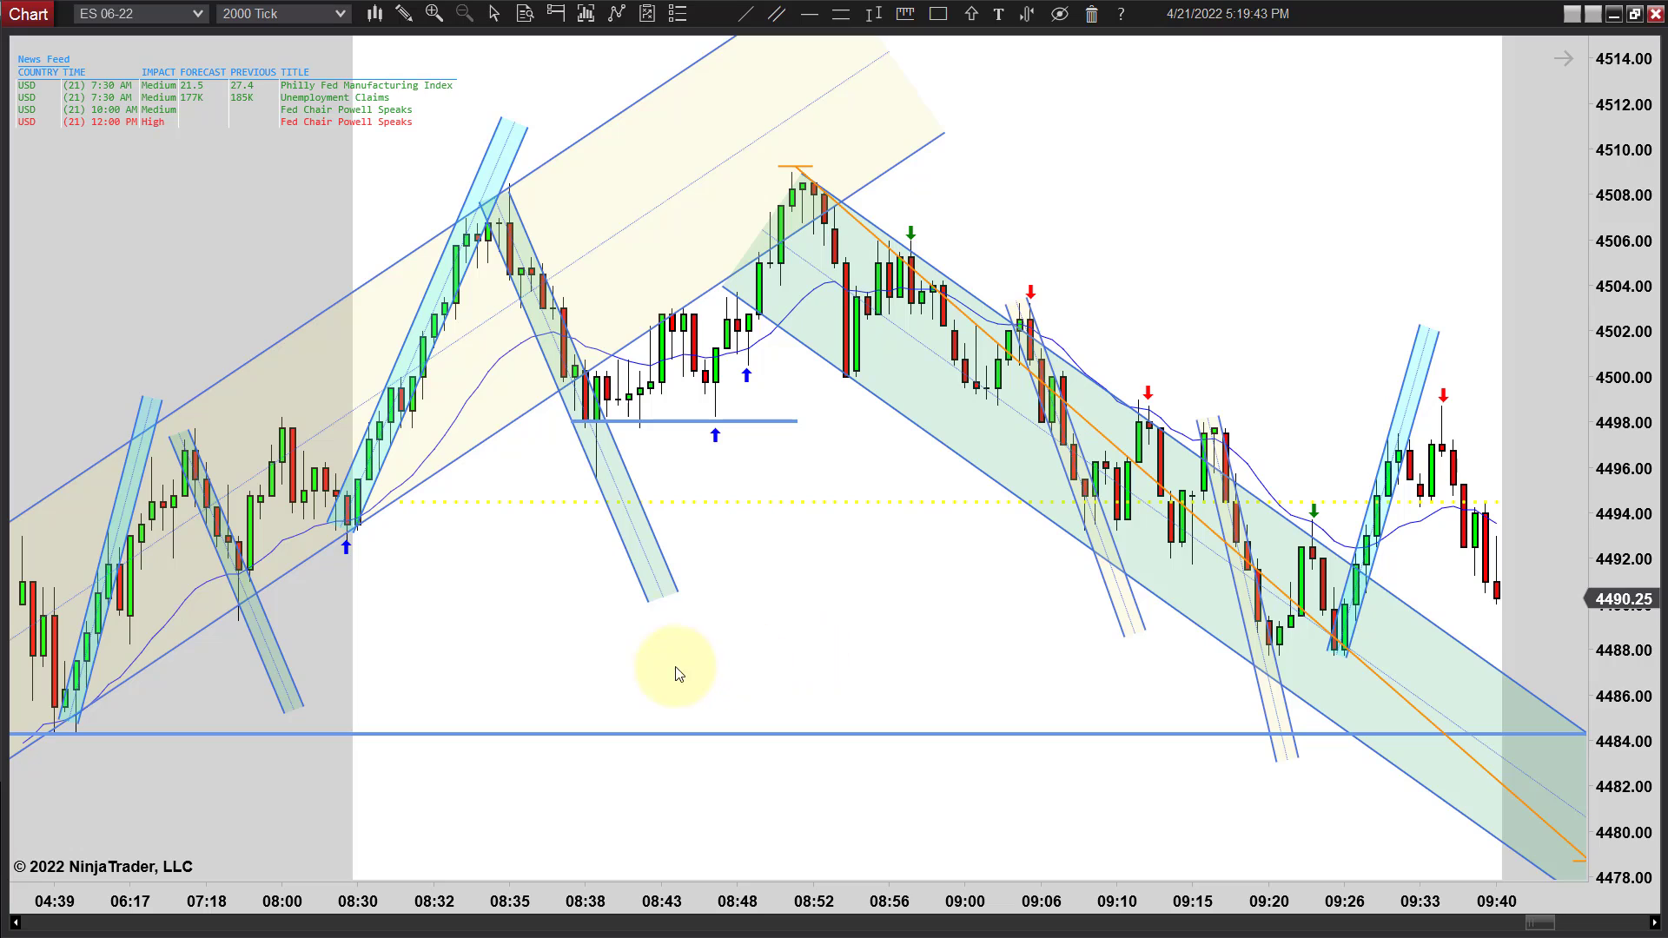
scroll(869, 618, up, 4)
scroll(904, 637, up, 3)
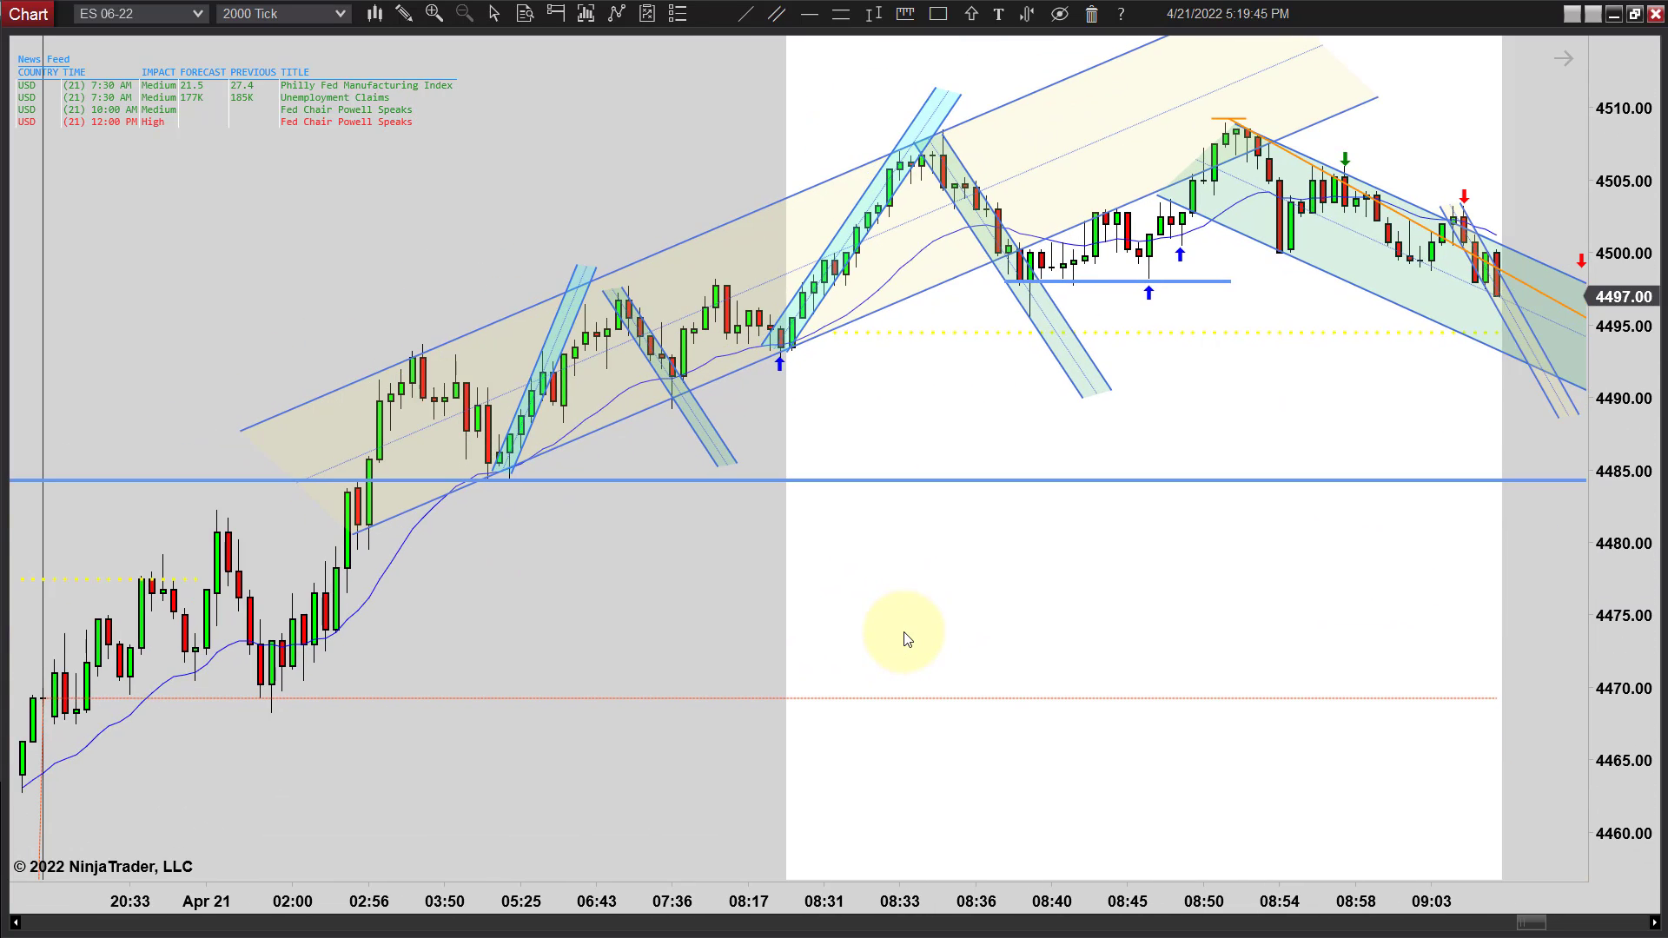
scroll(999, 647, up, 6)
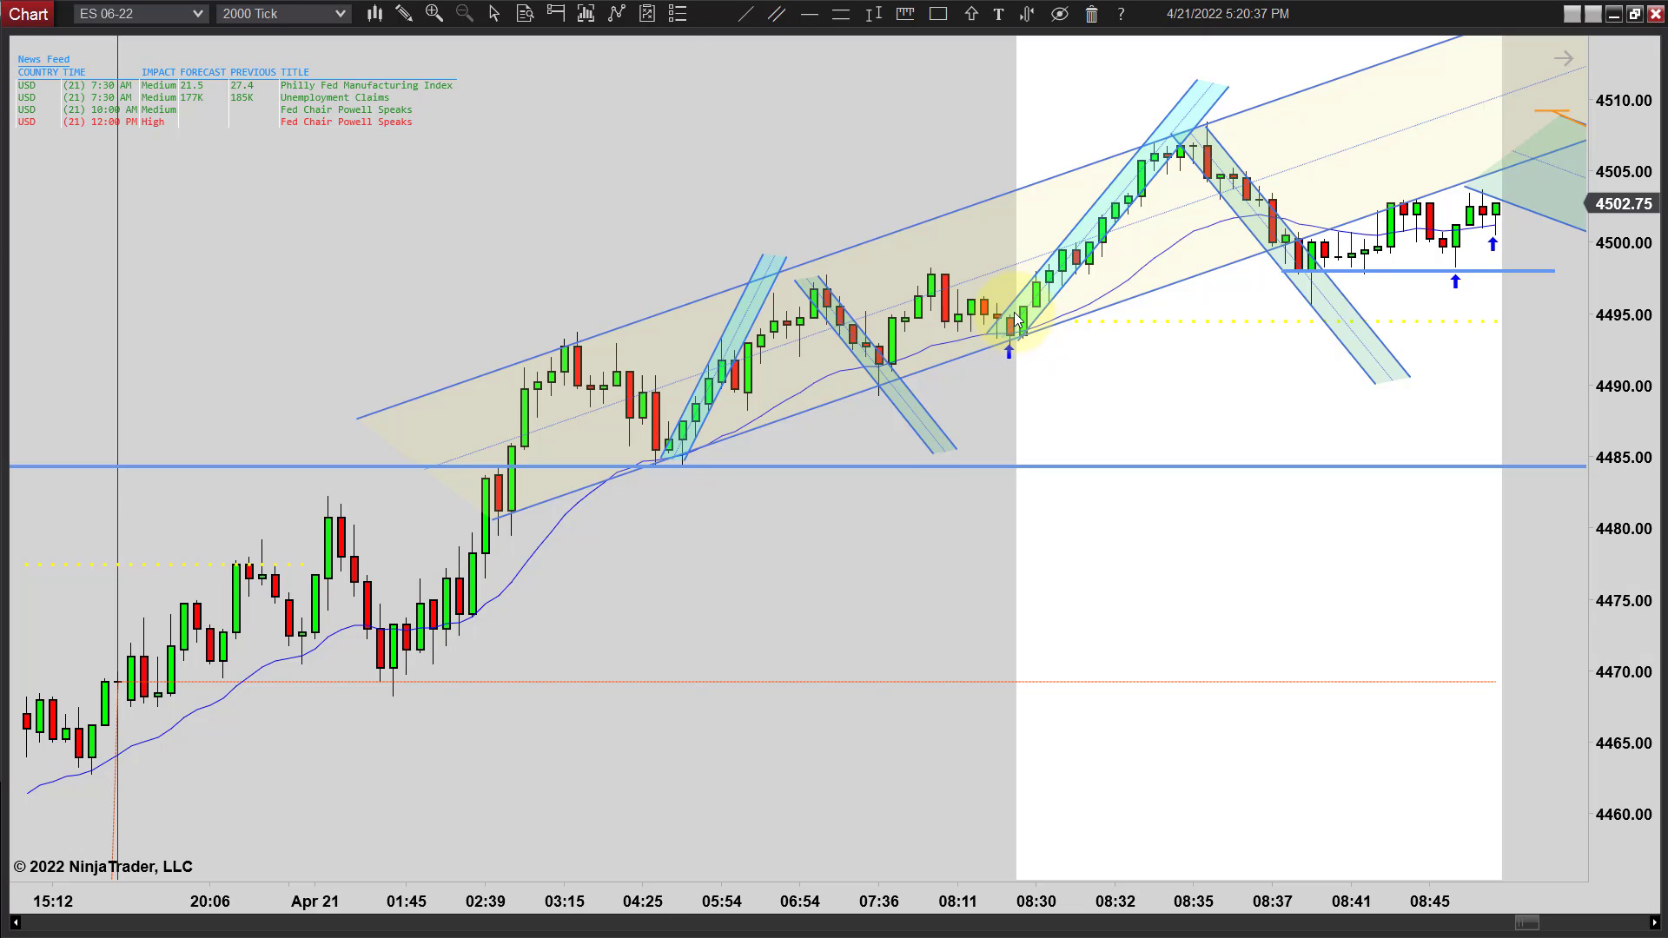
click(1008, 344)
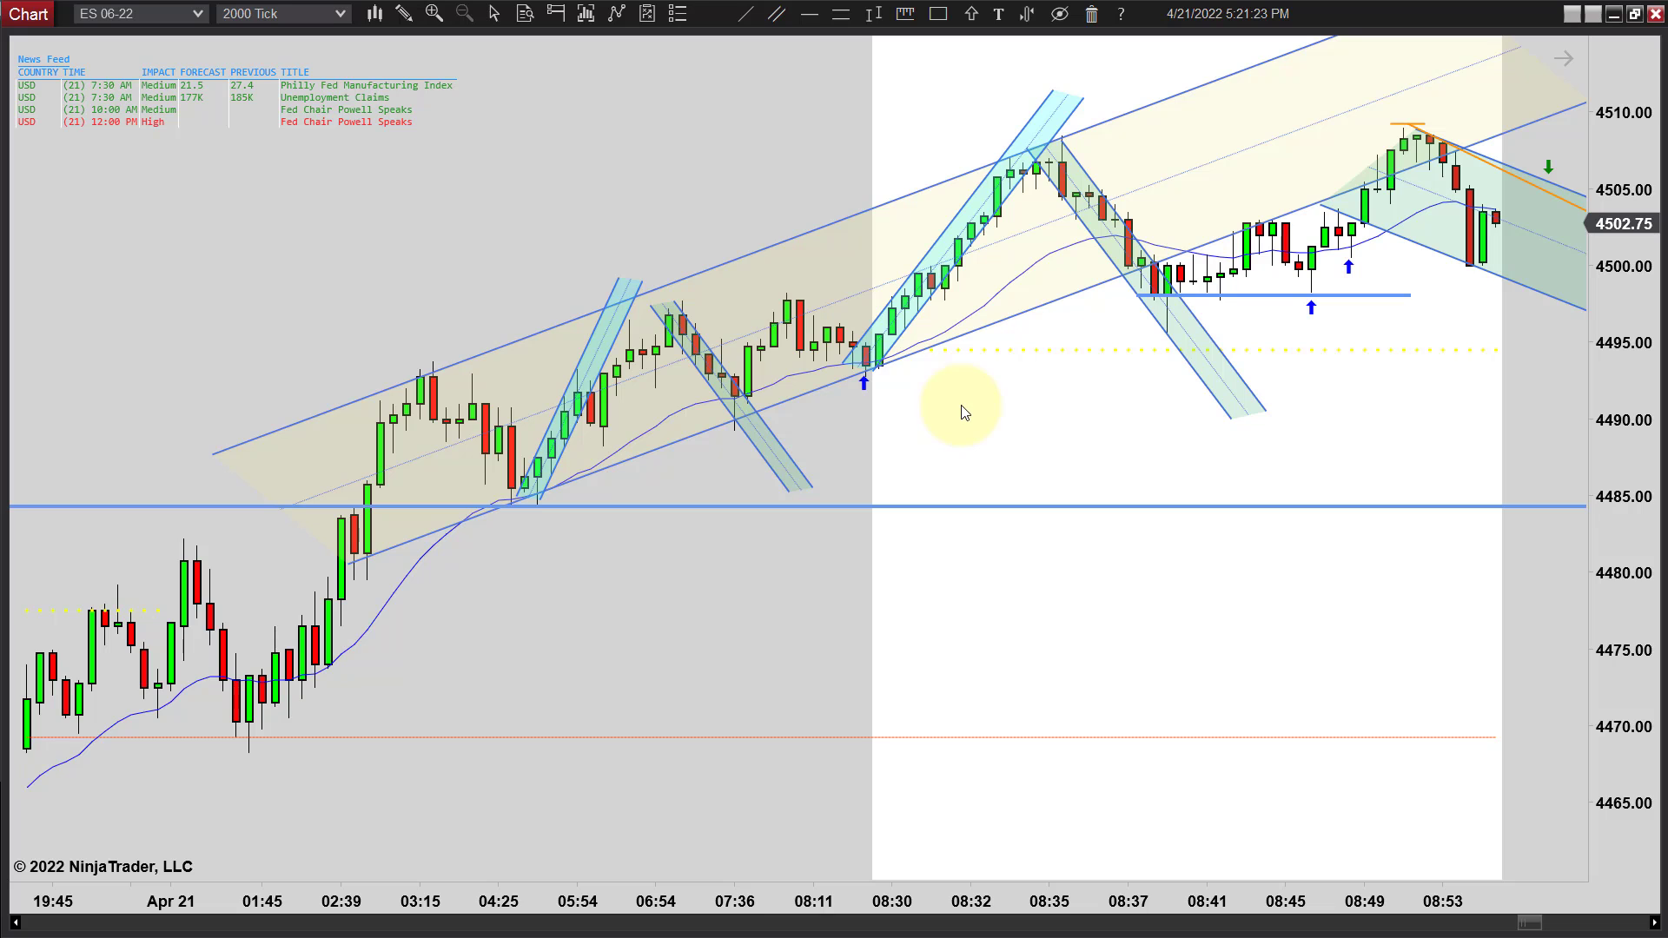
Step: Measure the price move and elapsed bars from the 08:30 buy arrow up towards the 08:35 swing high
drag(1016, 409, 830, 430)
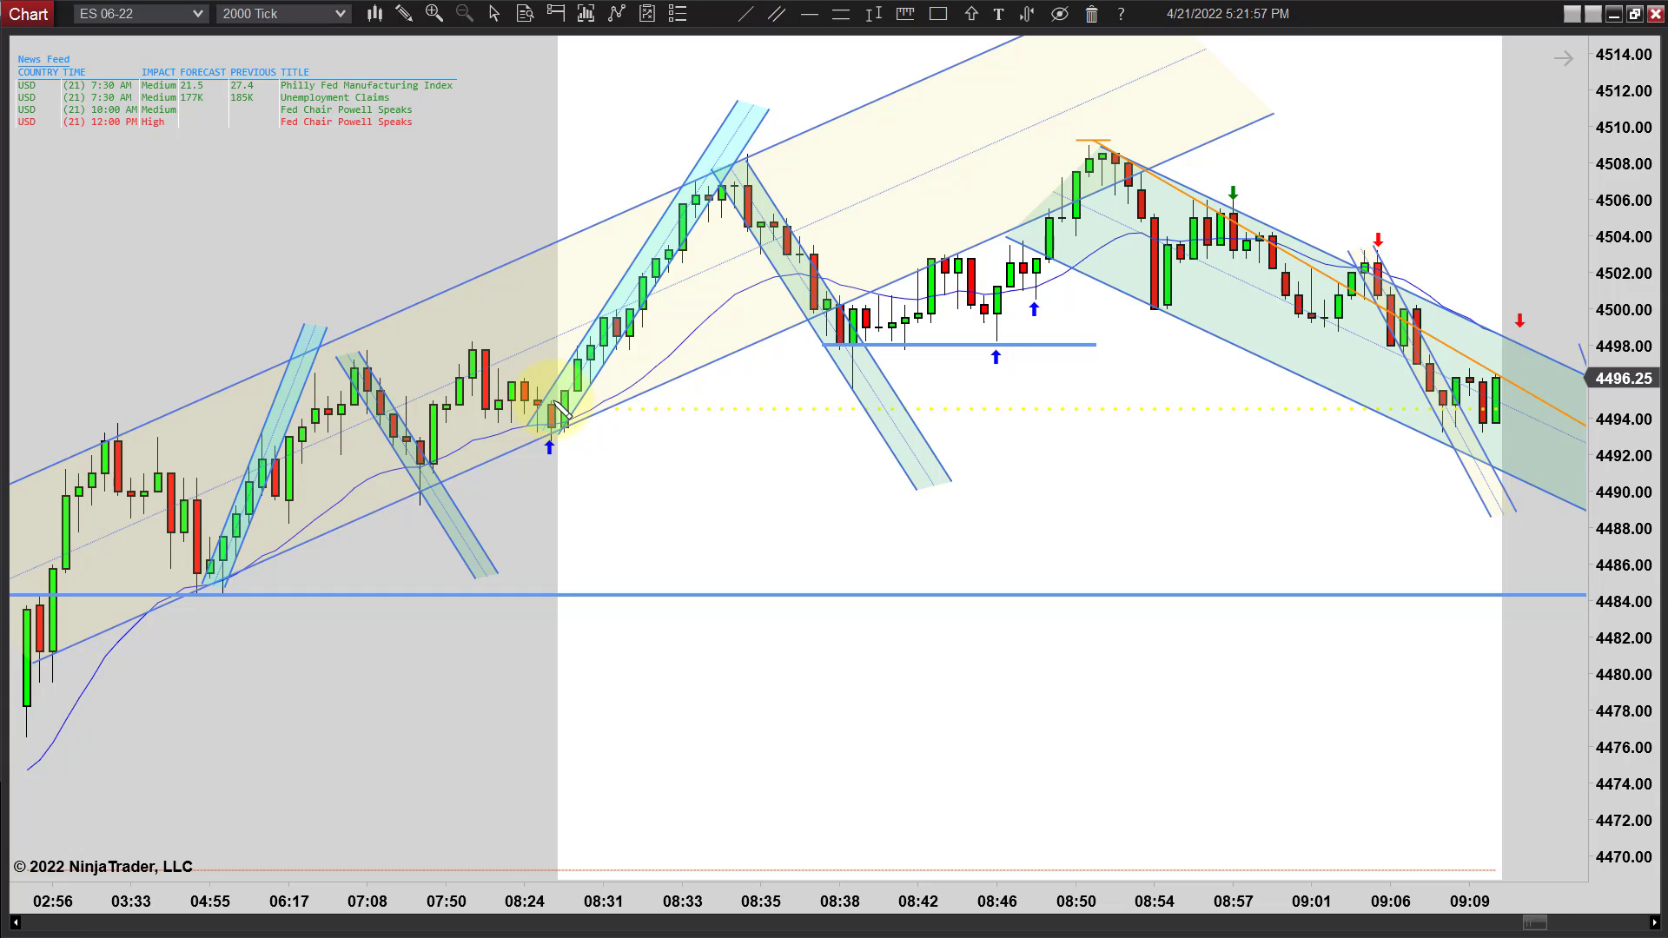
drag(560, 413, 758, 236)
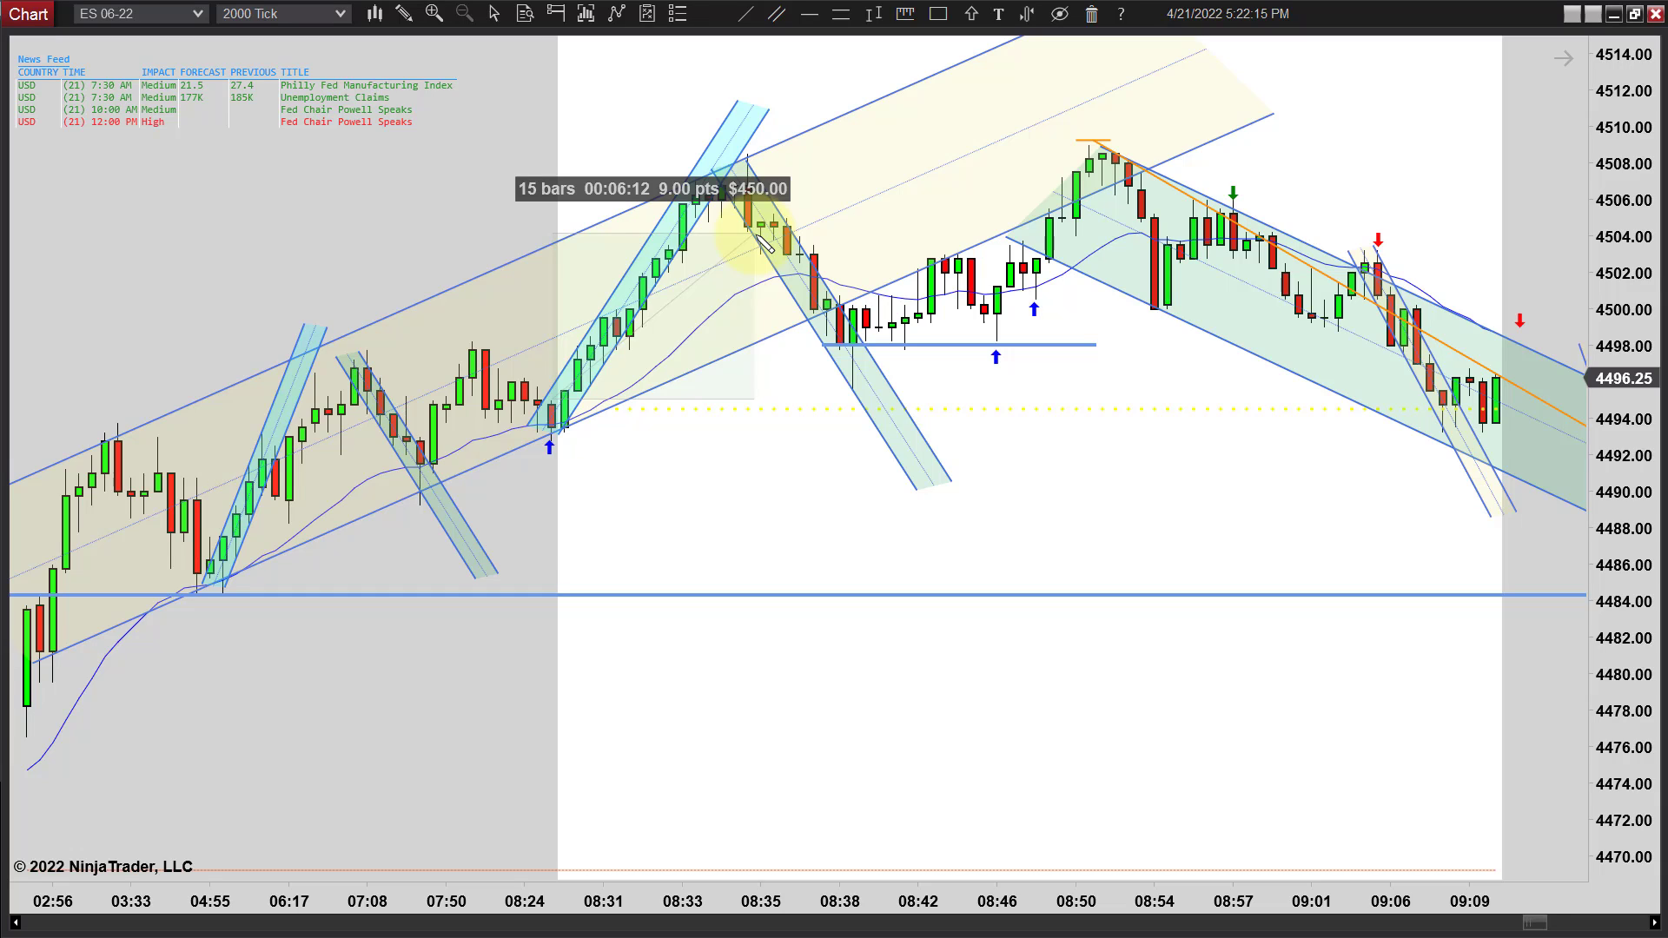
drag(761, 243, 762, 244)
drag(764, 243, 748, 293)
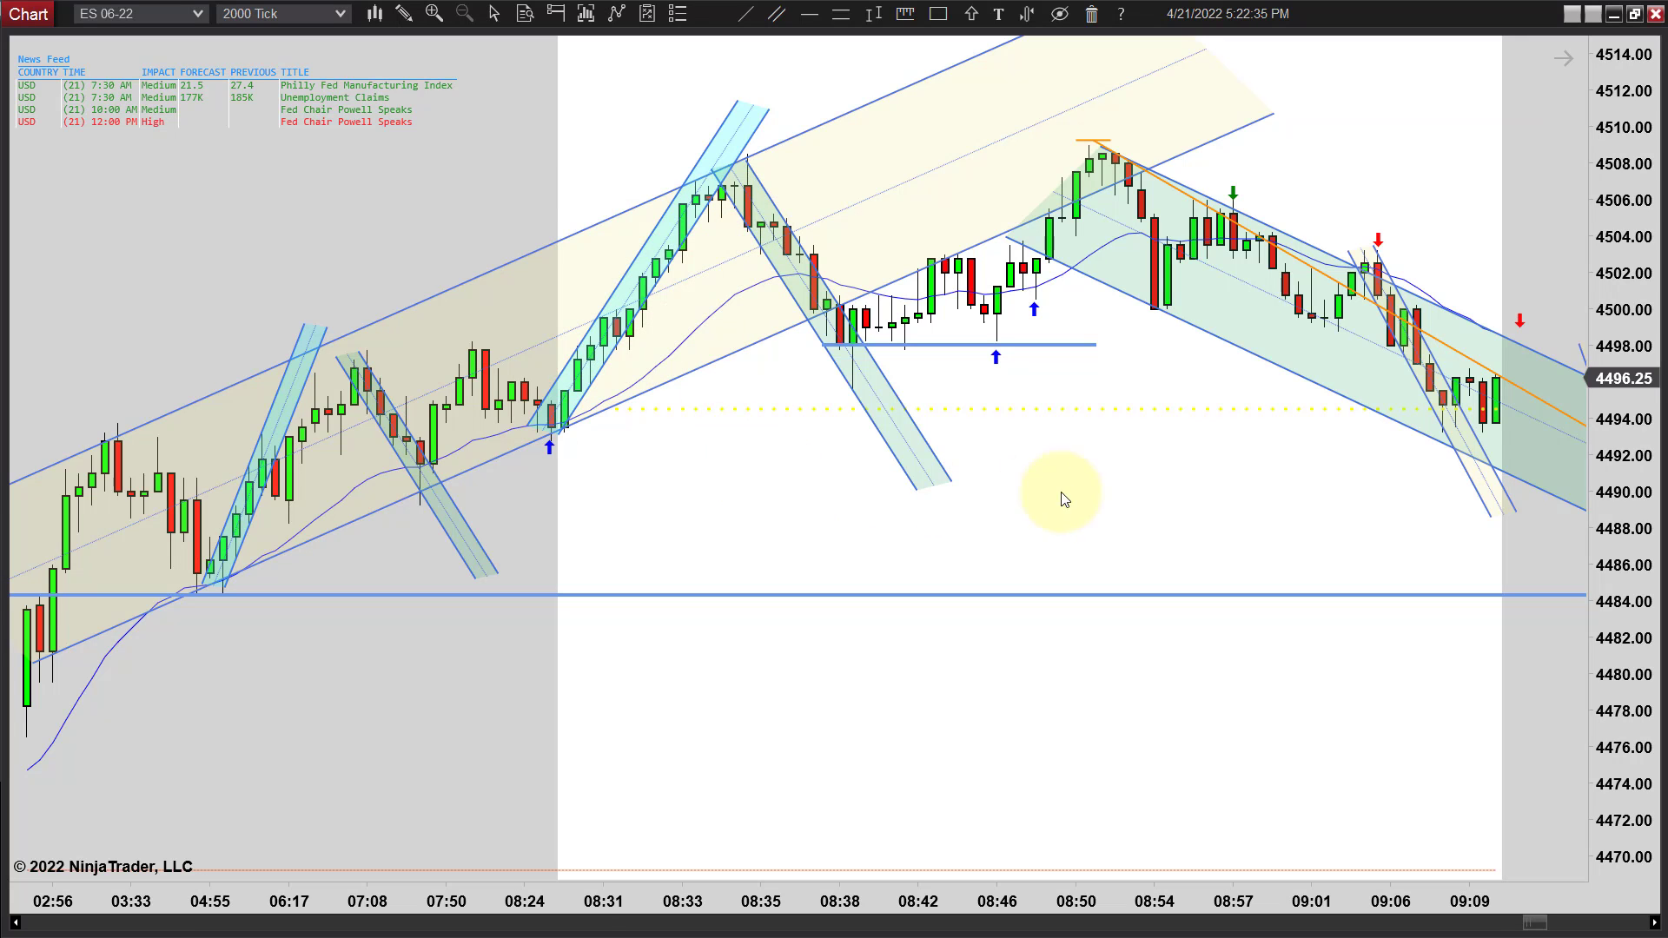
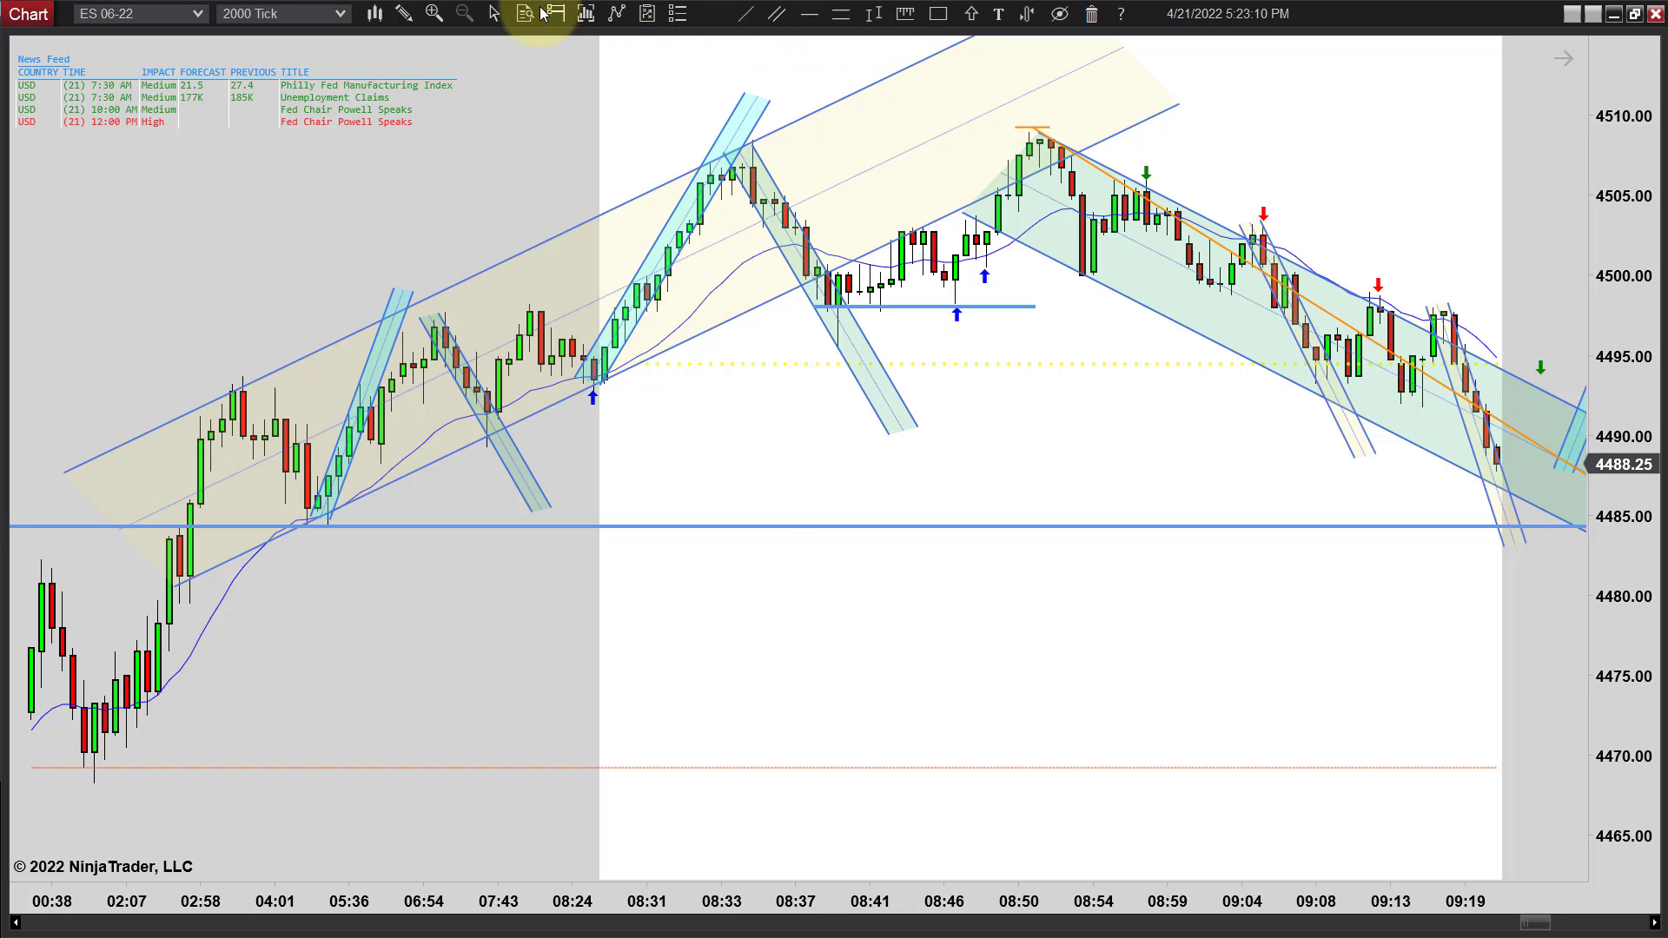
Step: Switch the chart crosshair to Local and back to Off
click(495, 12)
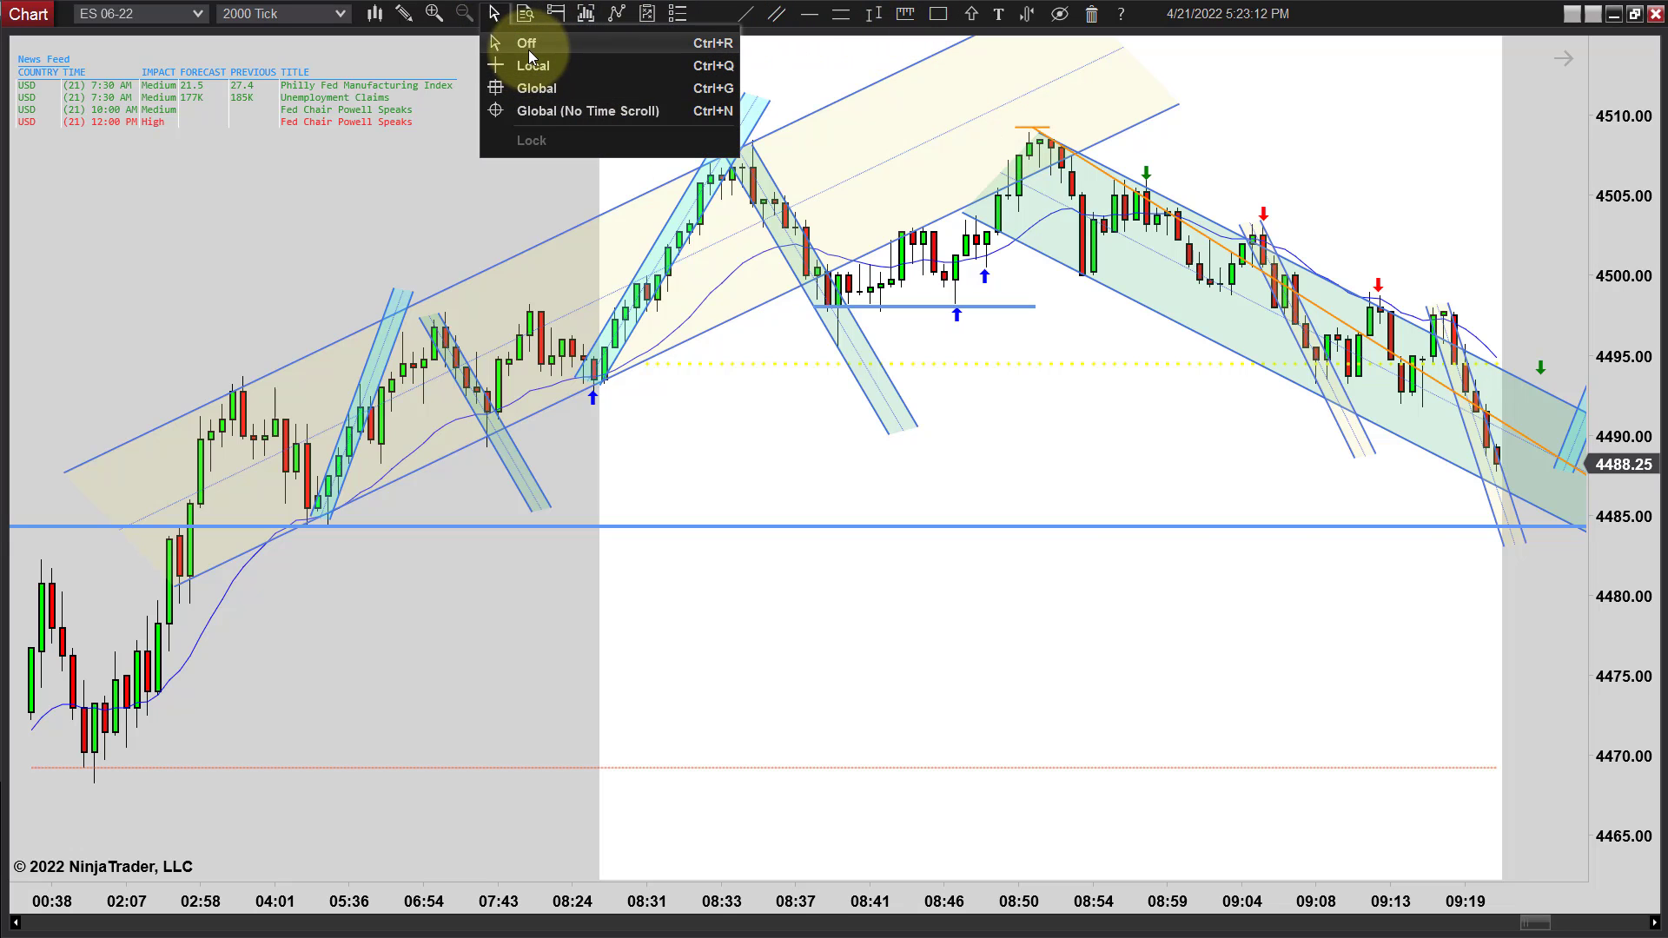
click(577, 69)
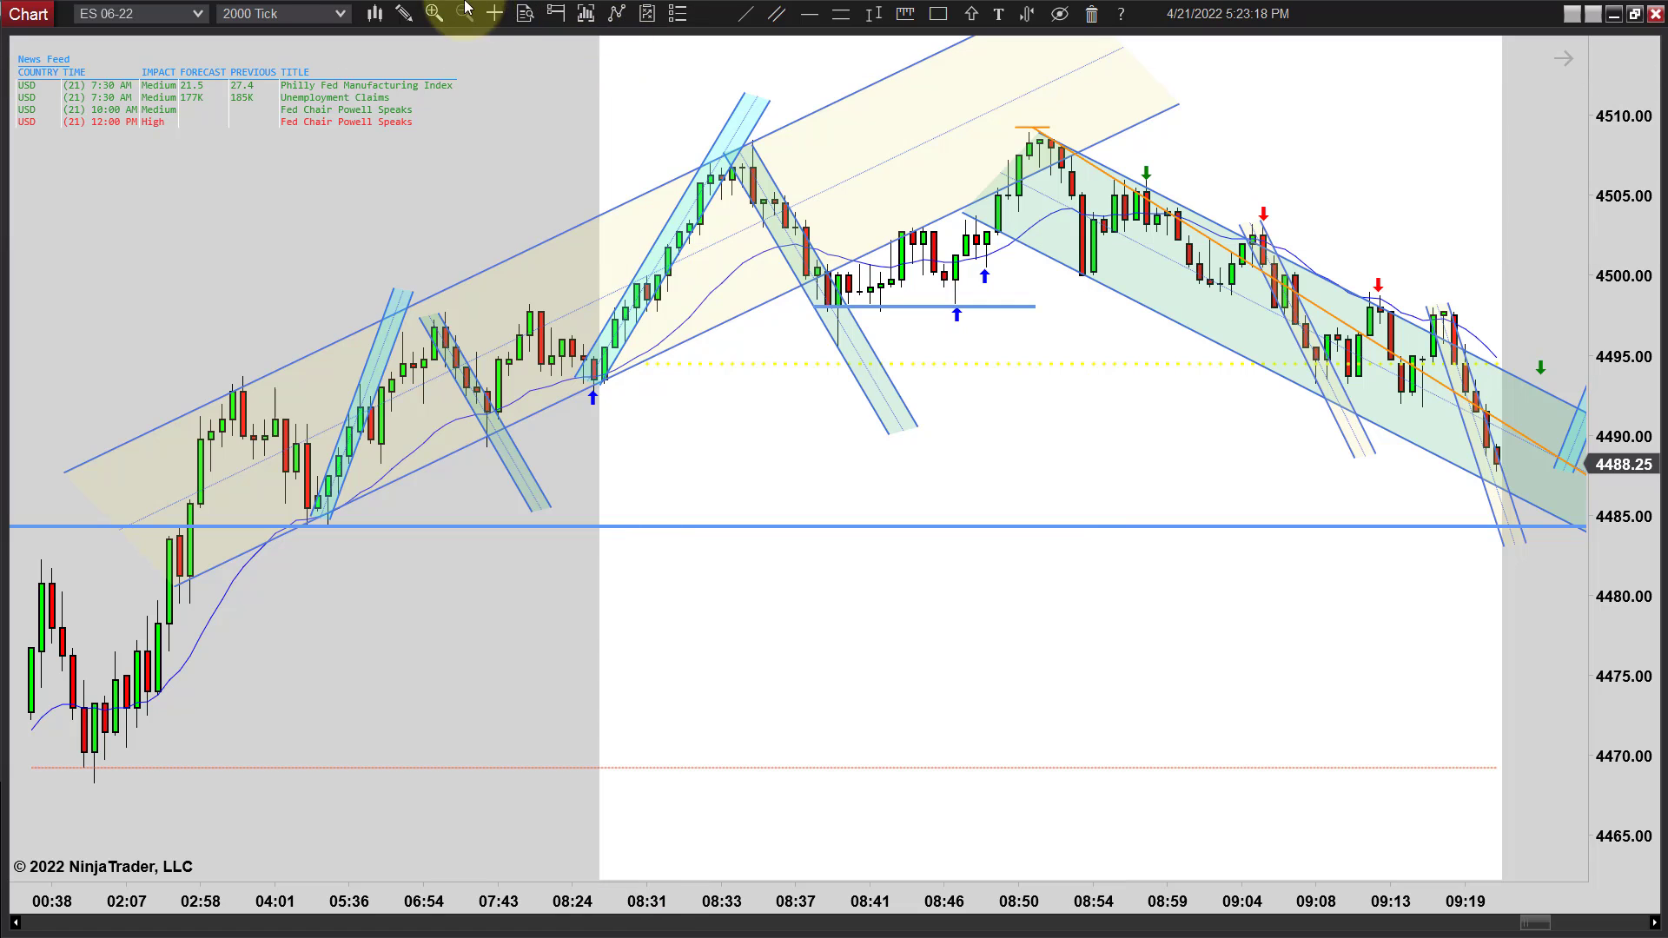
click(484, 22)
click(535, 44)
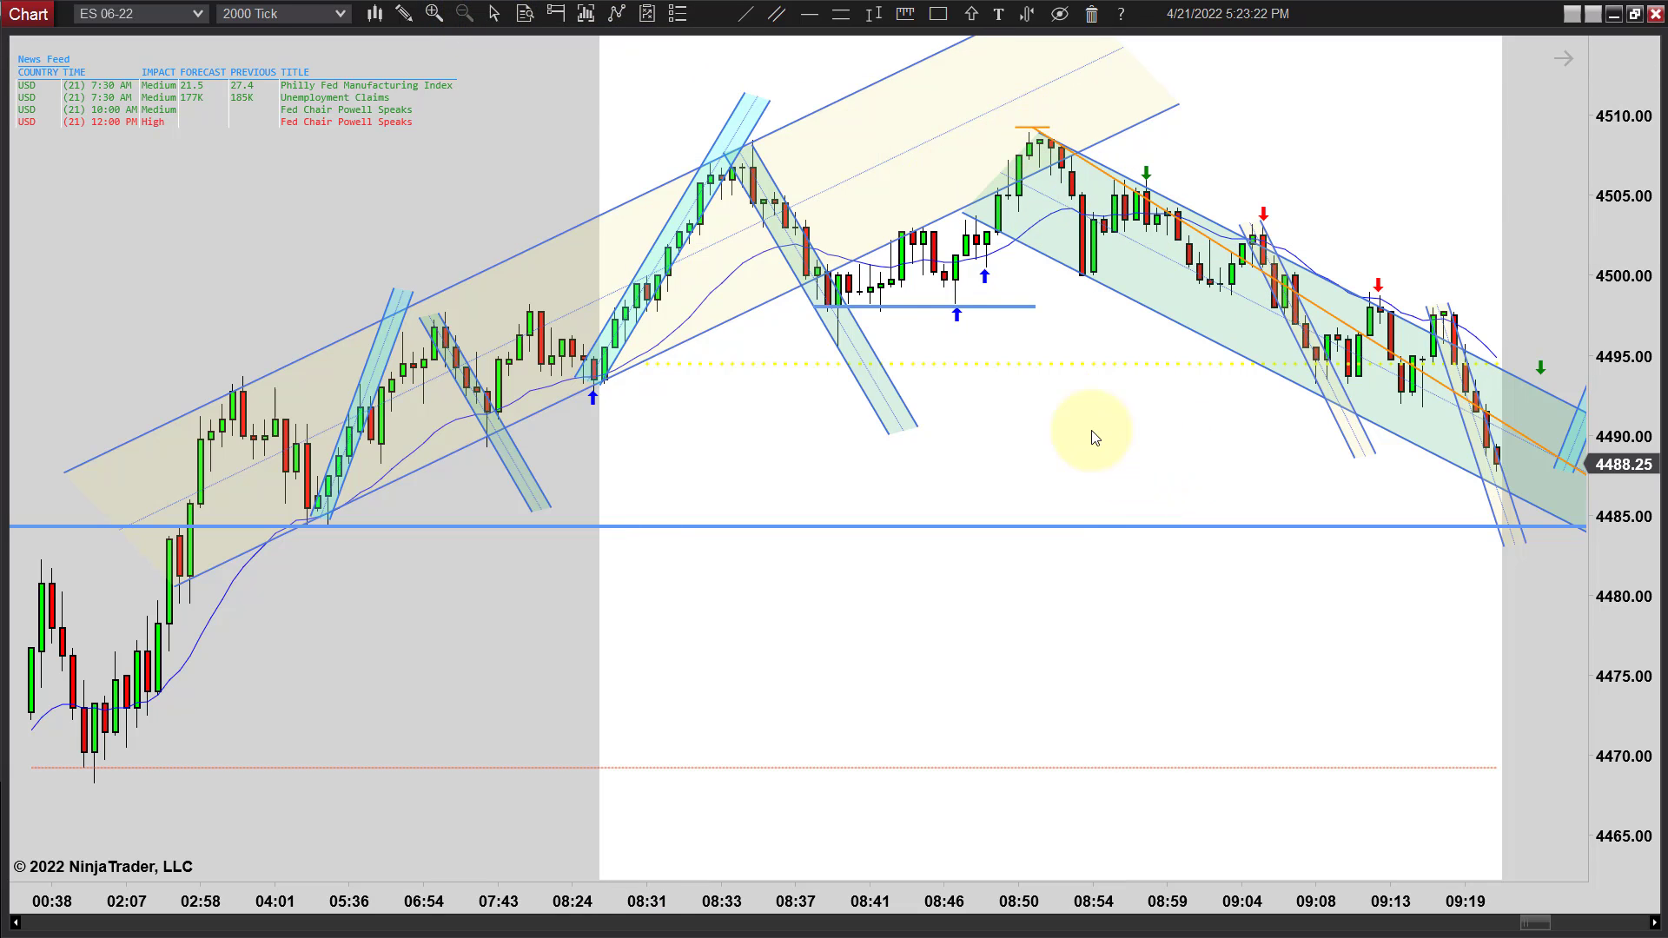
Step: Draw a horizontal line at about 4498 from the 09:12 swing high to about 09:43, past the 09:35 sell arrow
drag(1092, 437, 836, 403)
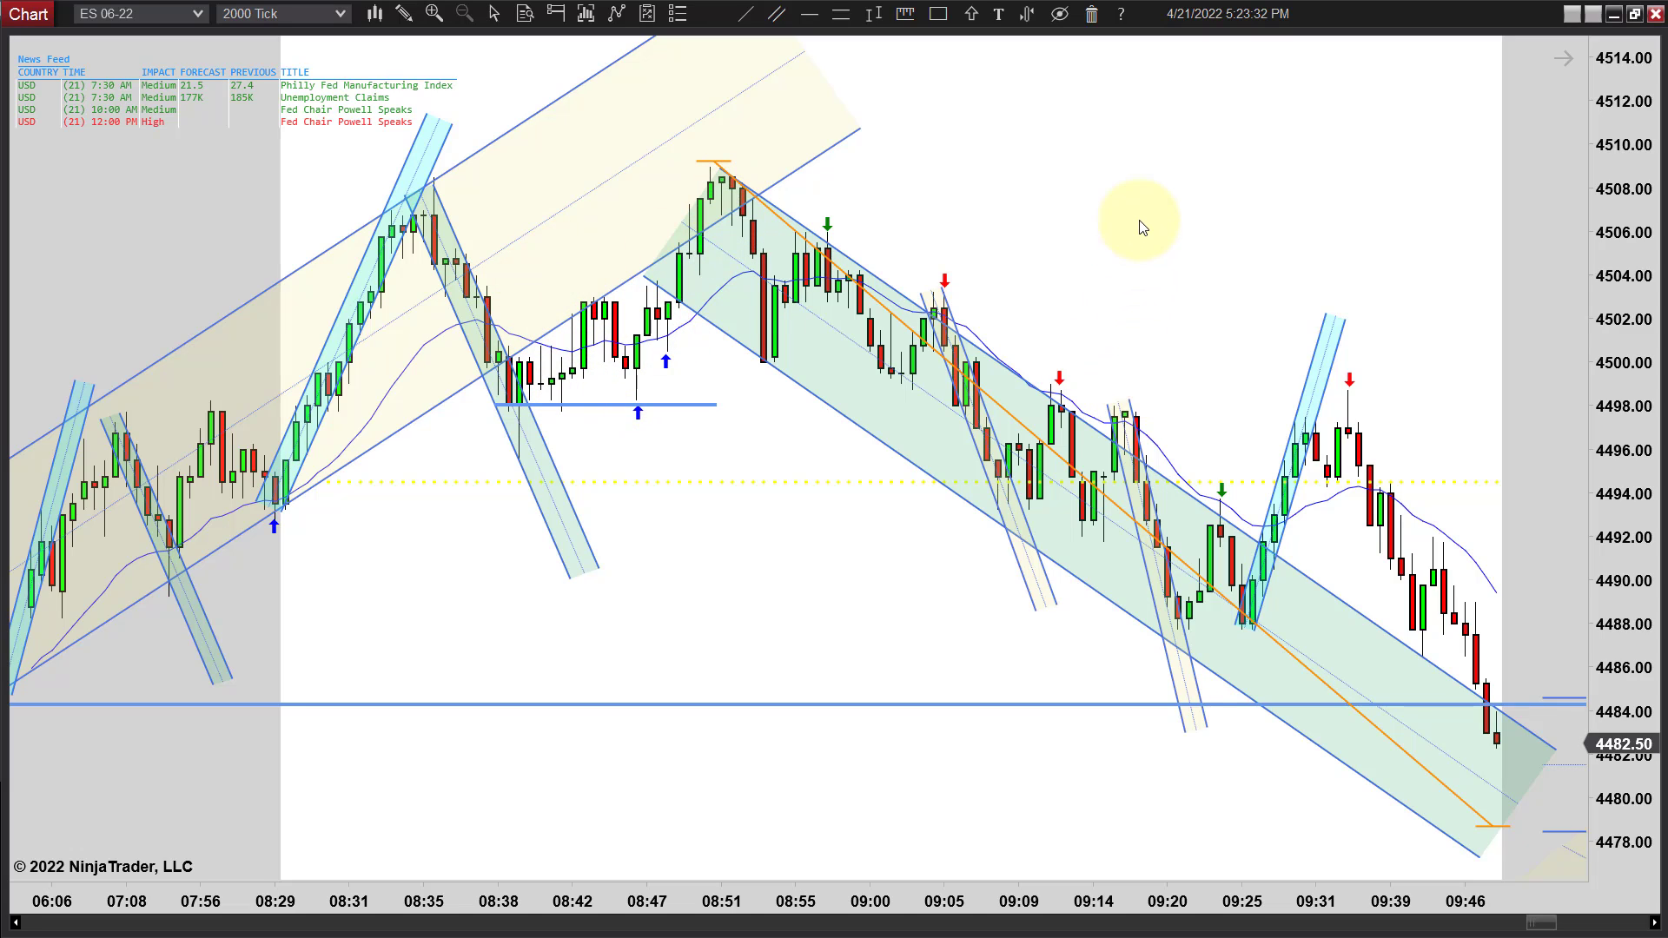
scroll(1142, 226, up, 1)
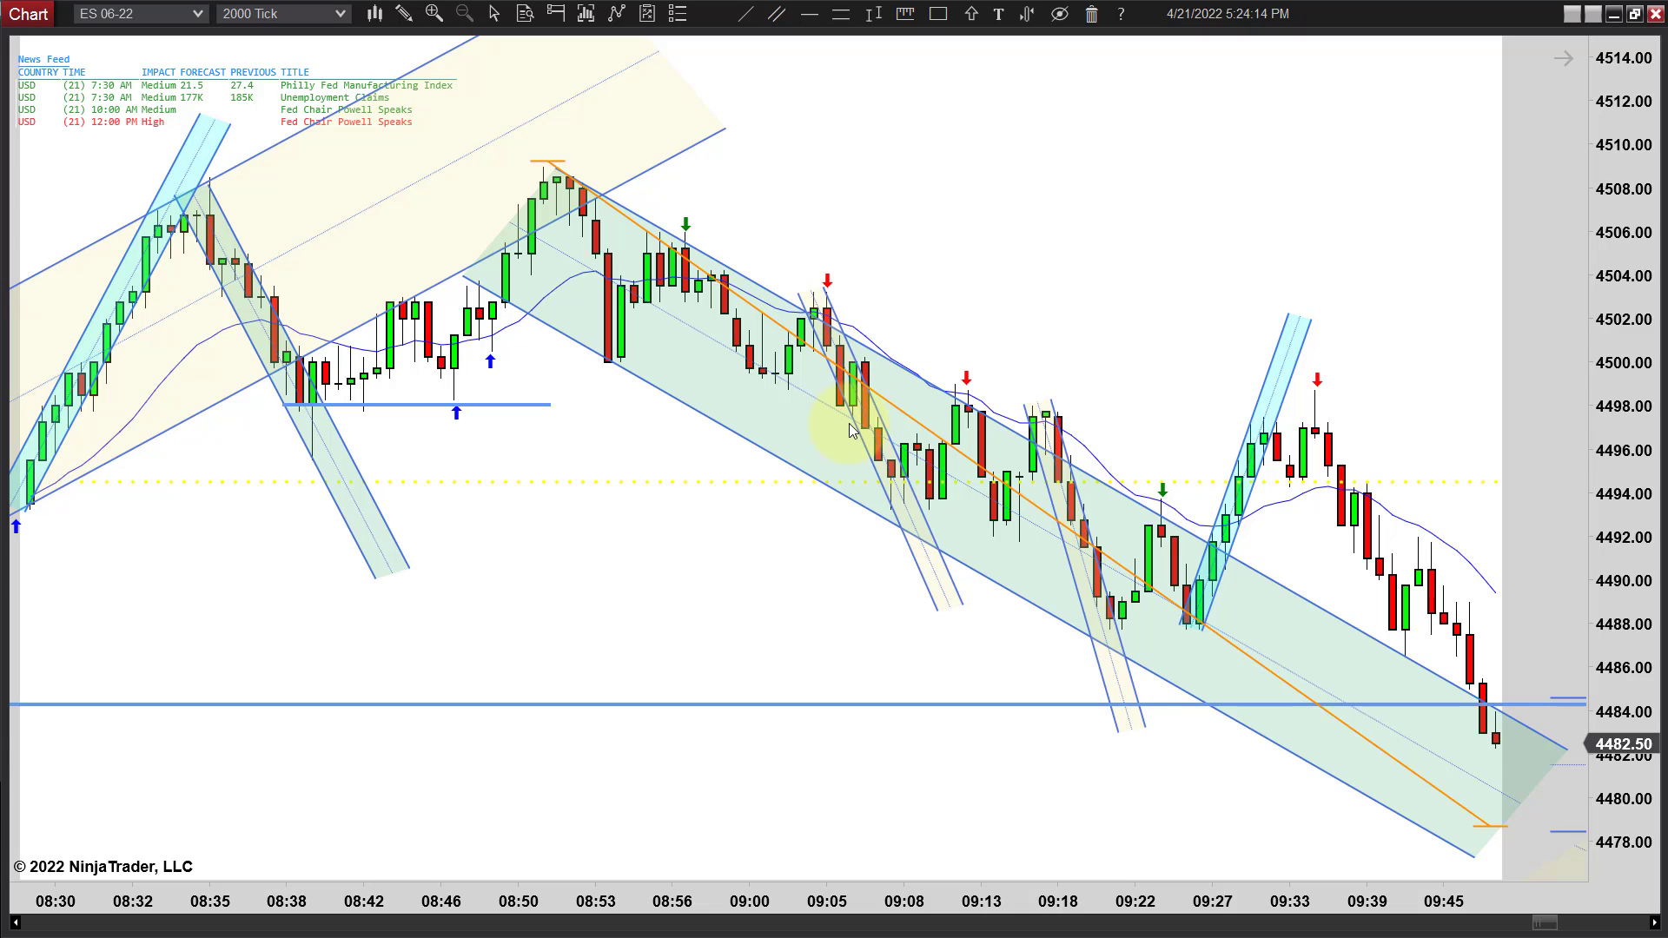
drag(774, 570, 734, 582)
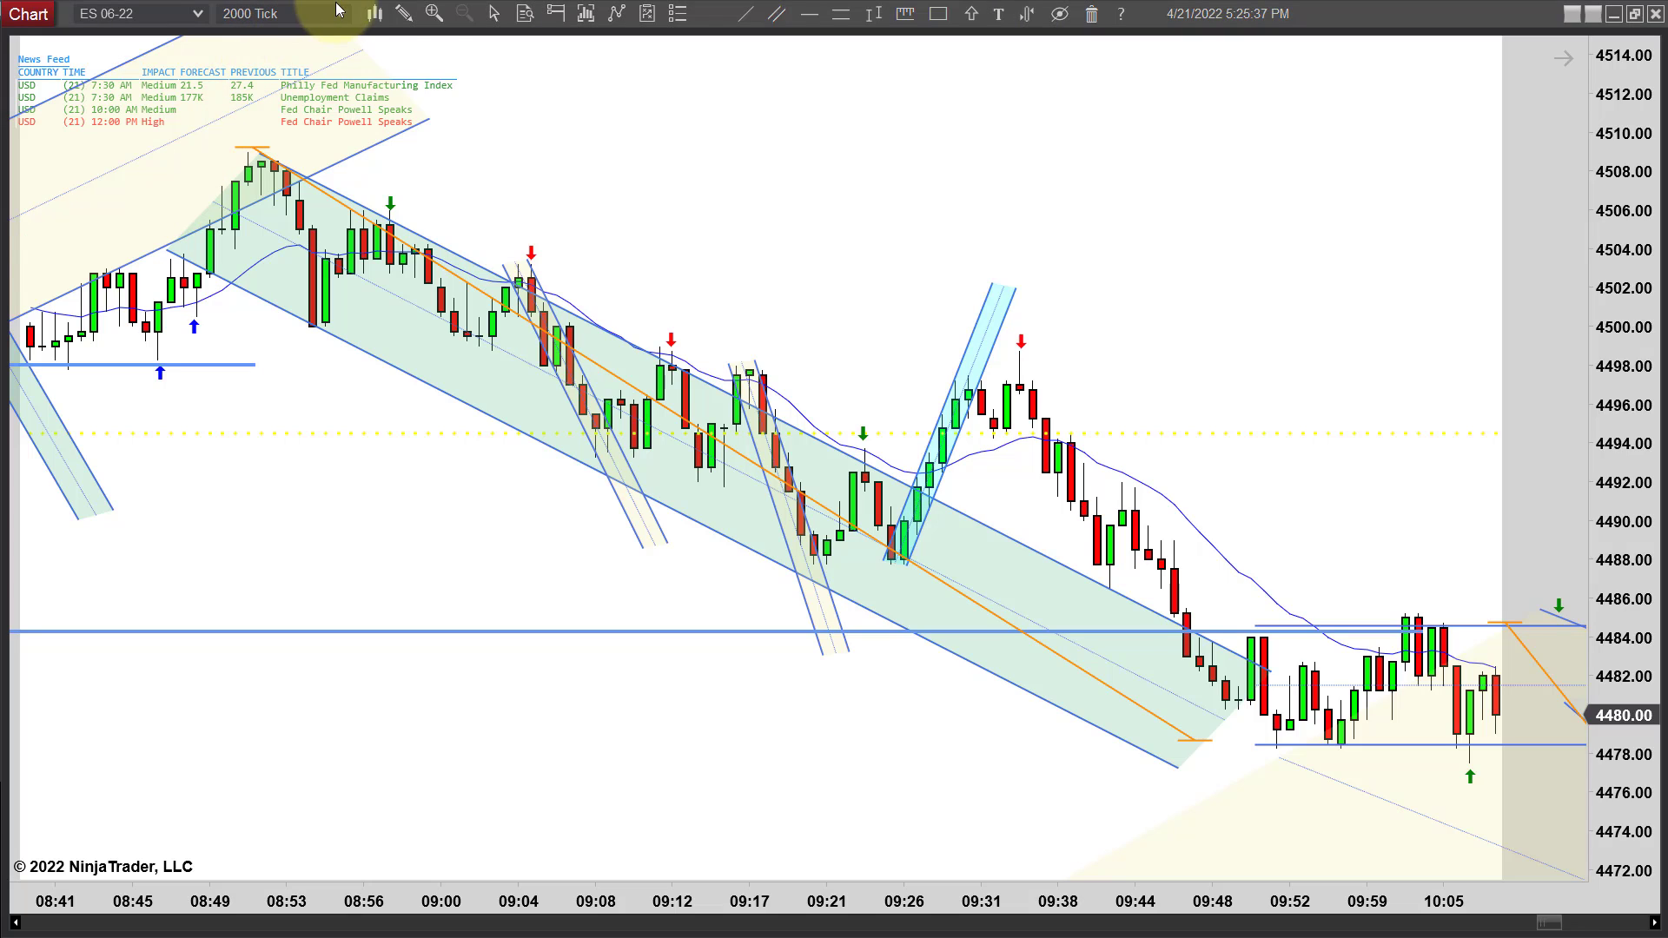
click(807, 15)
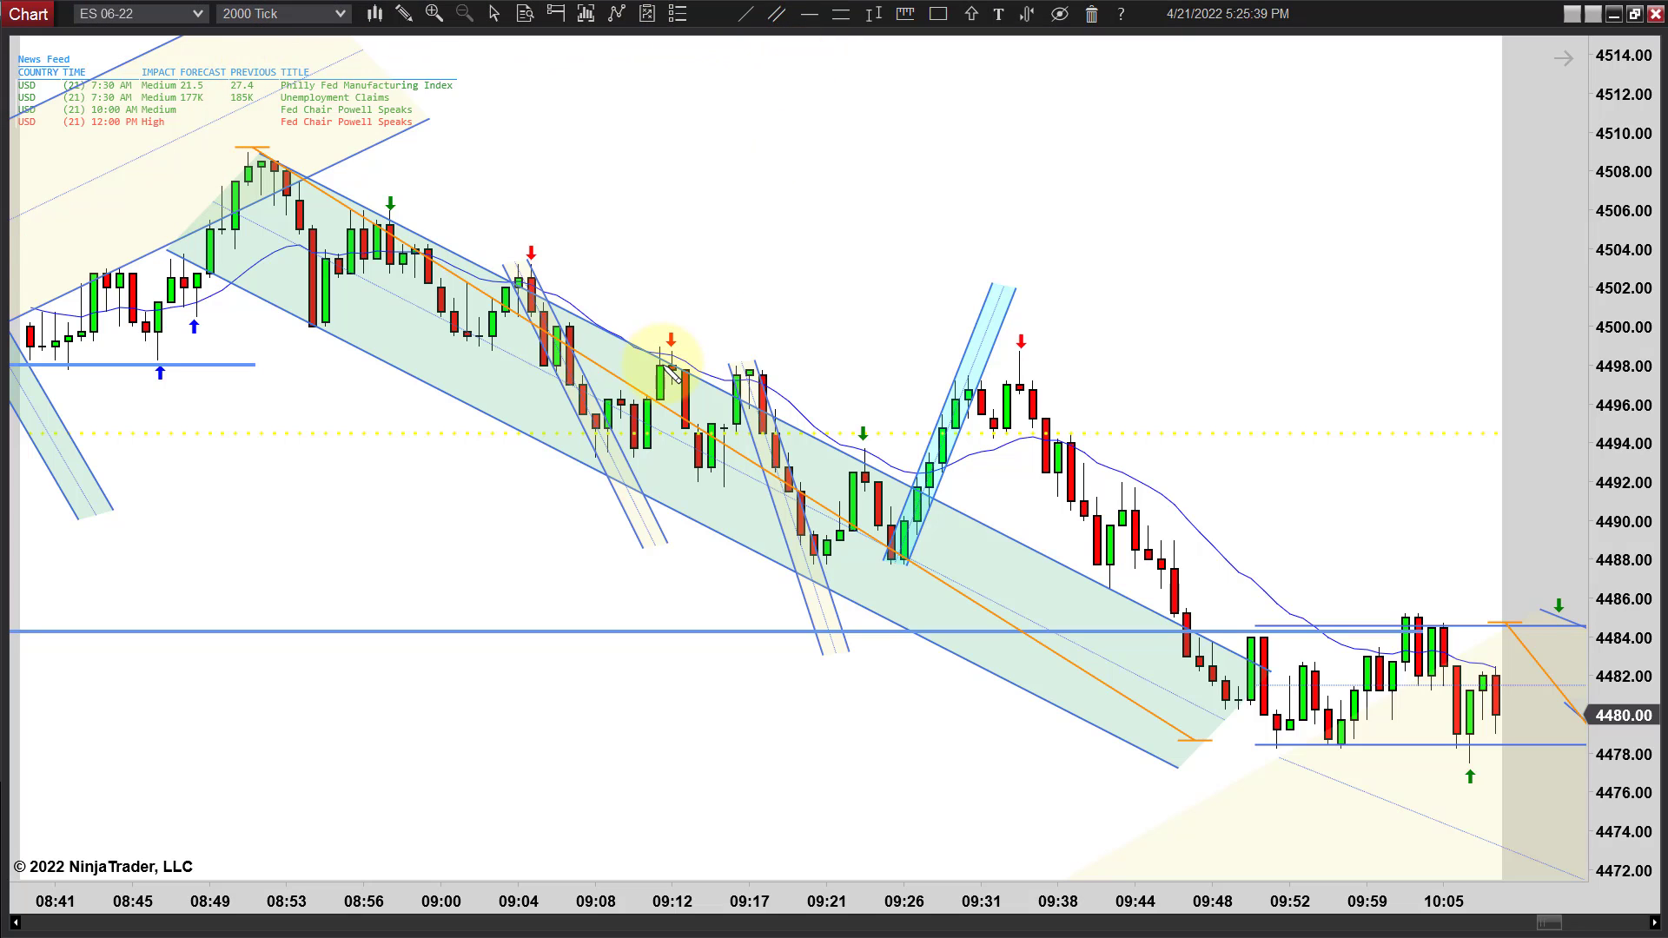
click(653, 380)
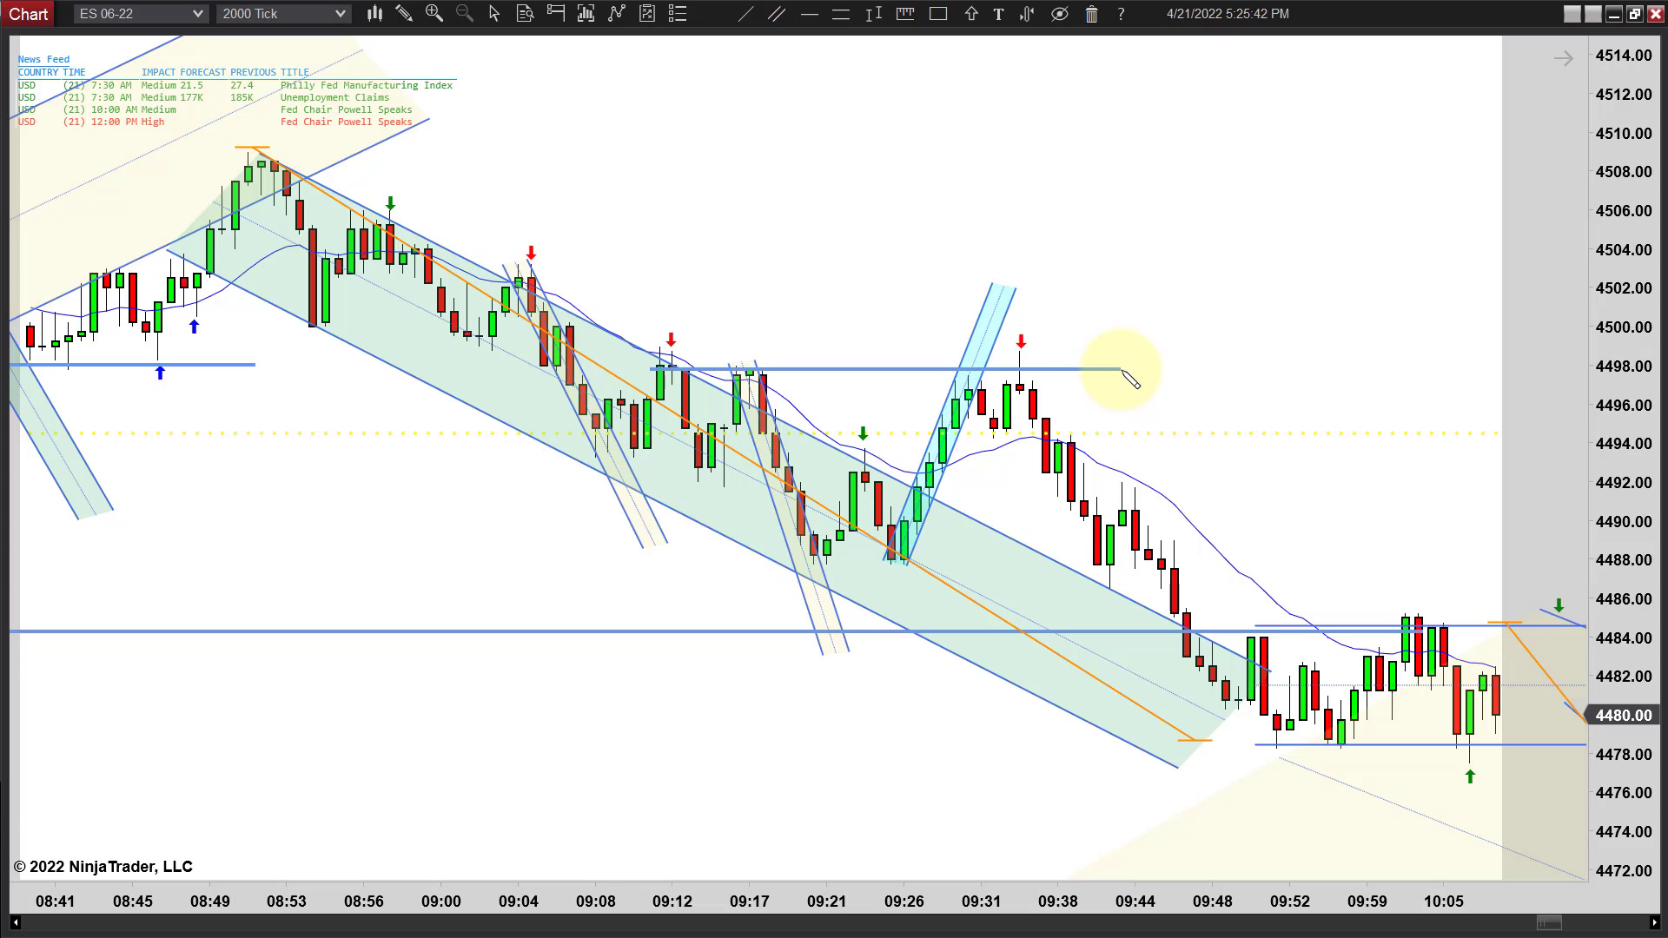
click(1123, 371)
Step: Draw a measured move from the 4499 high near 09:35 to the 4486.5 low, projected from about 4492, and extend its target line at about 4479.5
drag(1218, 481, 823, 517)
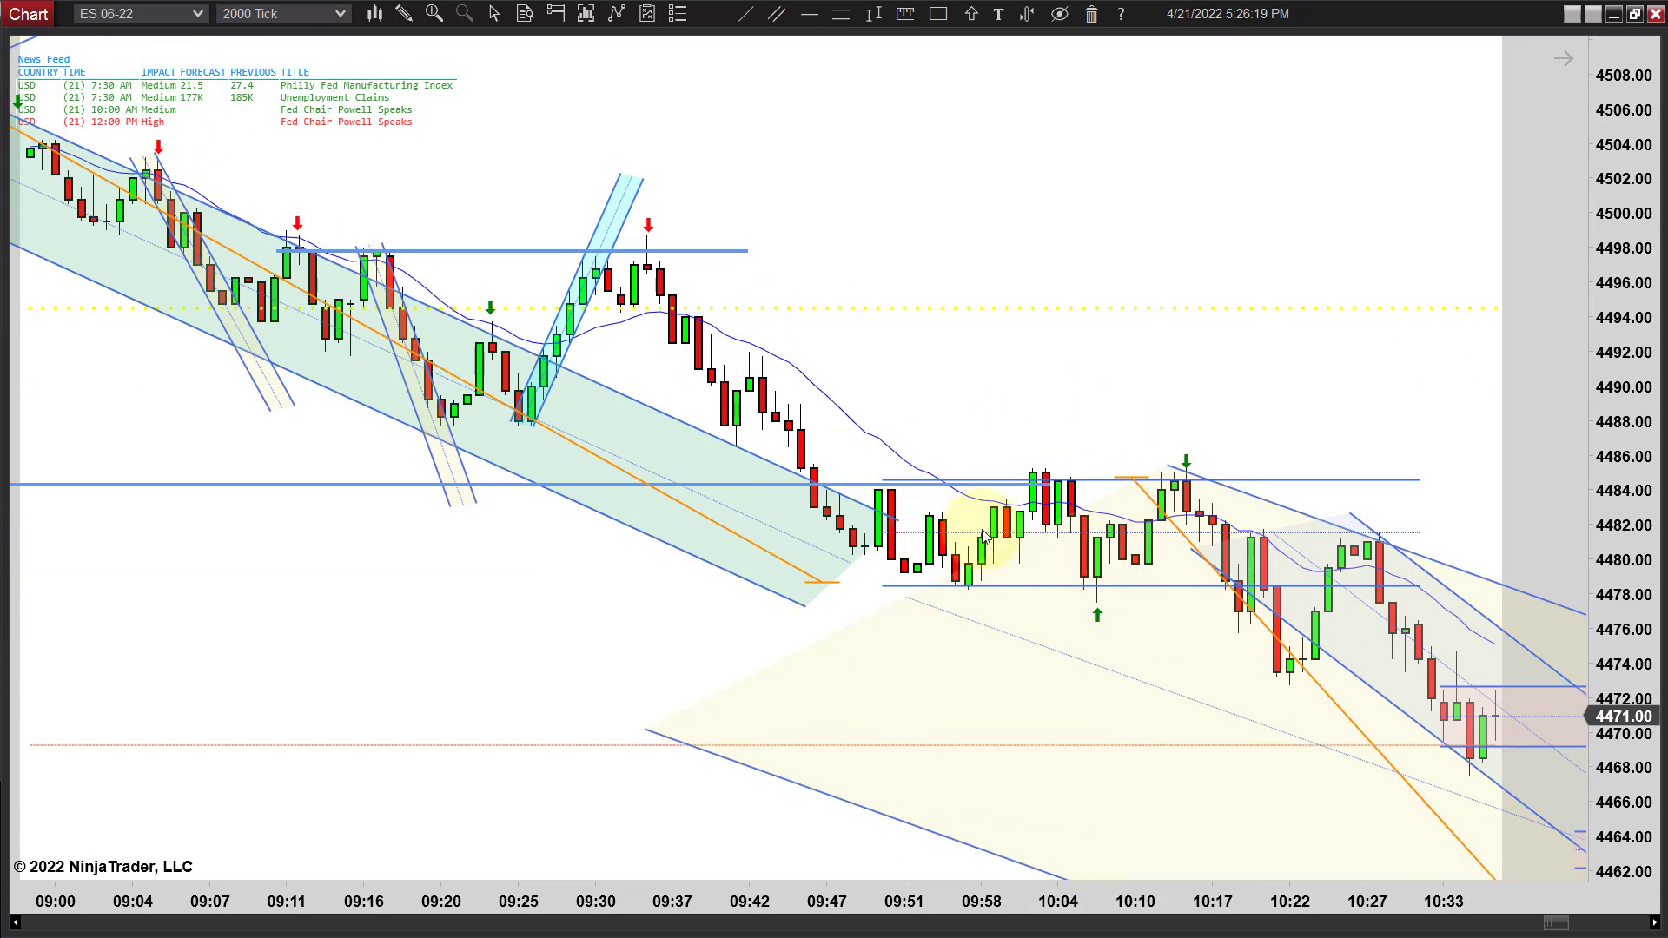
scroll(657, 434, down, 2)
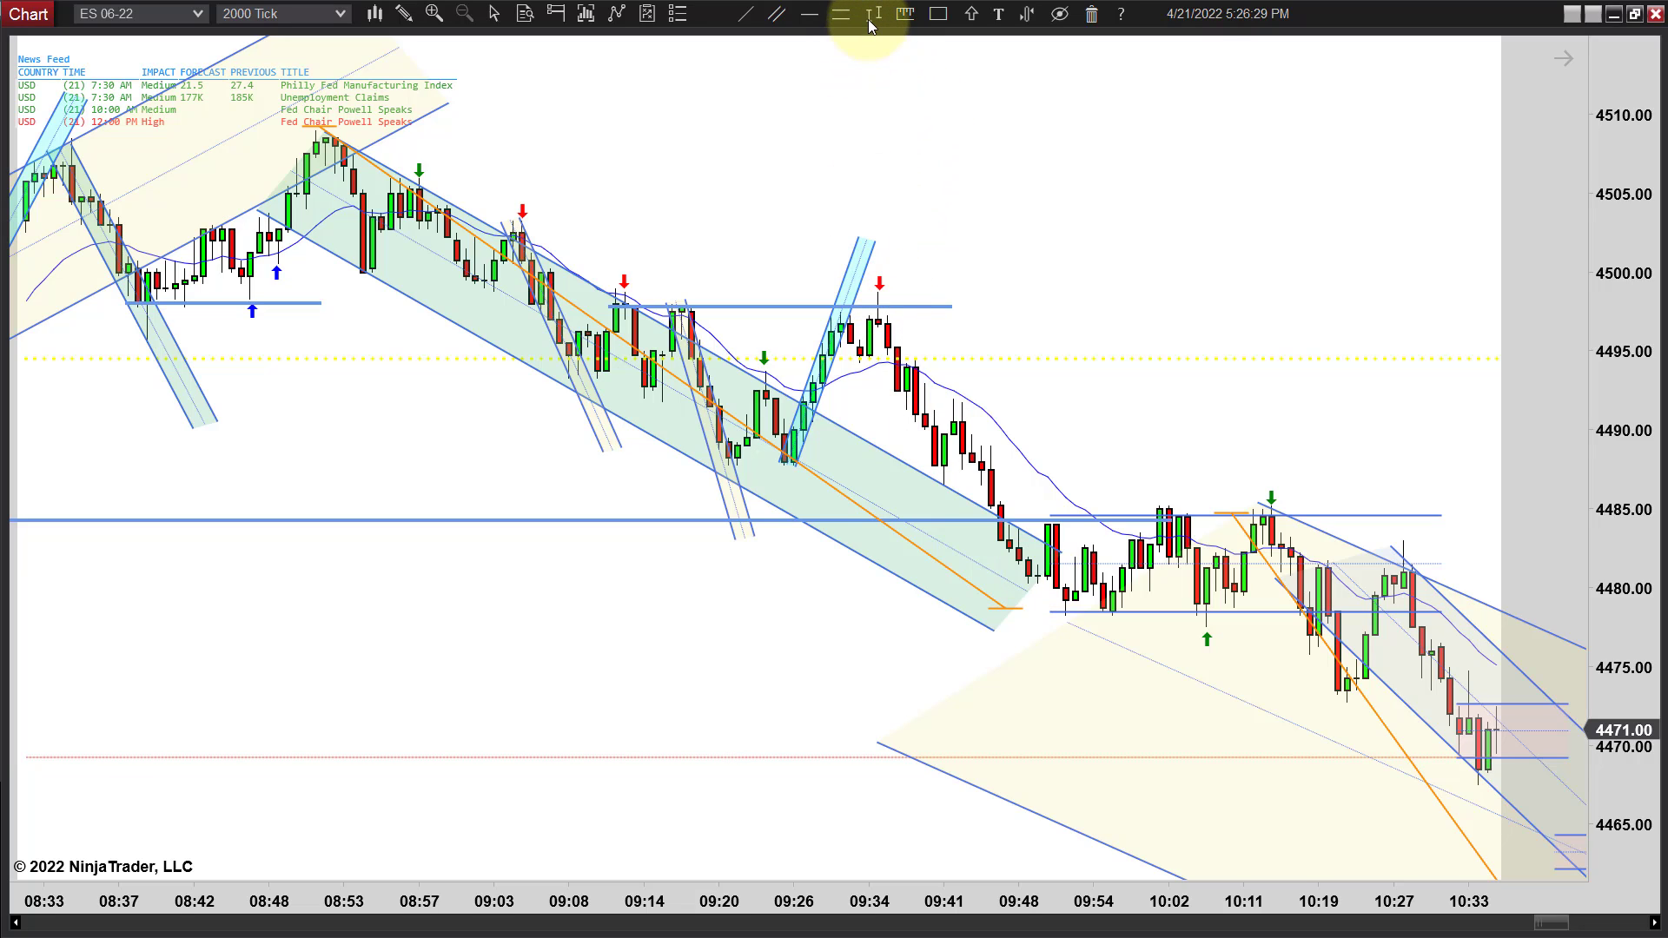
click(881, 299)
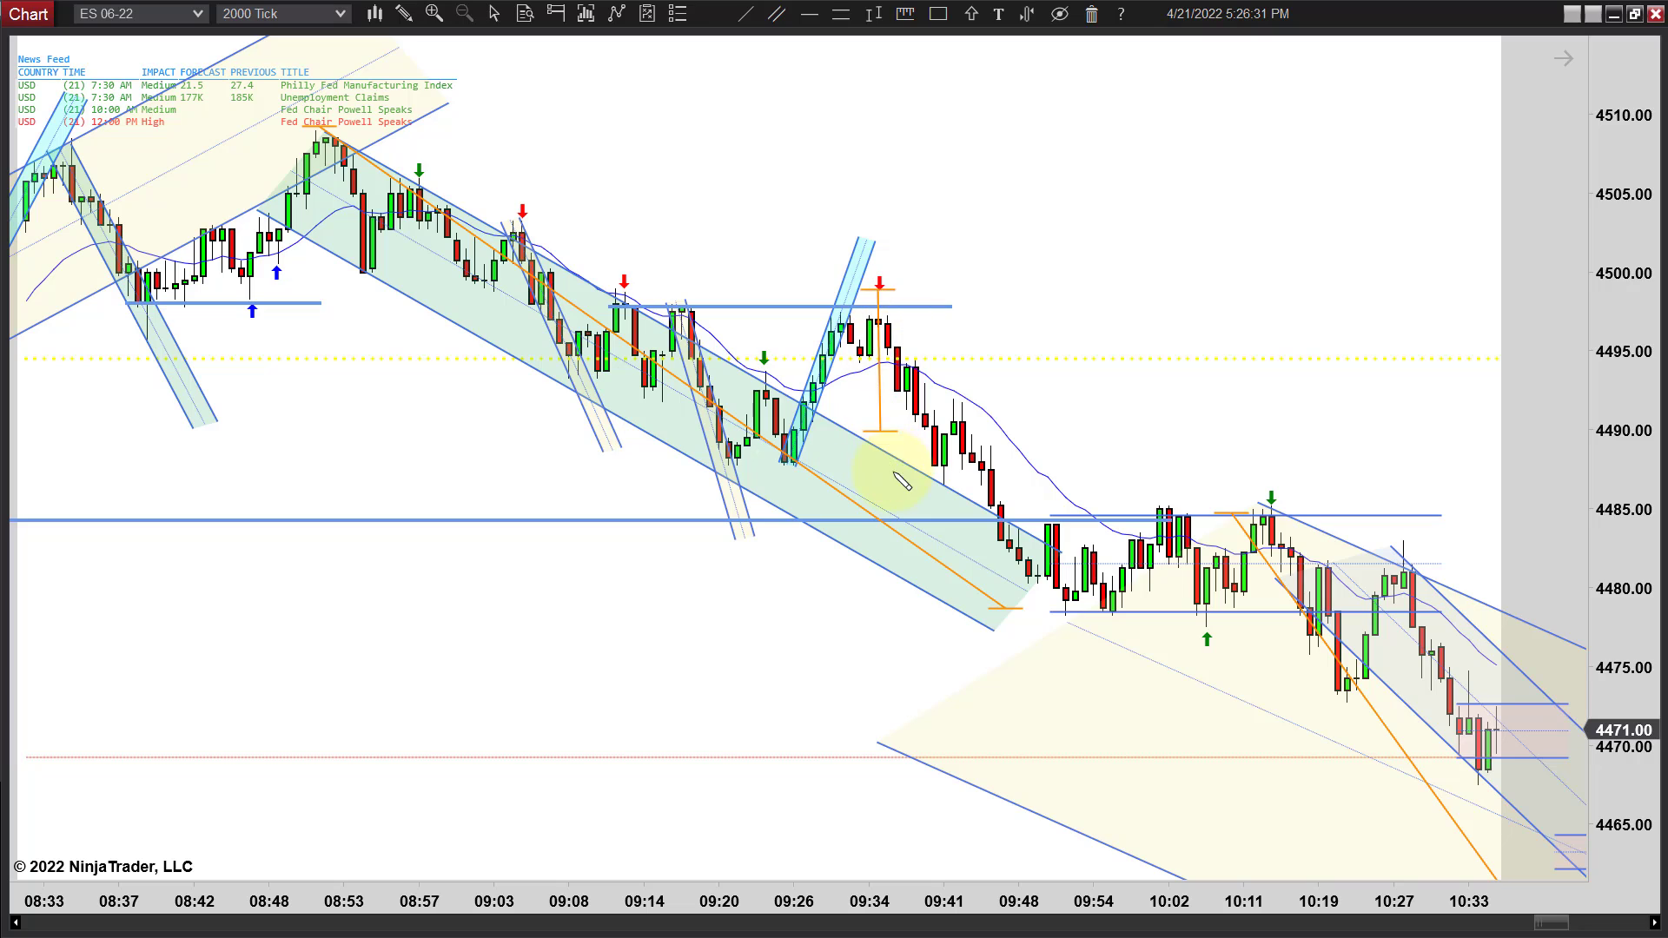
click(926, 490)
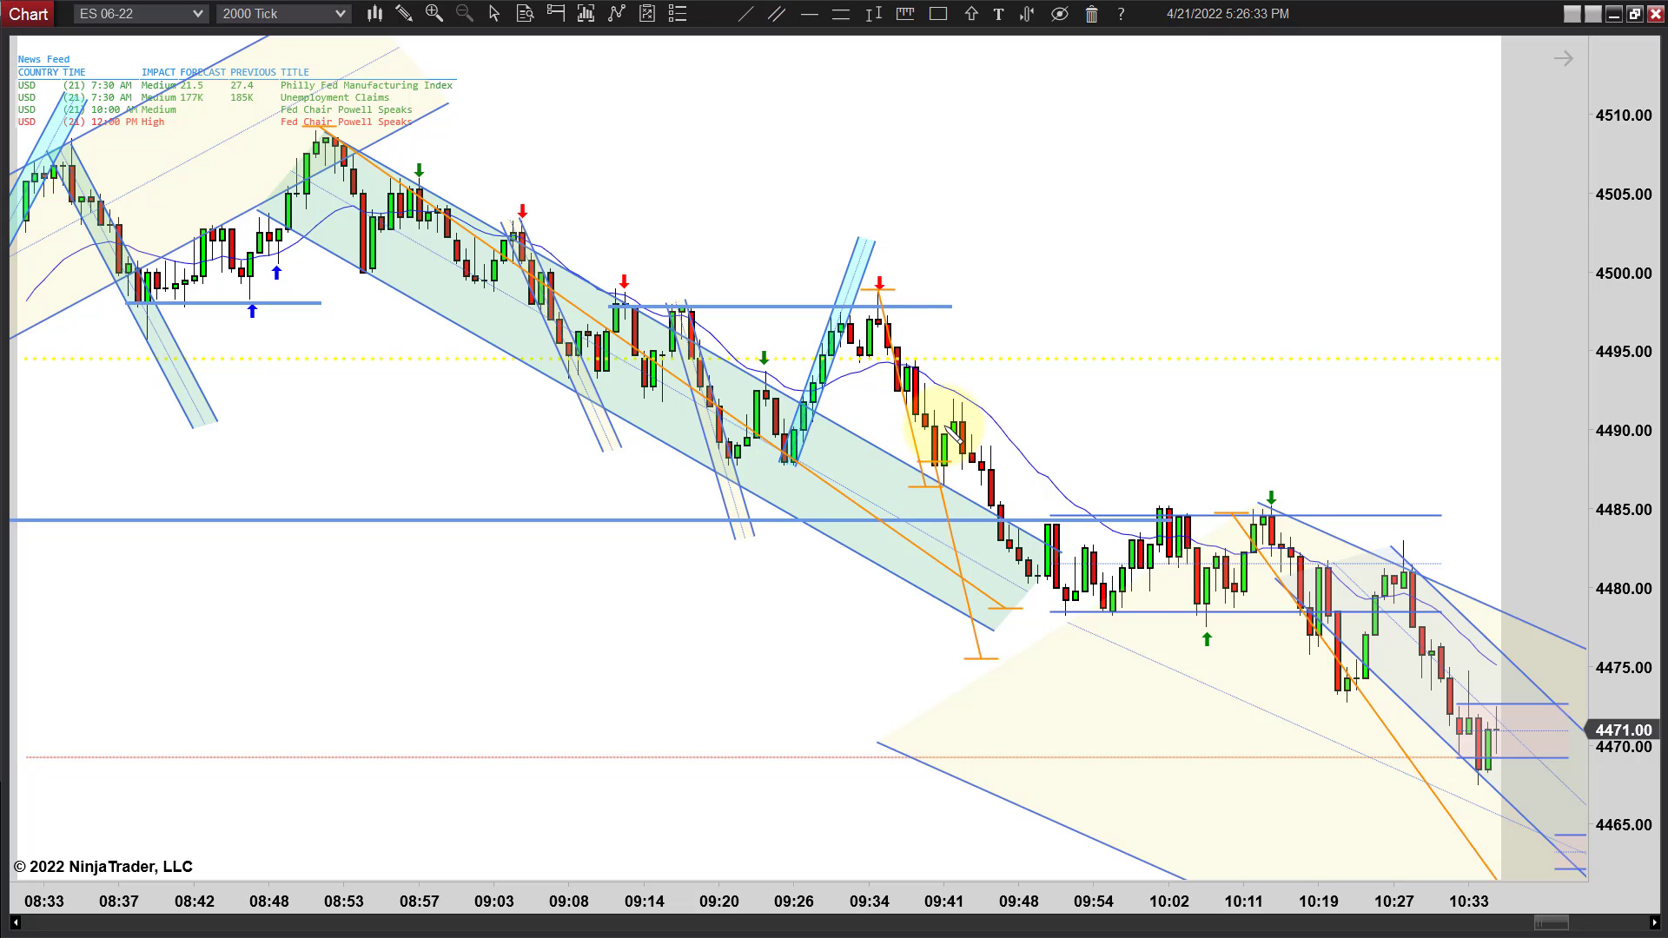
click(934, 399)
click(979, 595)
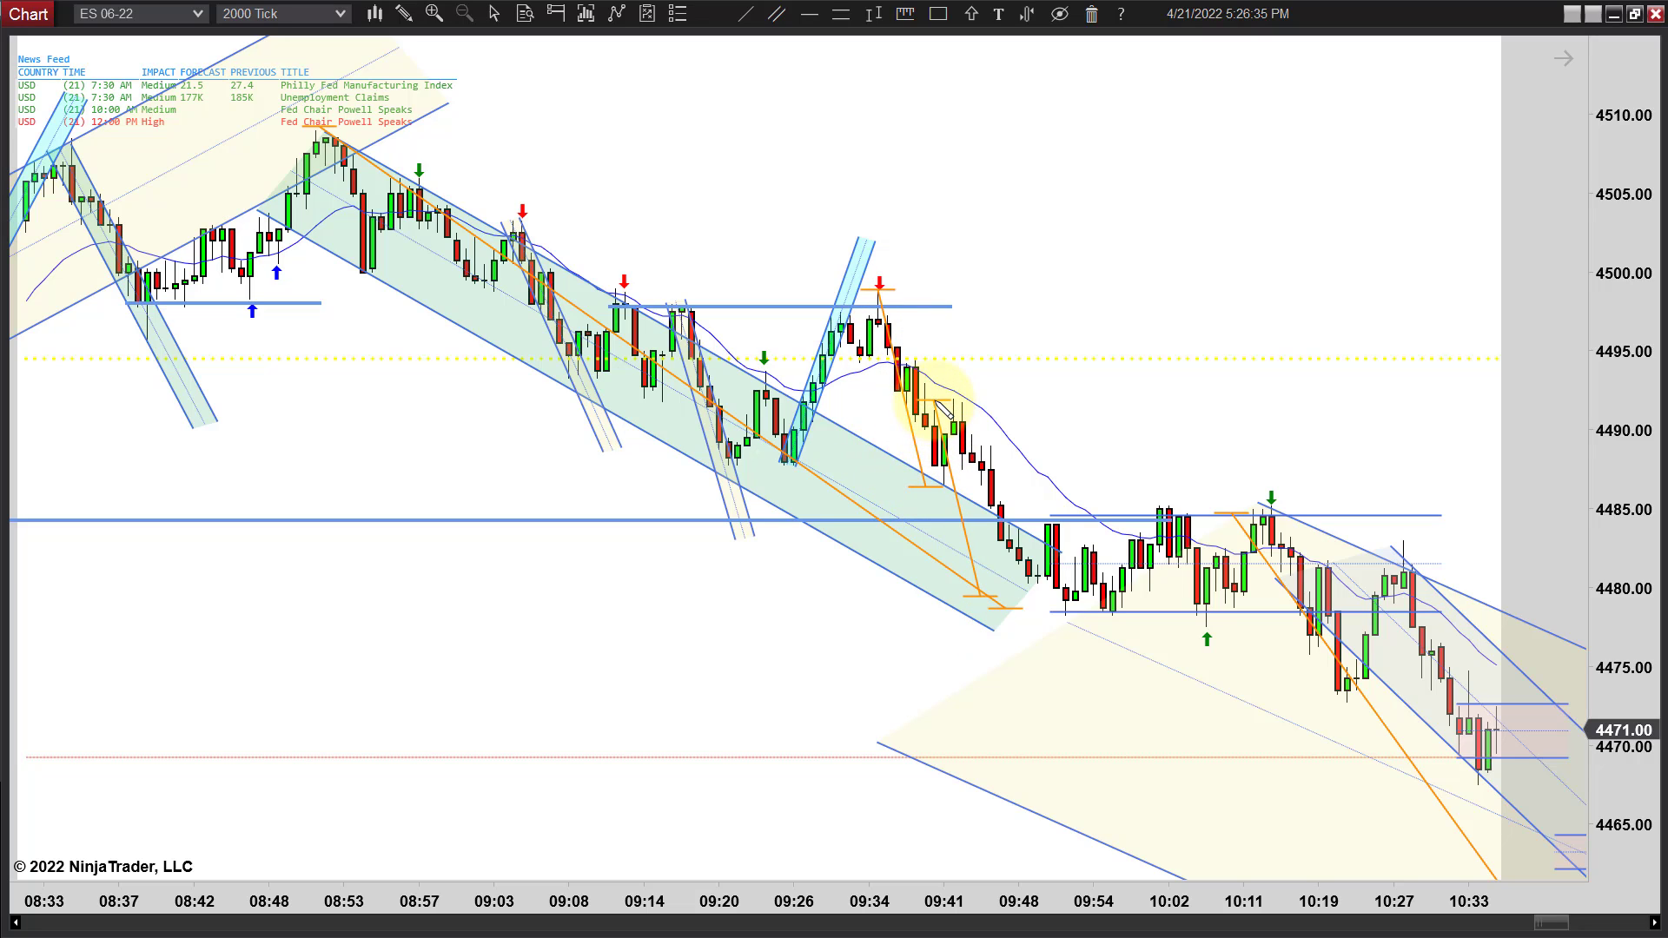
click(990, 596)
drag(1125, 599, 1129, 600)
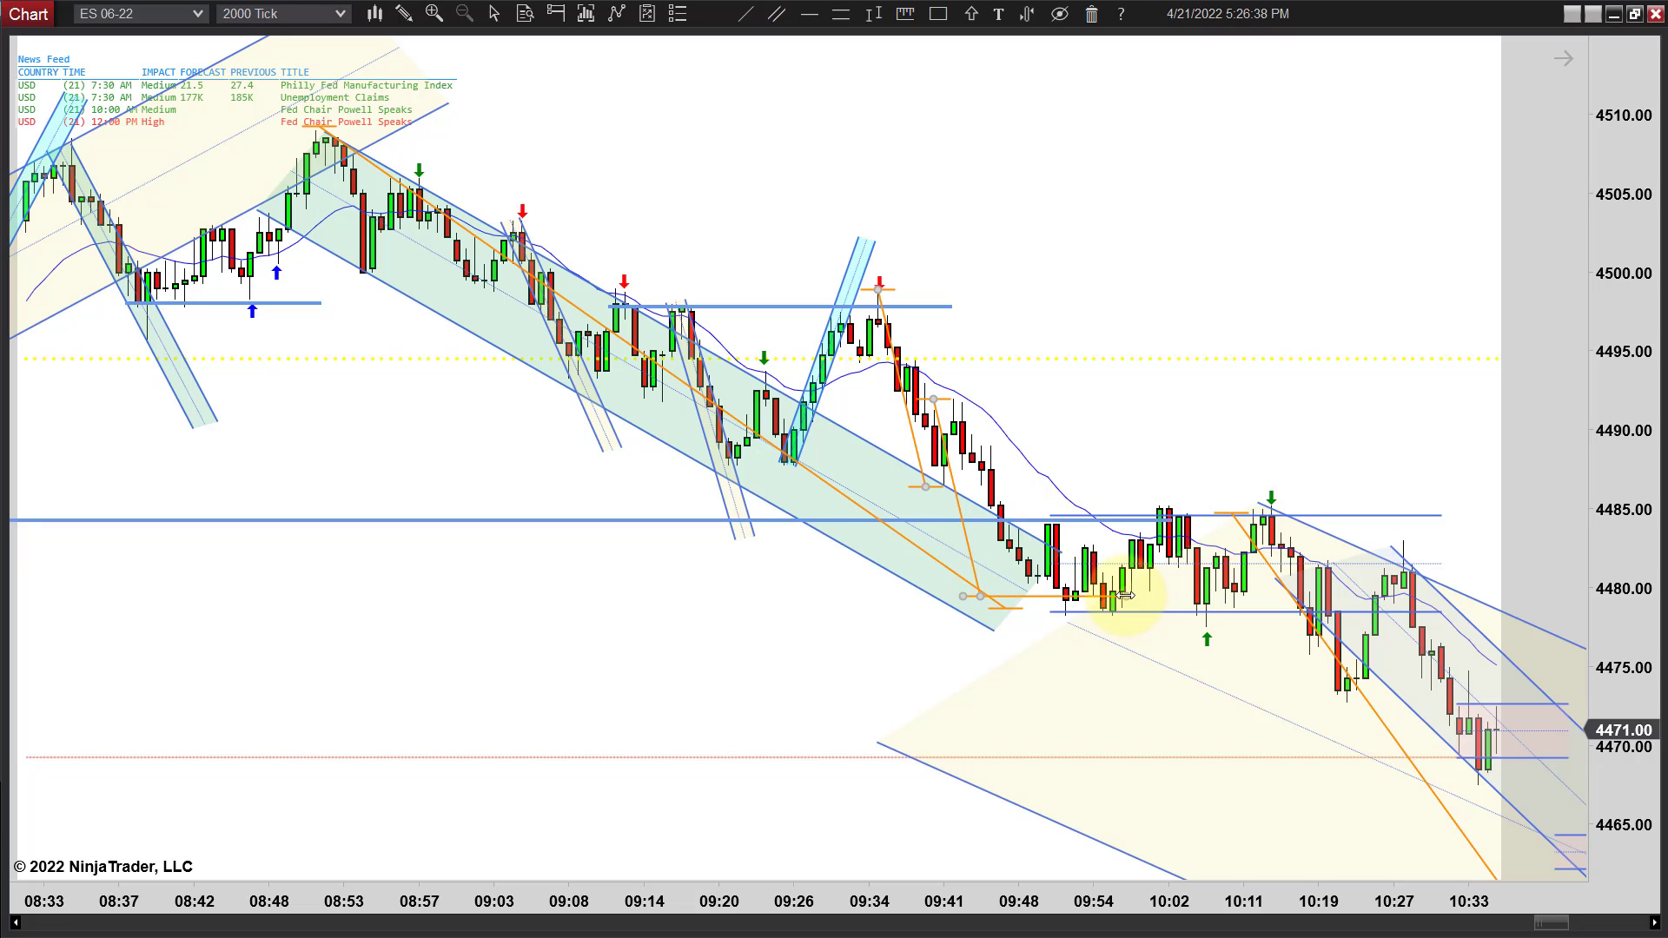
click(1204, 298)
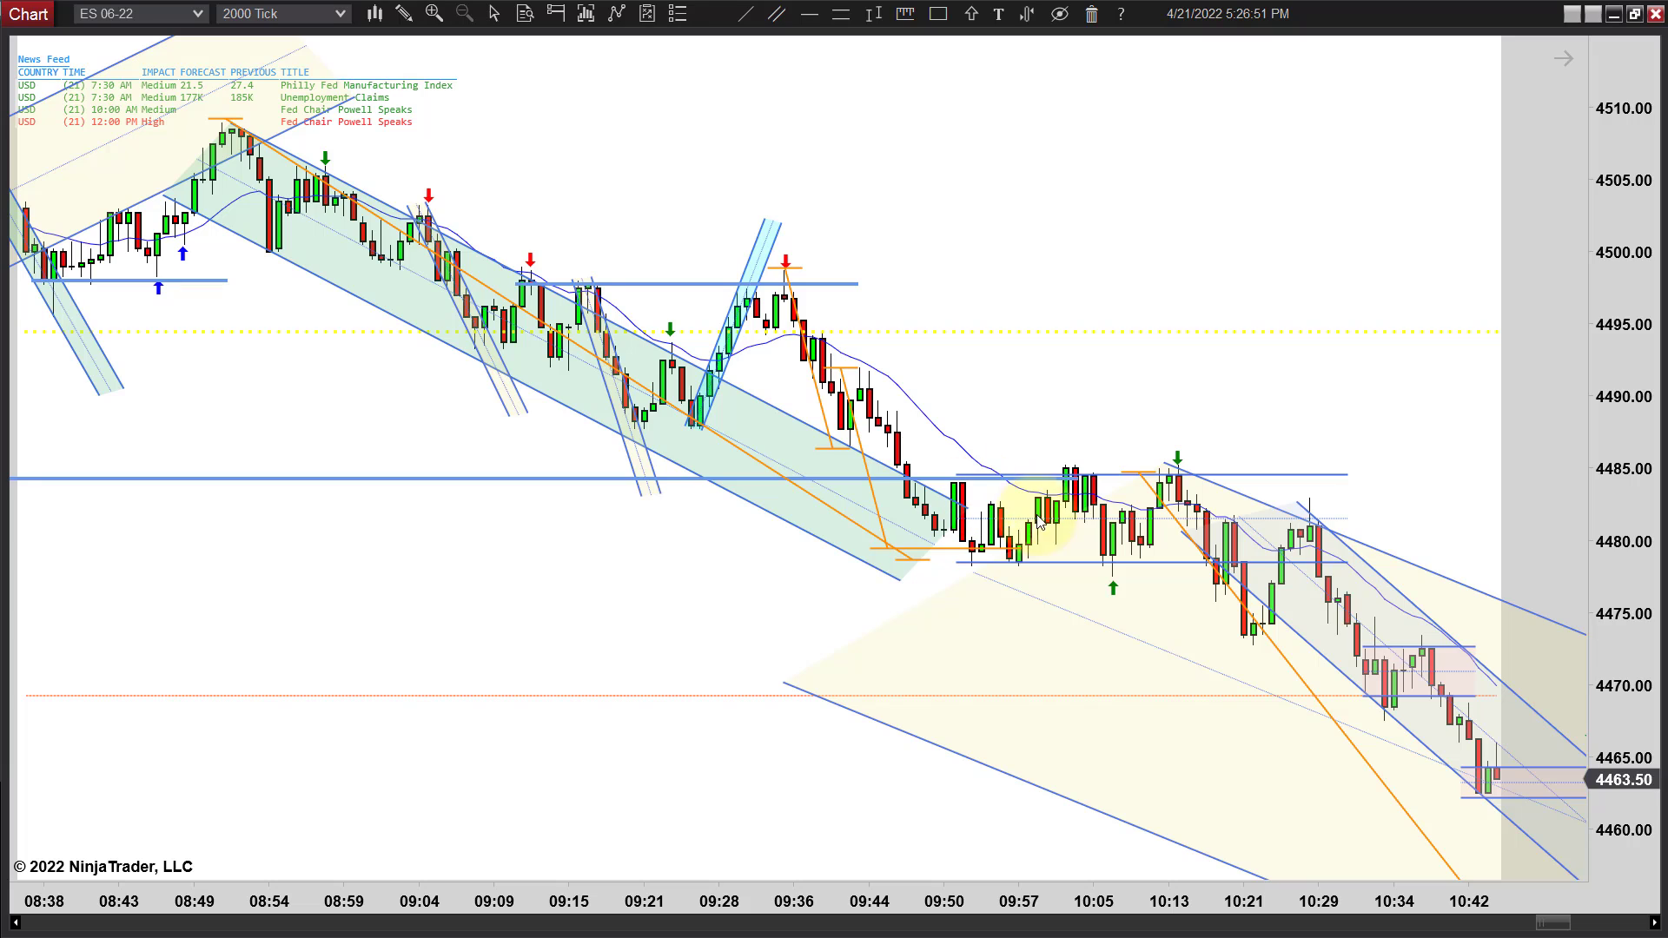
Step: Fill the trading range between about 4478.5 and 4484.5, starting near 09:51, with the Pink area color
double_click(1081, 561)
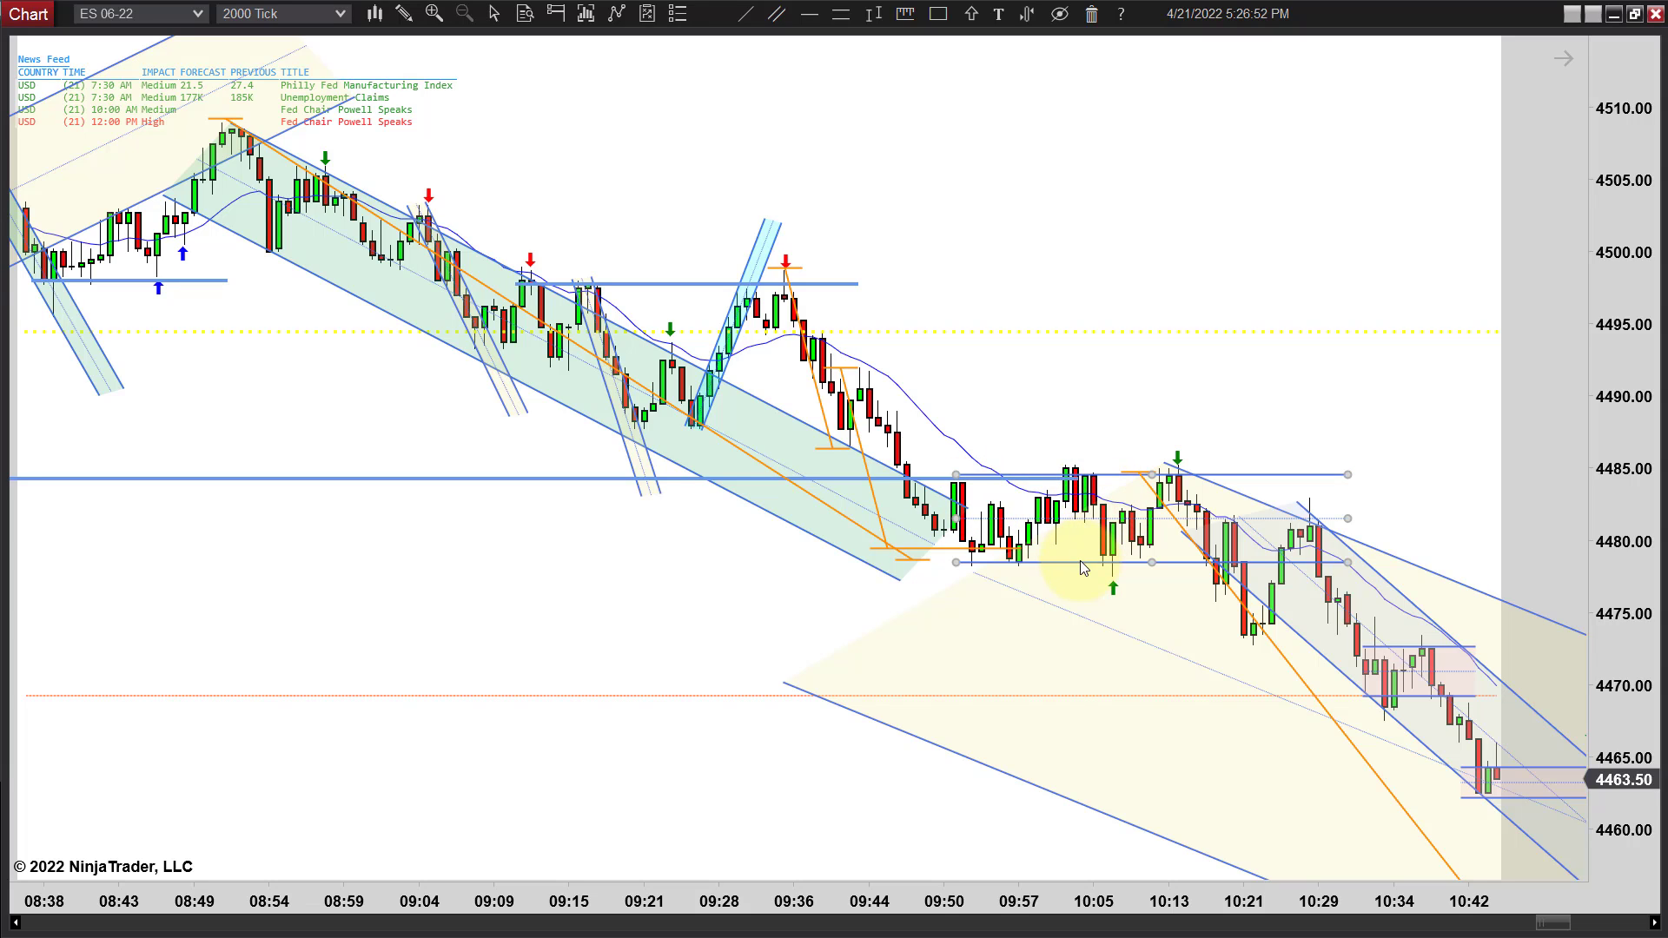
click(1147, 430)
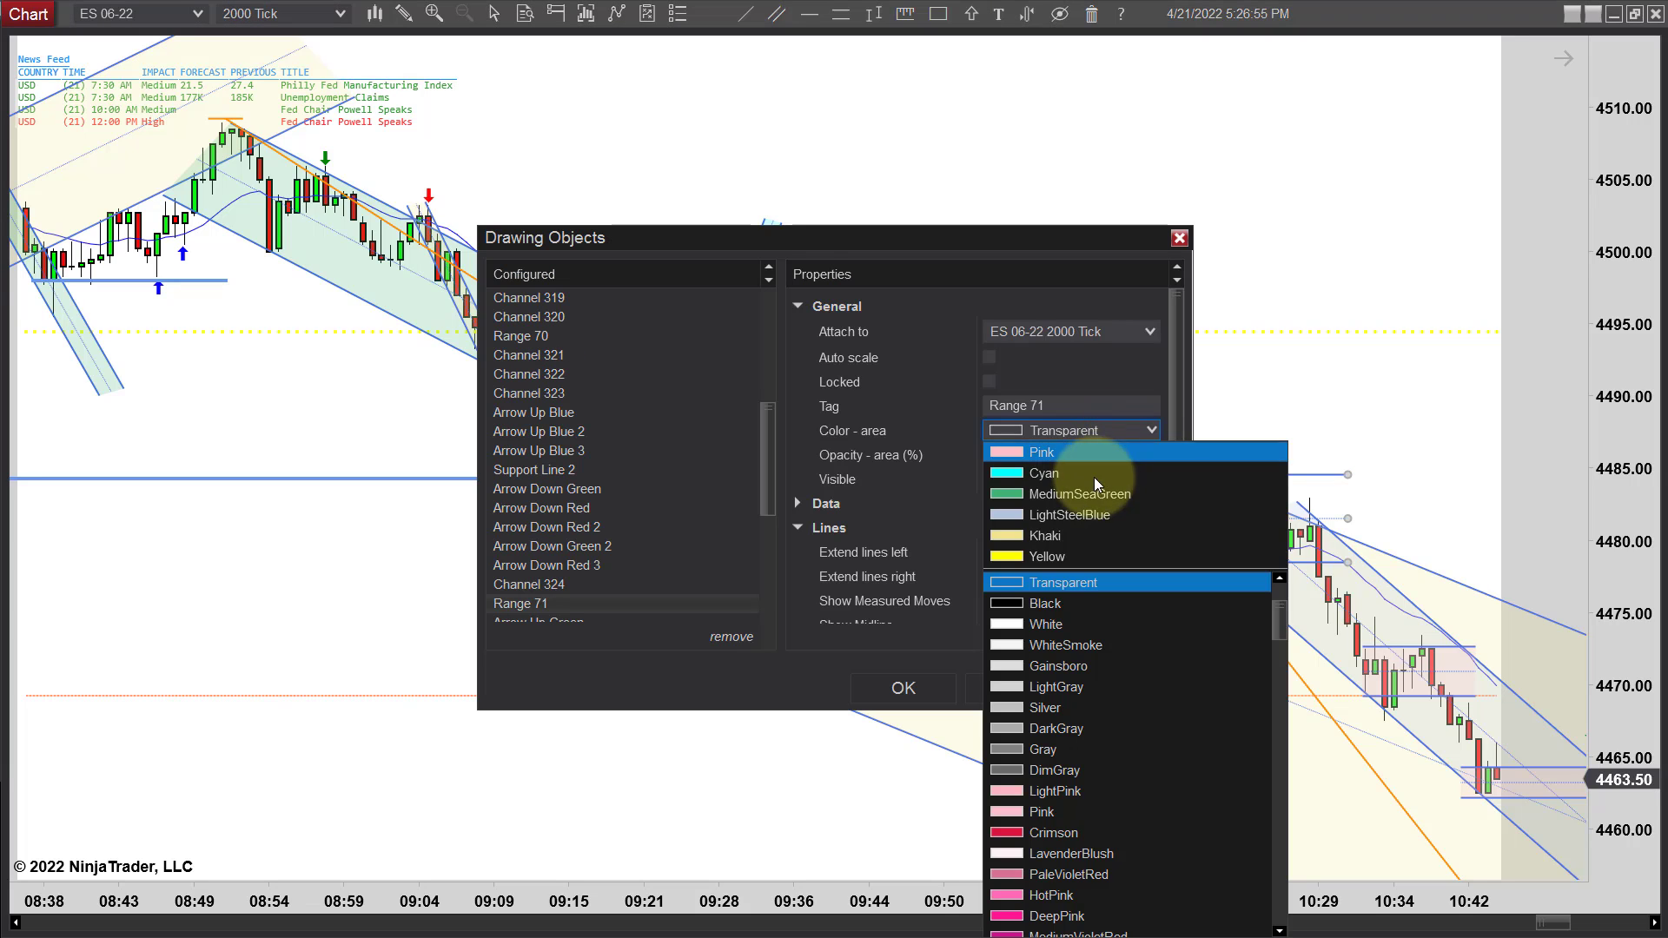
click(1055, 466)
click(1126, 671)
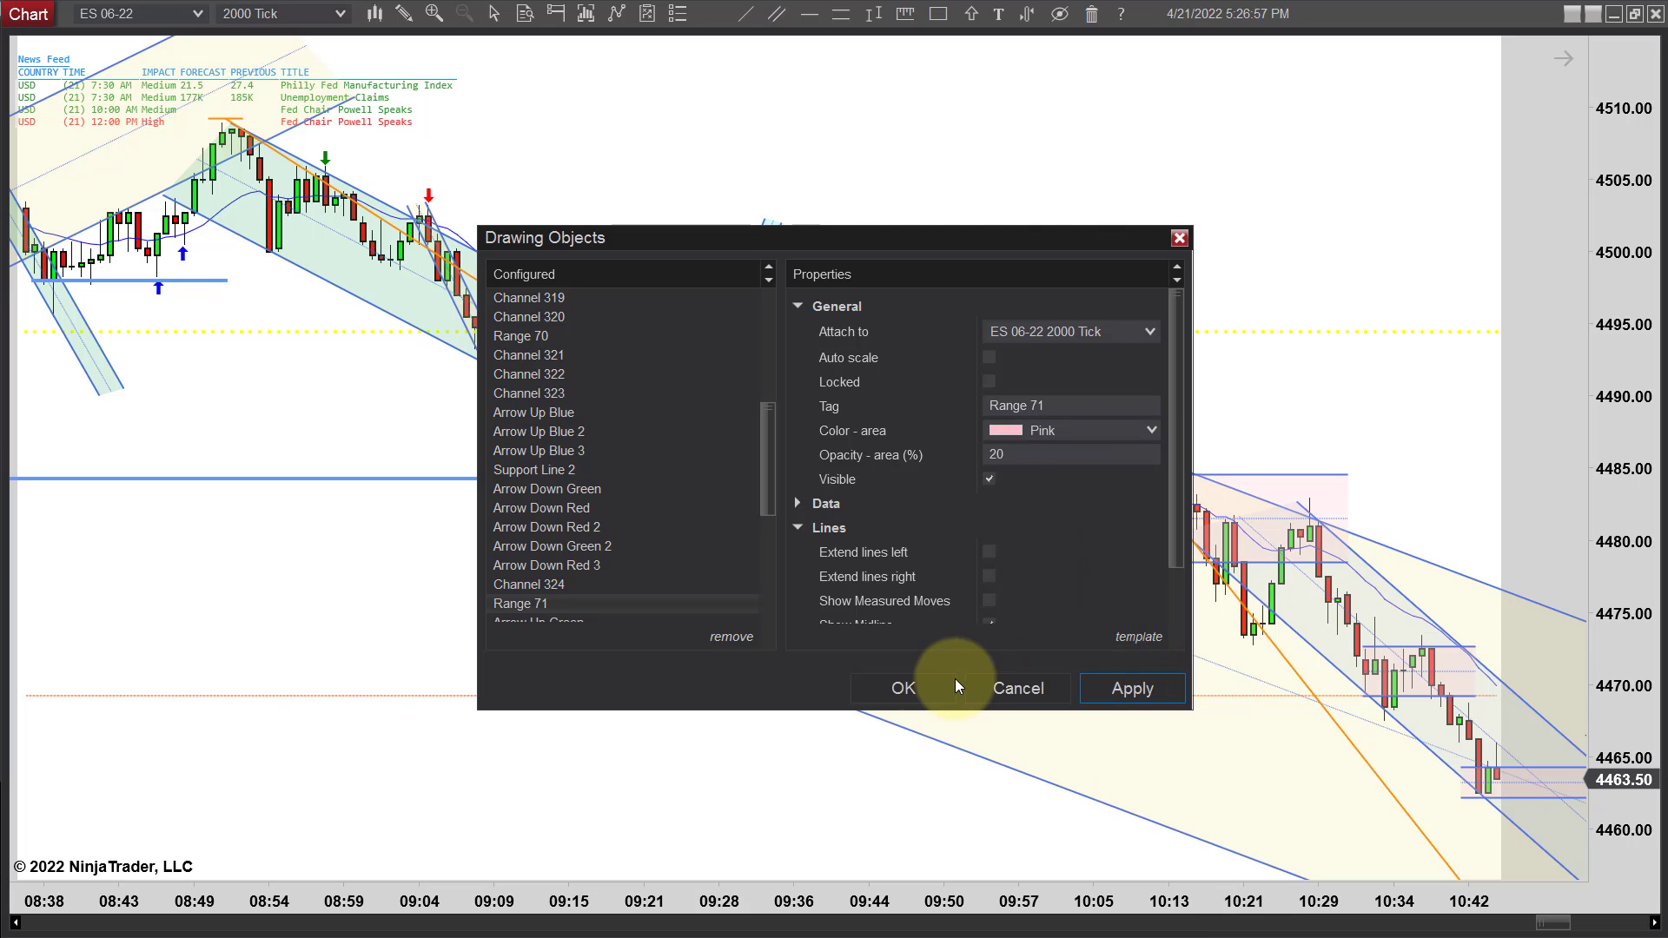
click(924, 681)
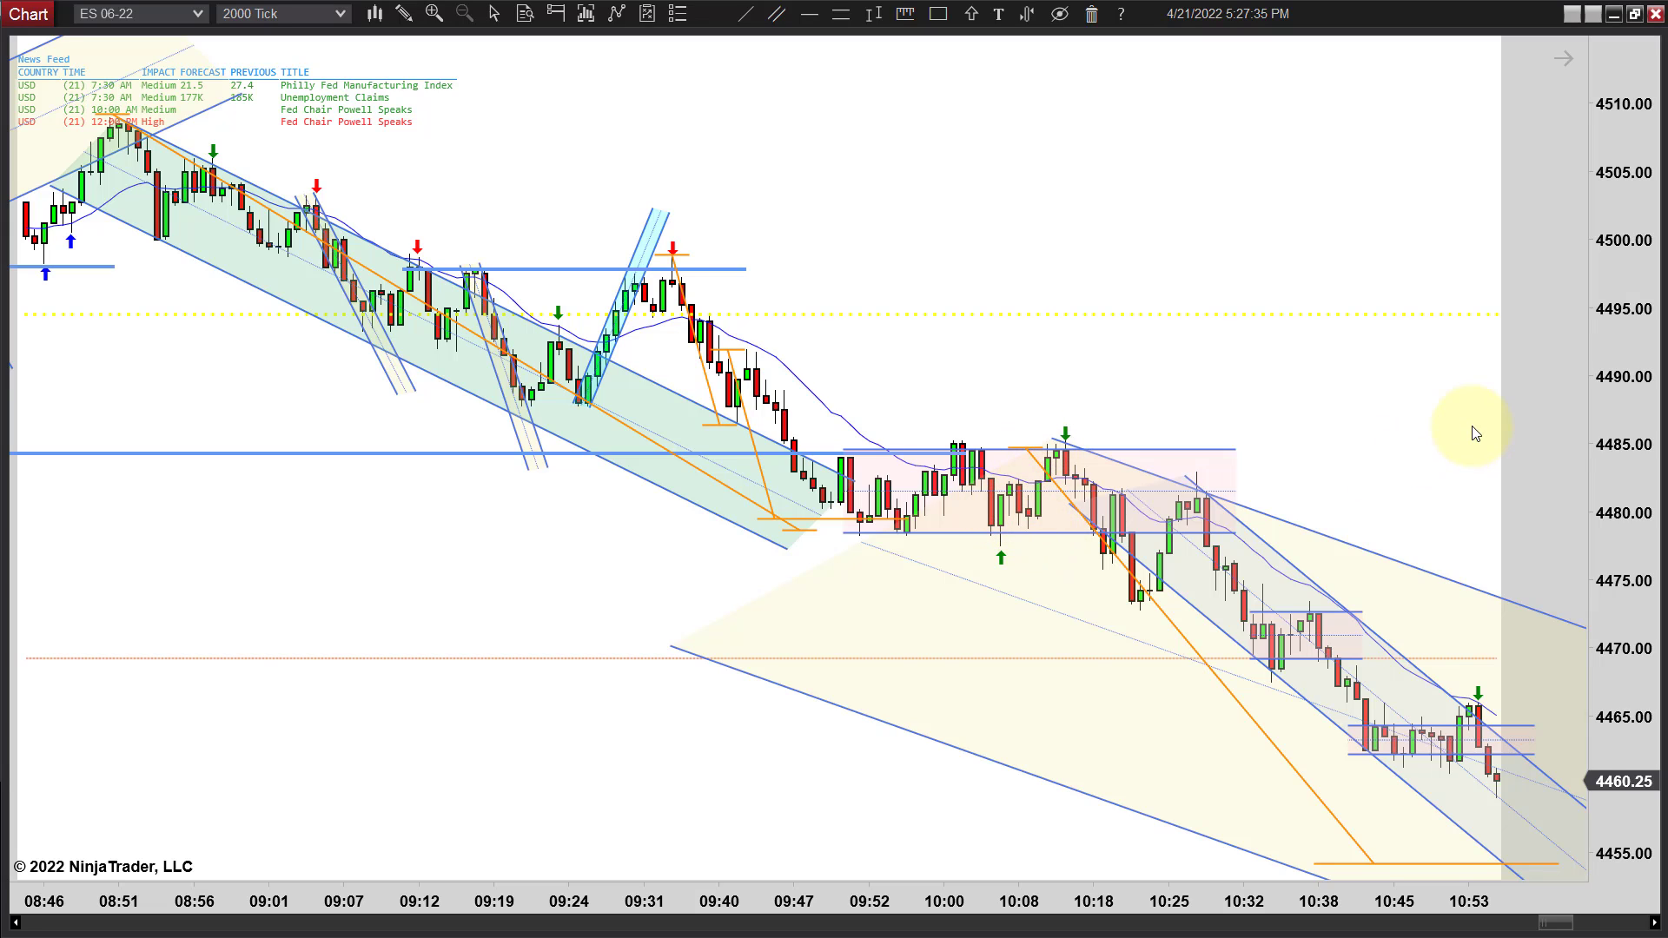
Step: Measure the price move with the ruler at the swing high near 10:28
scroll(1385, 451, down, 5)
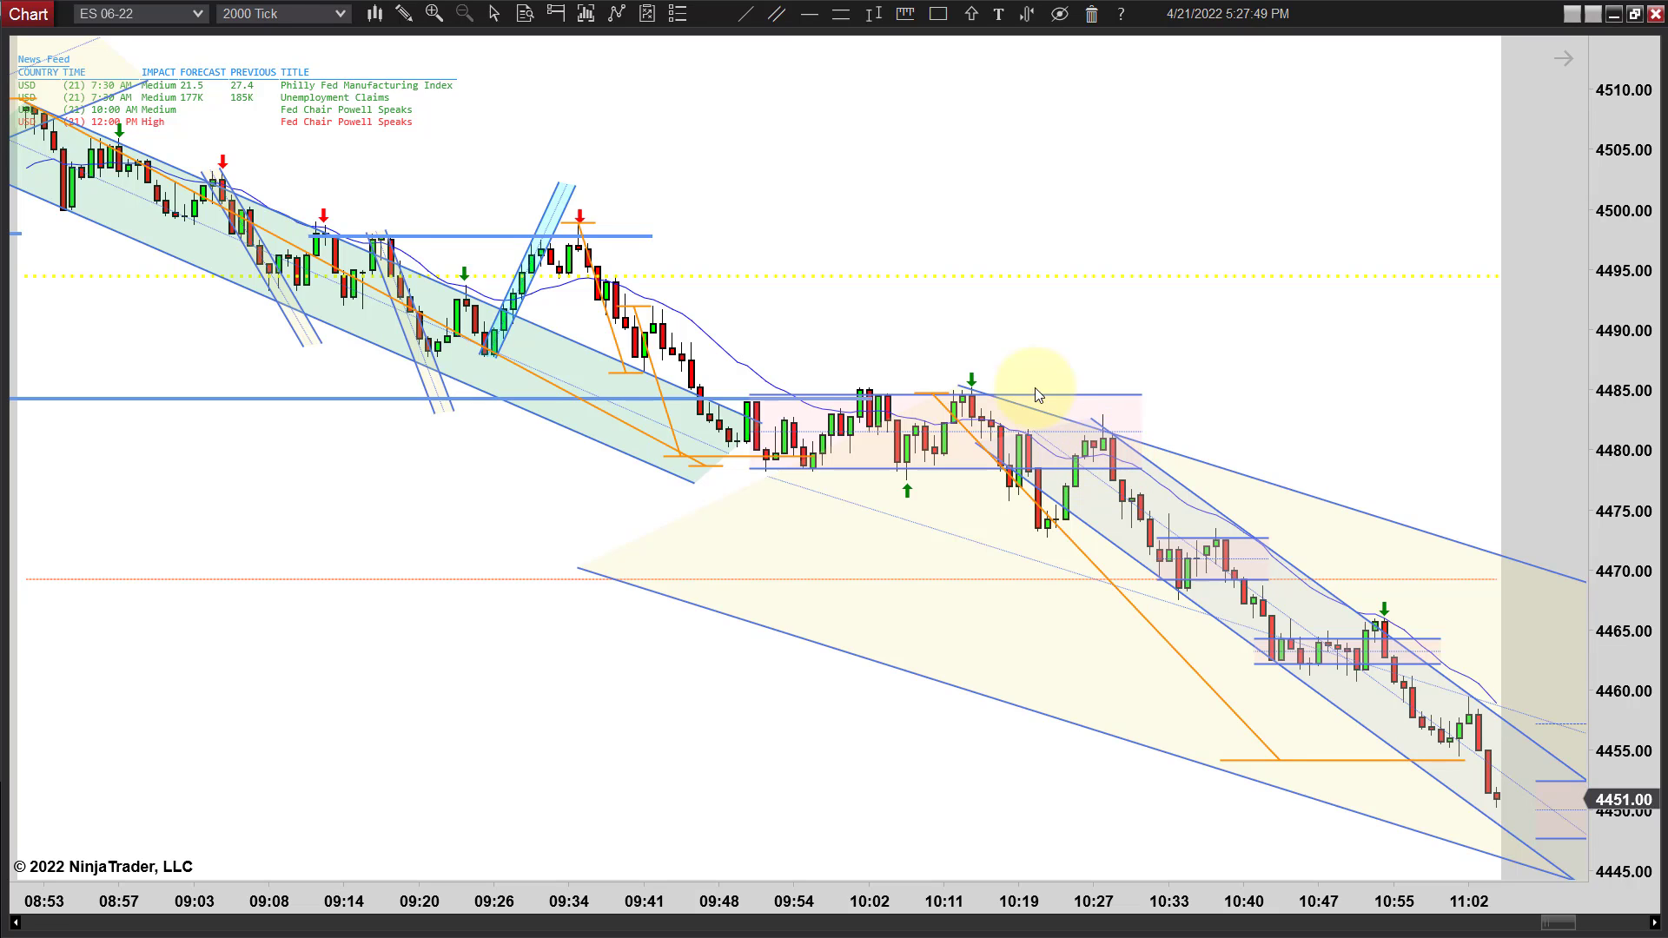
click(906, 14)
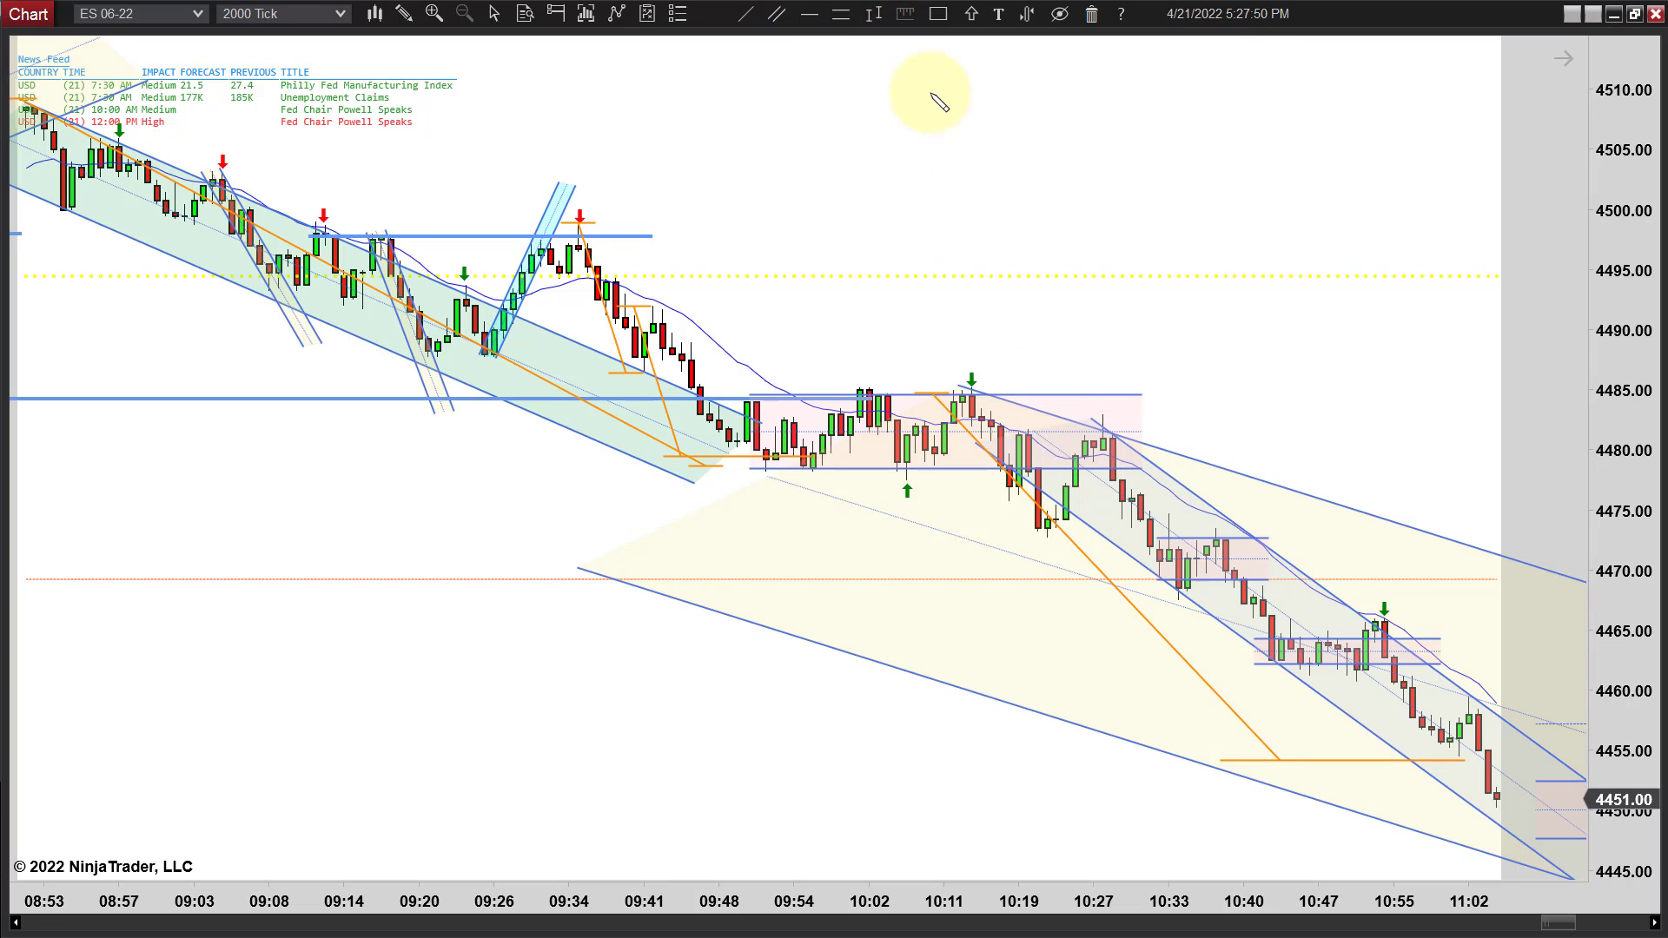
click(1106, 450)
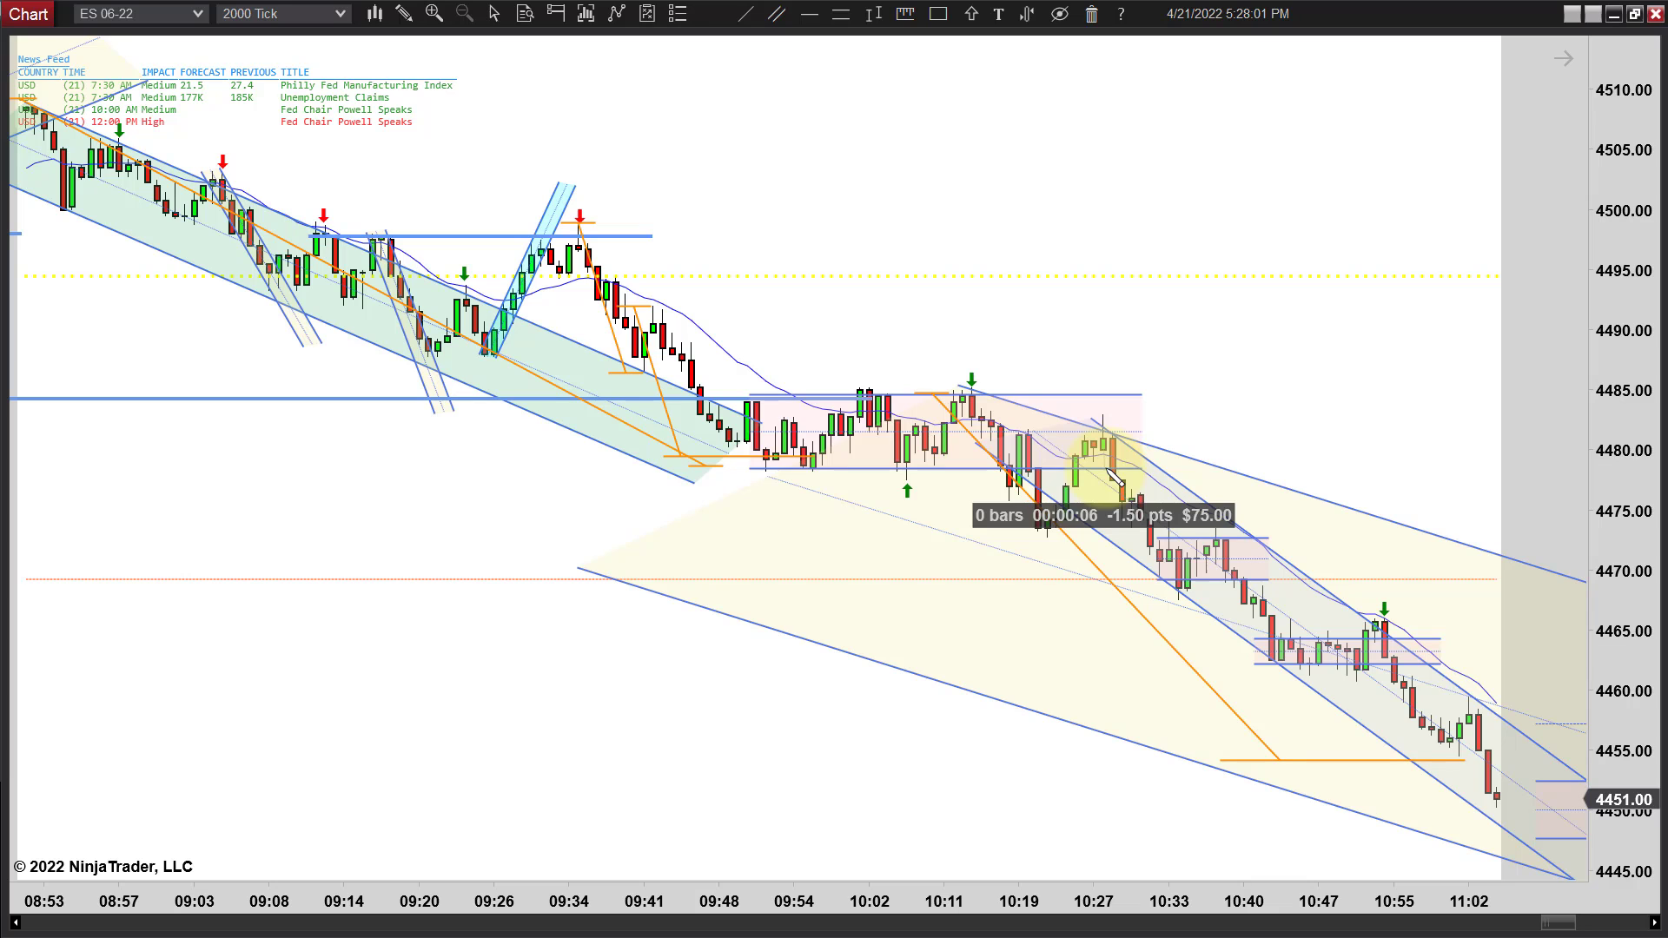
click(1154, 428)
click(1234, 383)
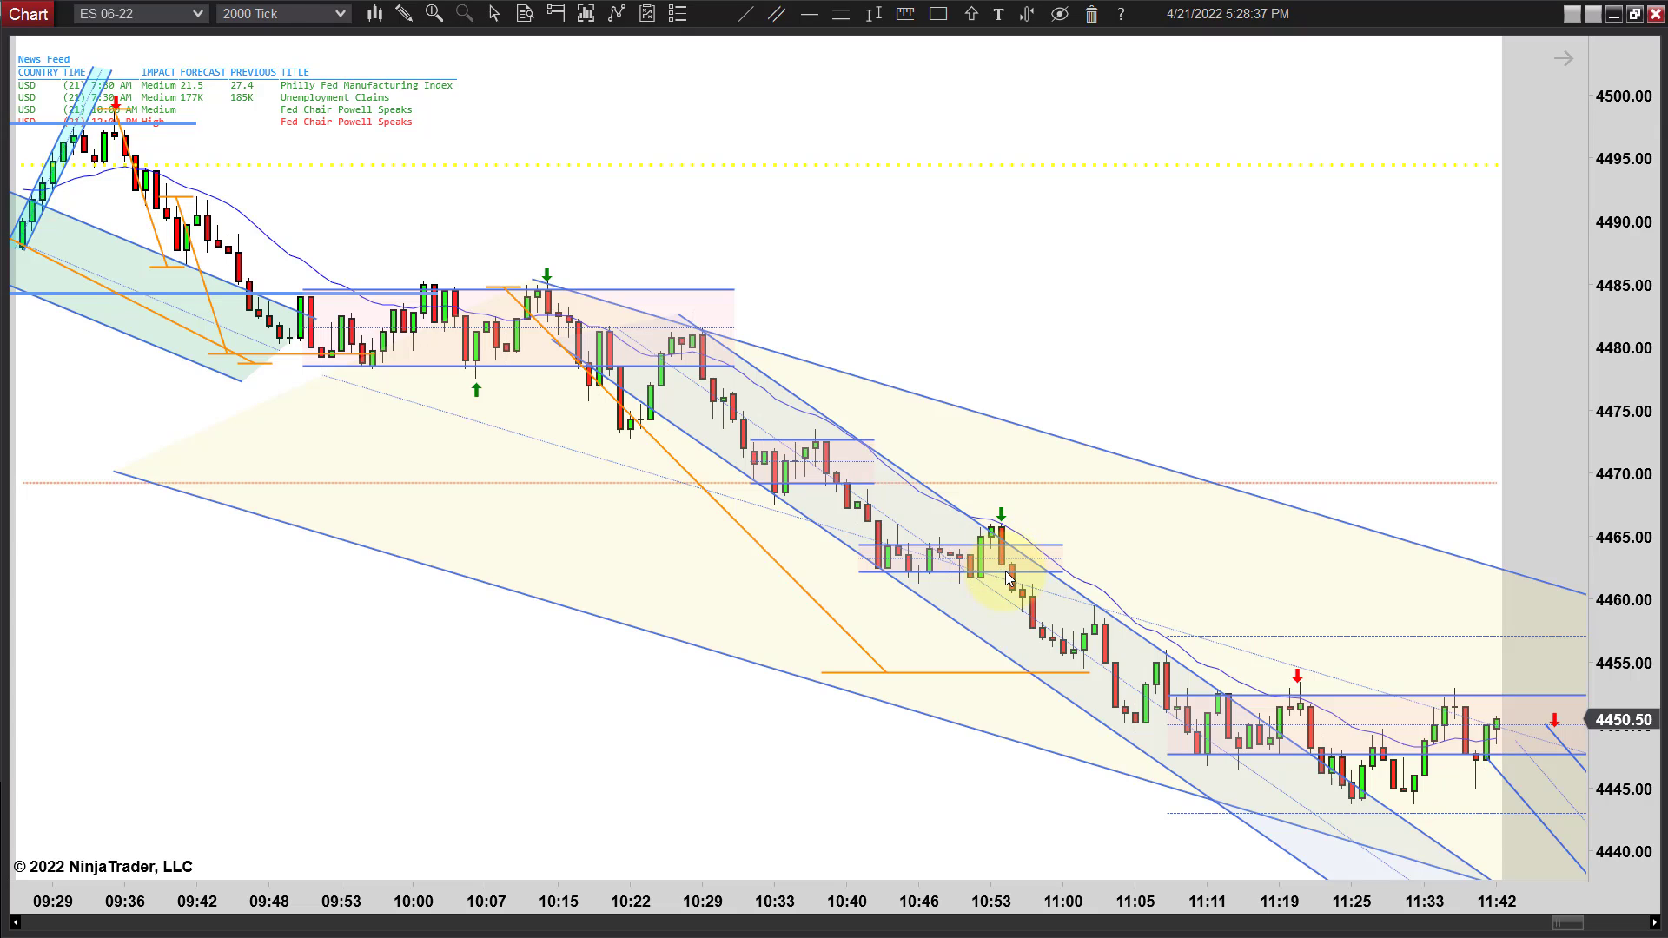
Step: Lower the bottom edge of the trading range starting near 10:42 to about 4461.75
click(859, 572)
drag(860, 571, 861, 579)
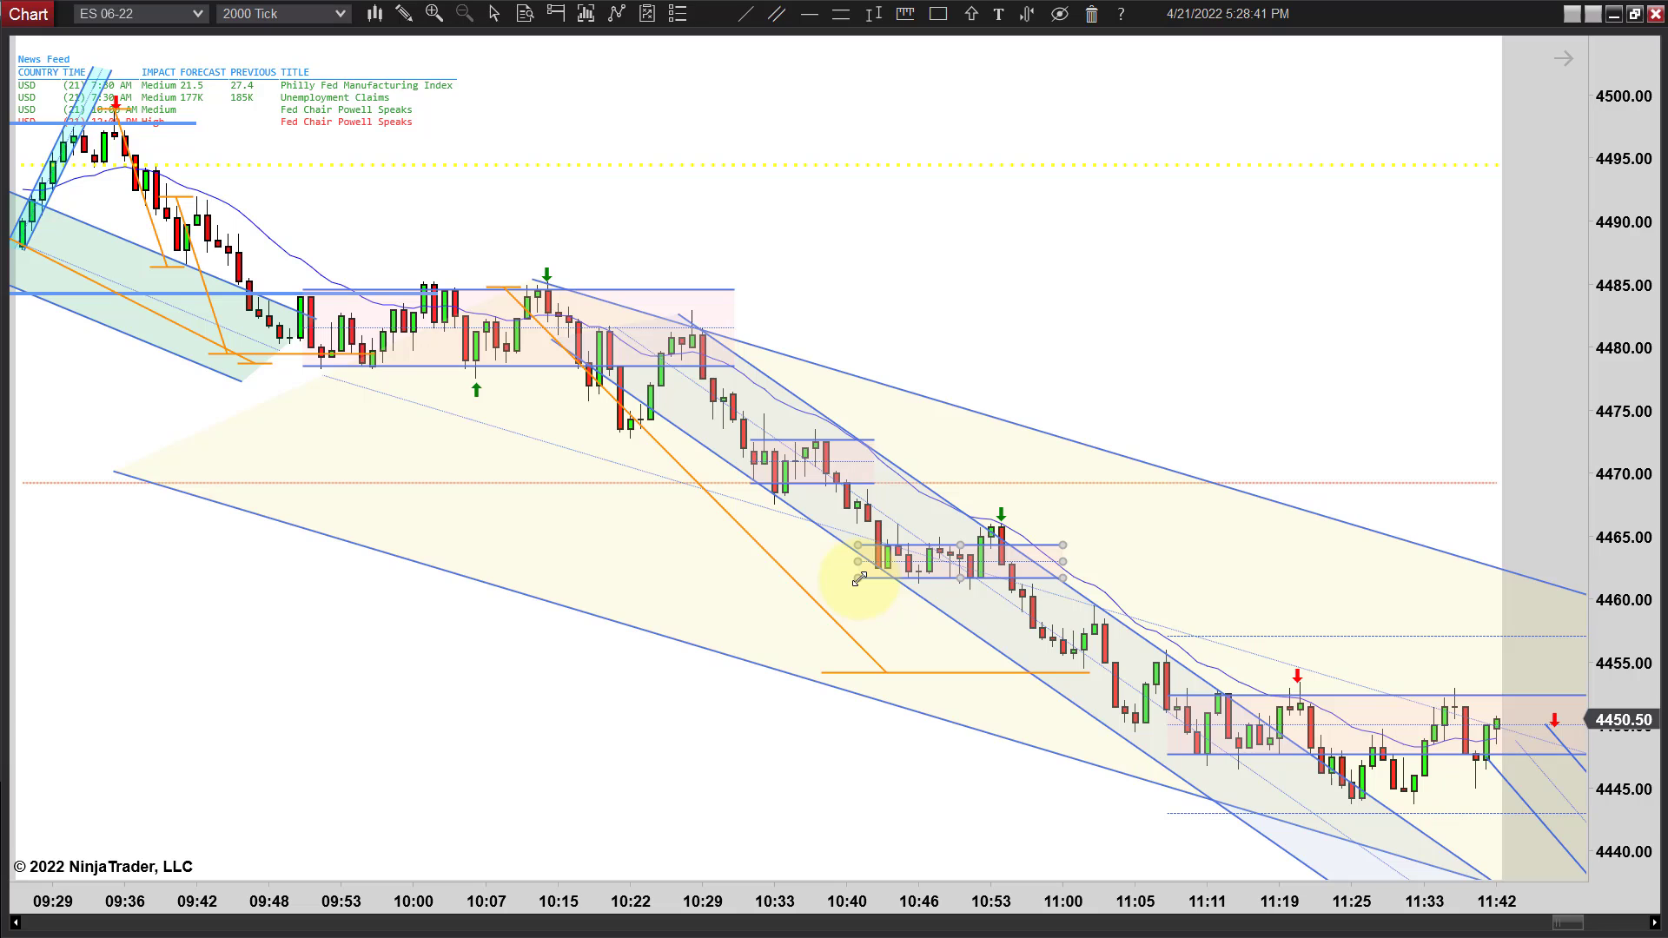
click(1158, 381)
Step: Examine the sell-off from the 10:15 high through the 11:08 trading range, the short arrows and the 12:17 low to about 13:40
drag(1198, 313, 1073, 311)
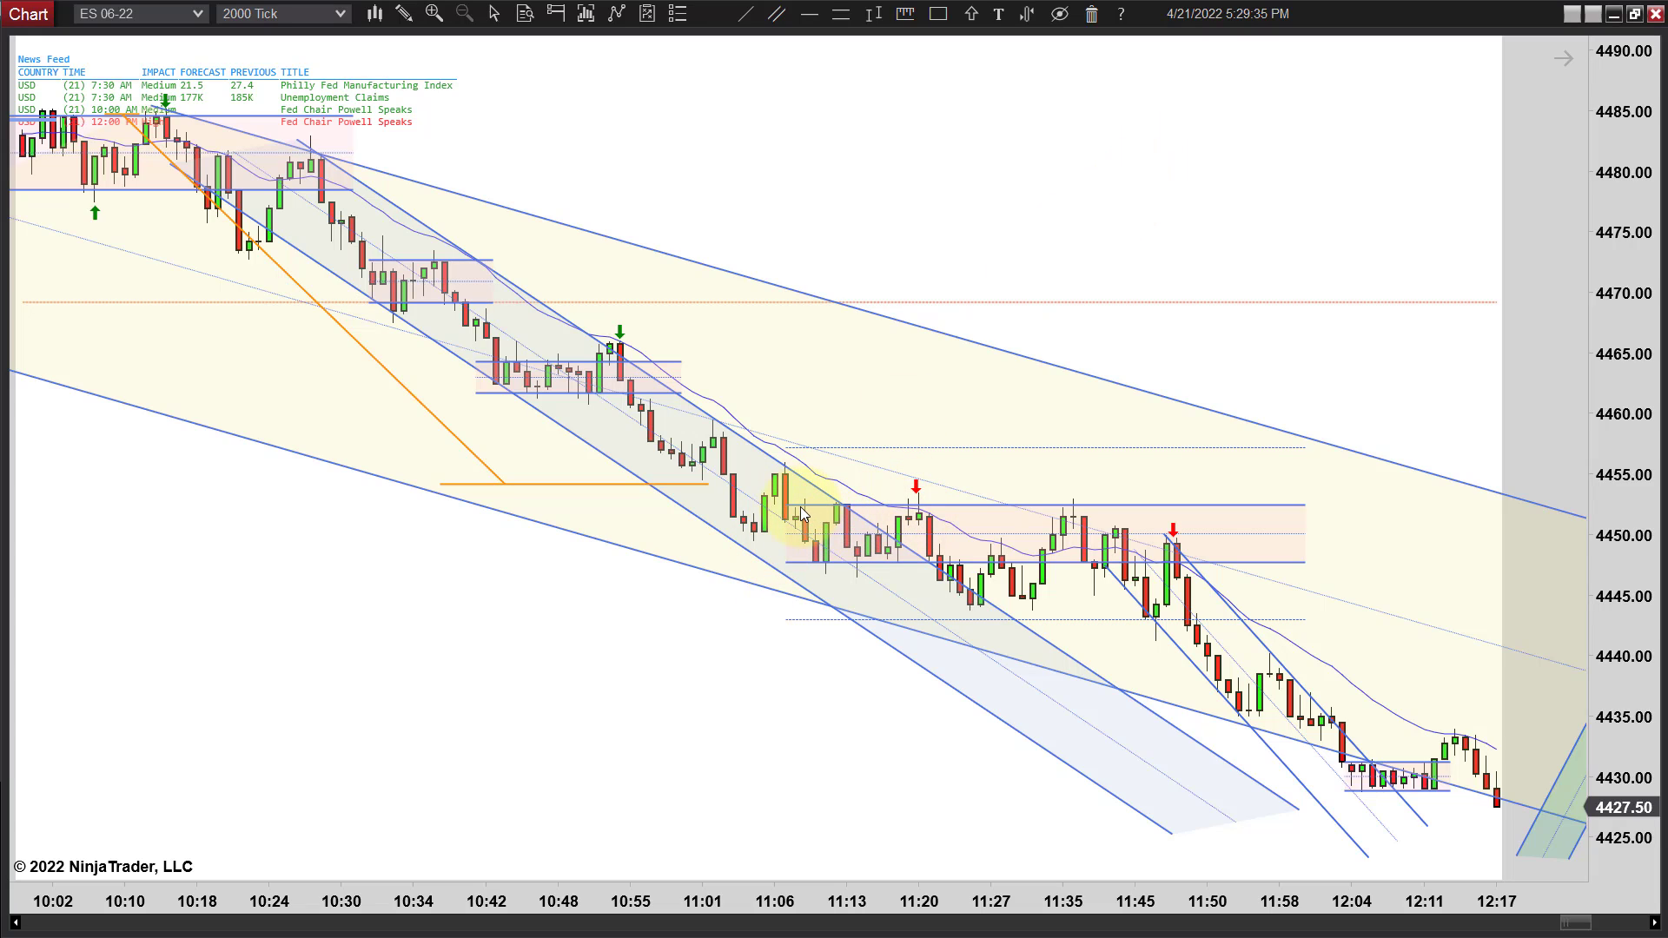
click(919, 489)
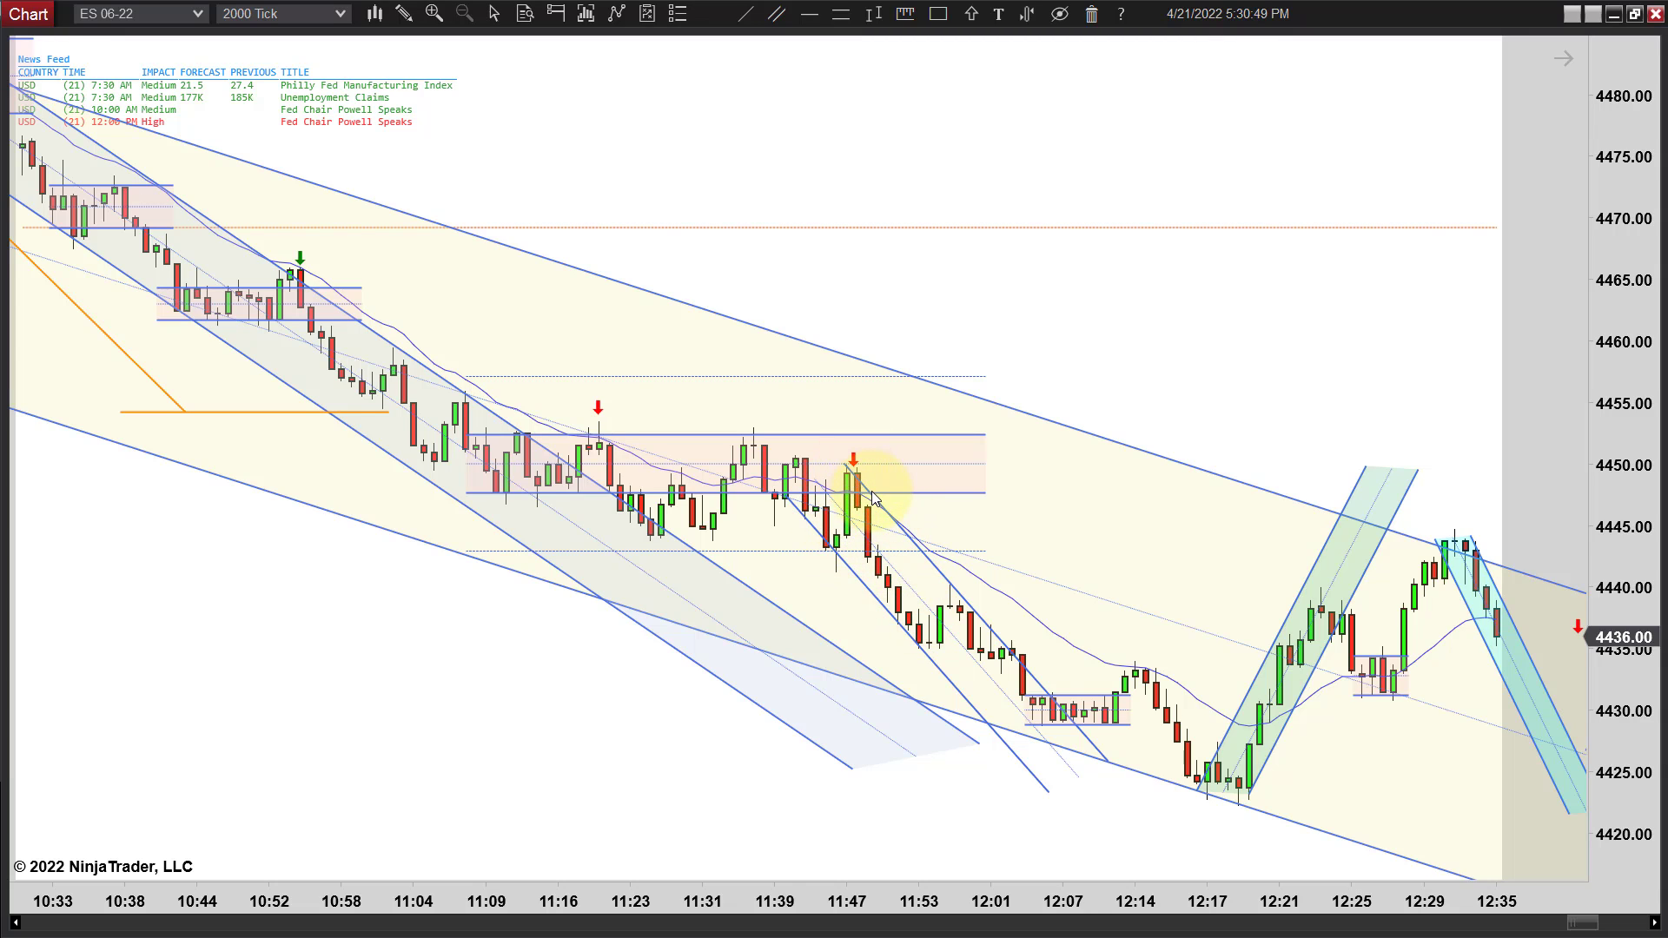
scroll(872, 492, down, 2)
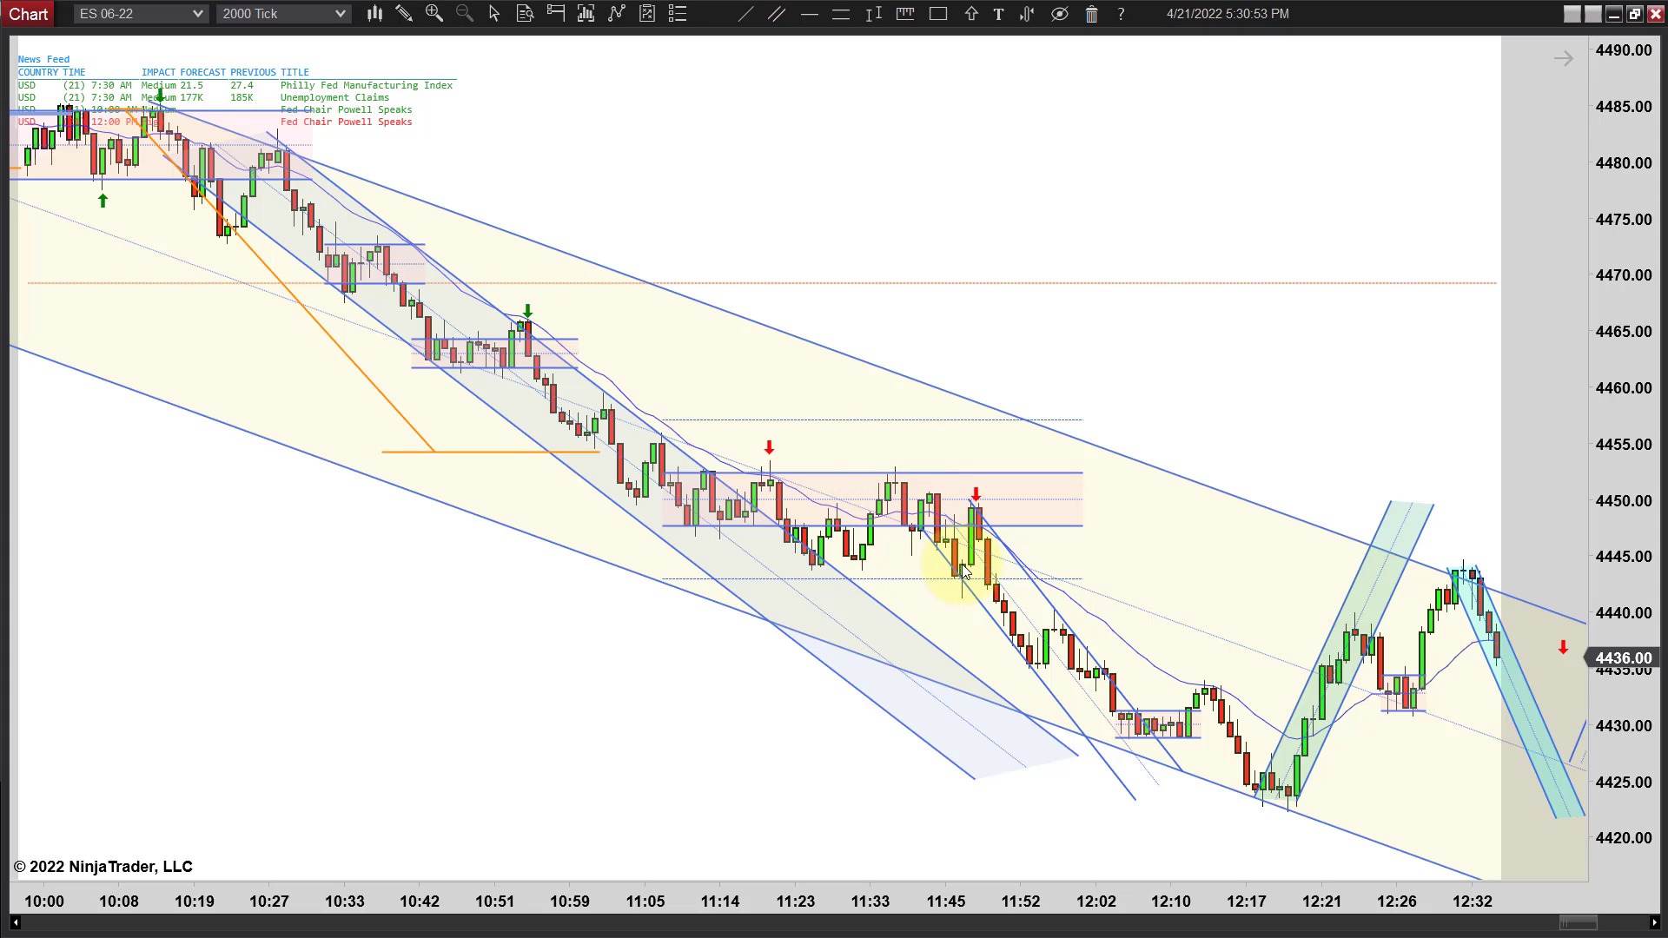
scroll(963, 570, down, 1)
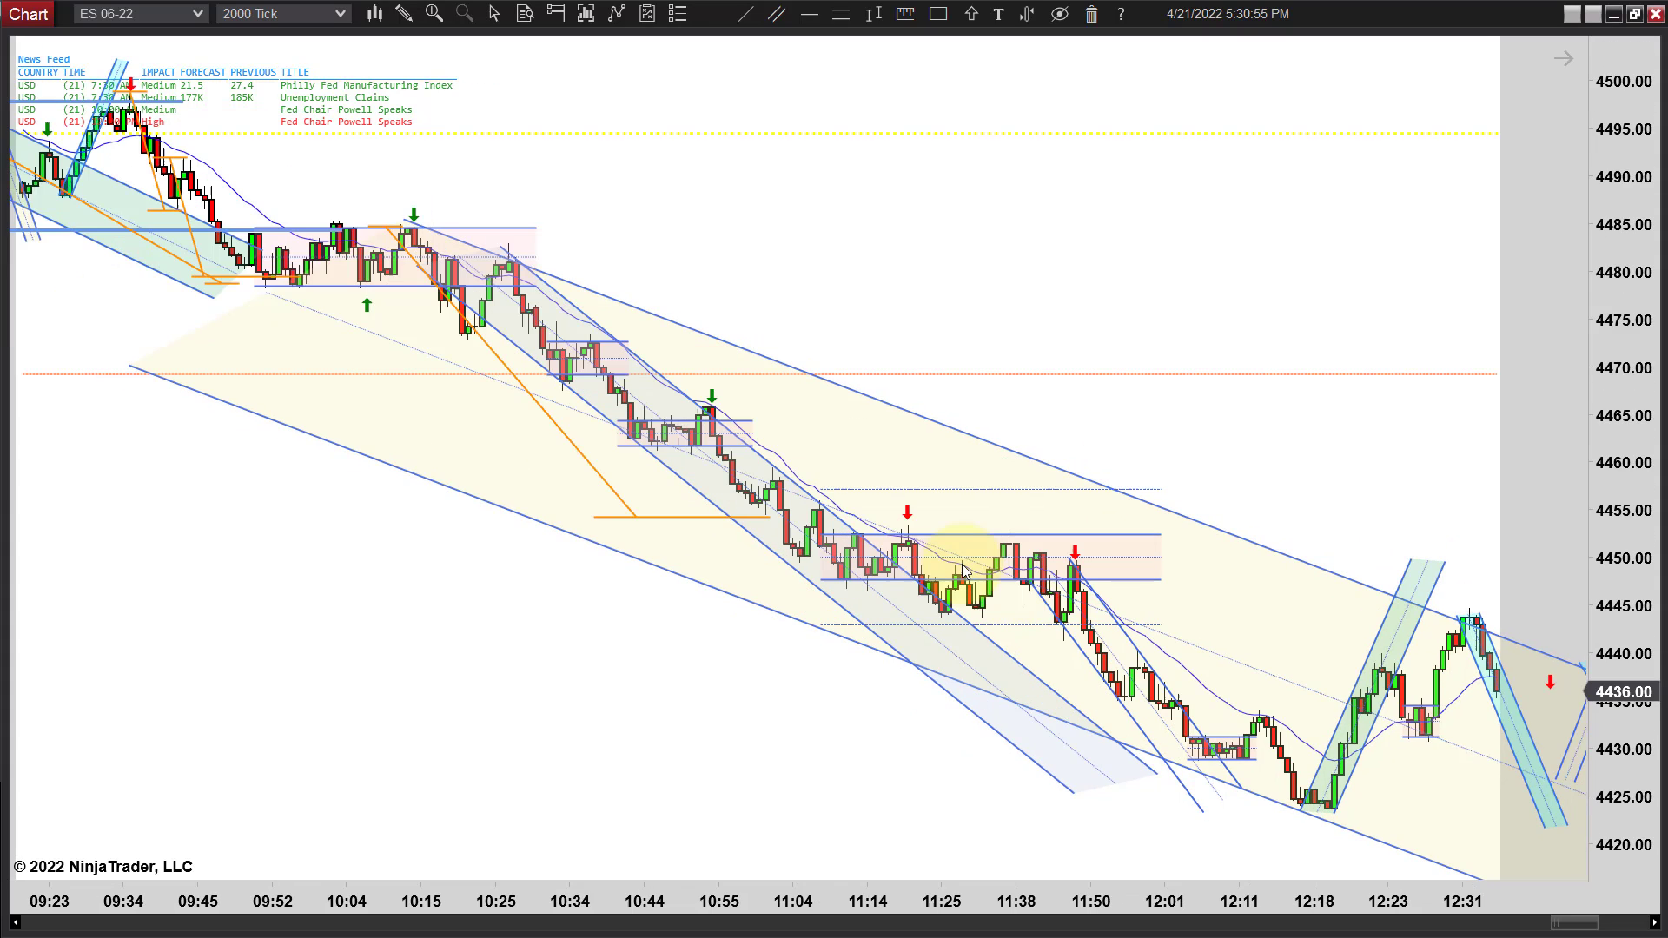
scroll(962, 570, up, 3)
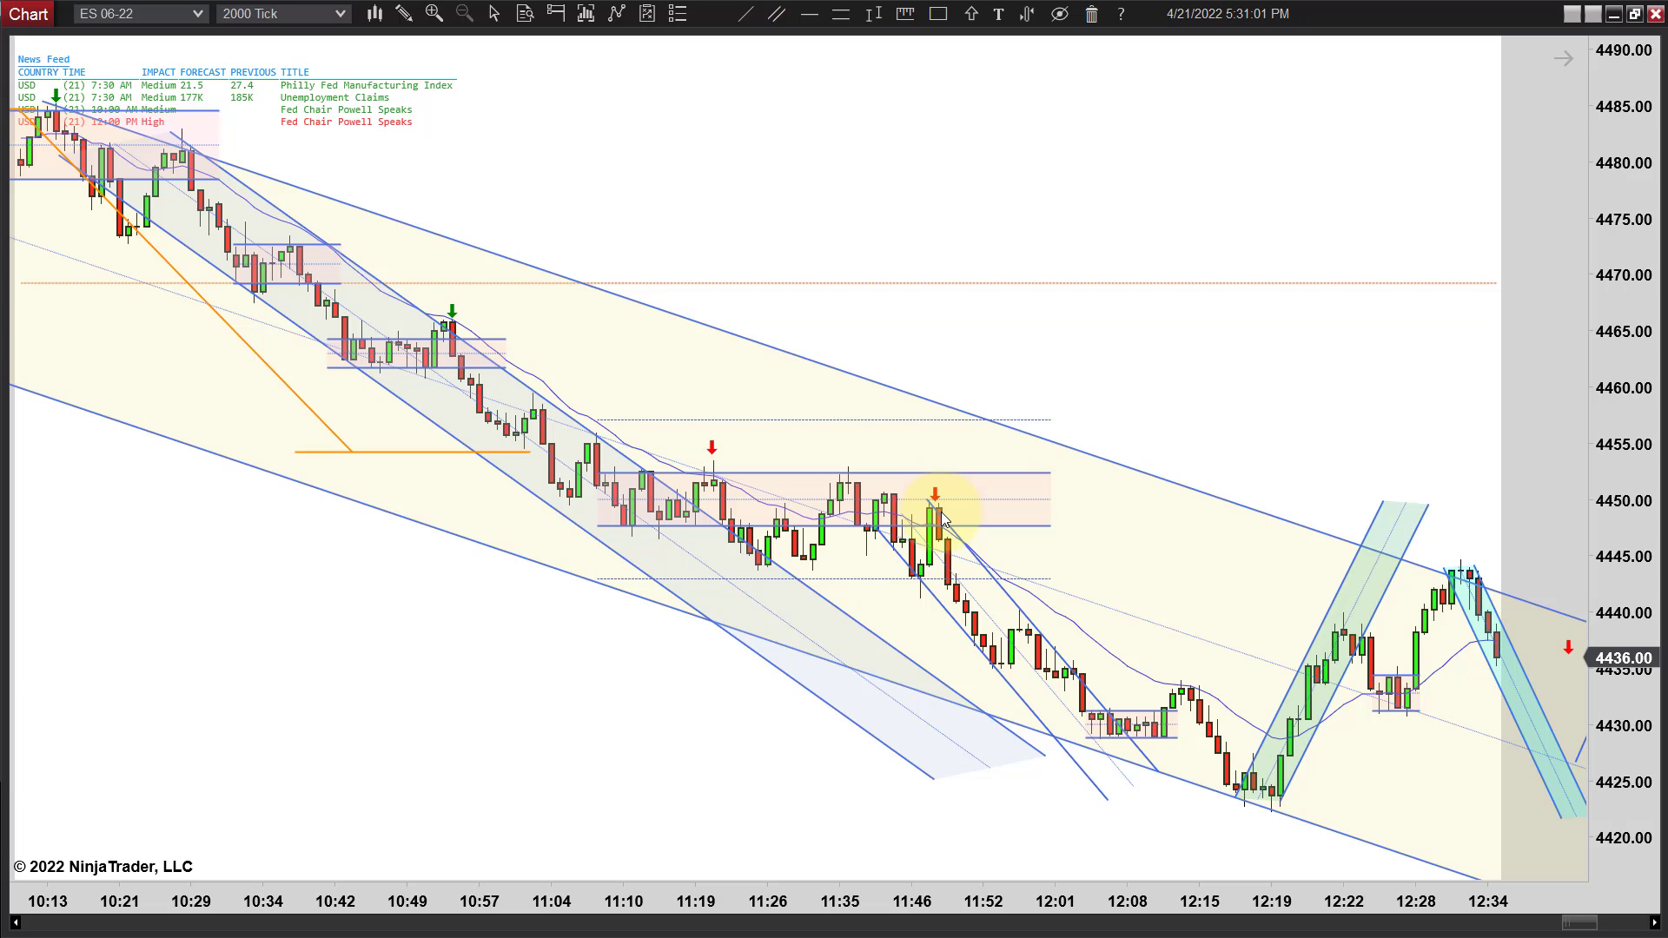
scroll(943, 519, down, 2)
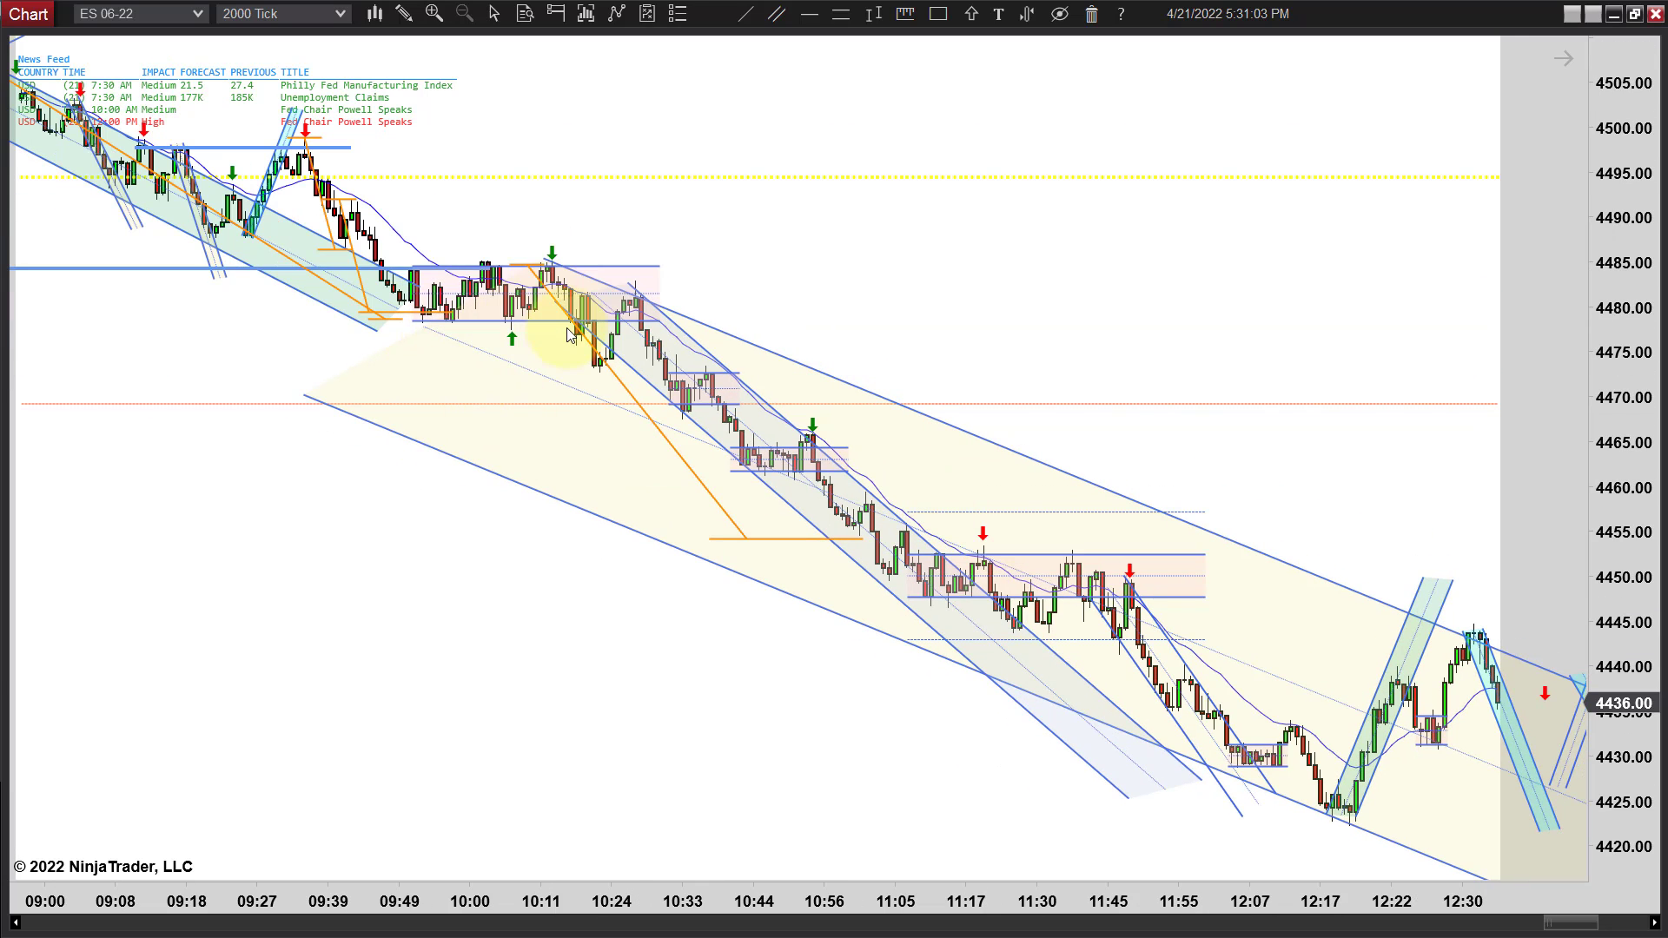
scroll(365, 268, down, 1)
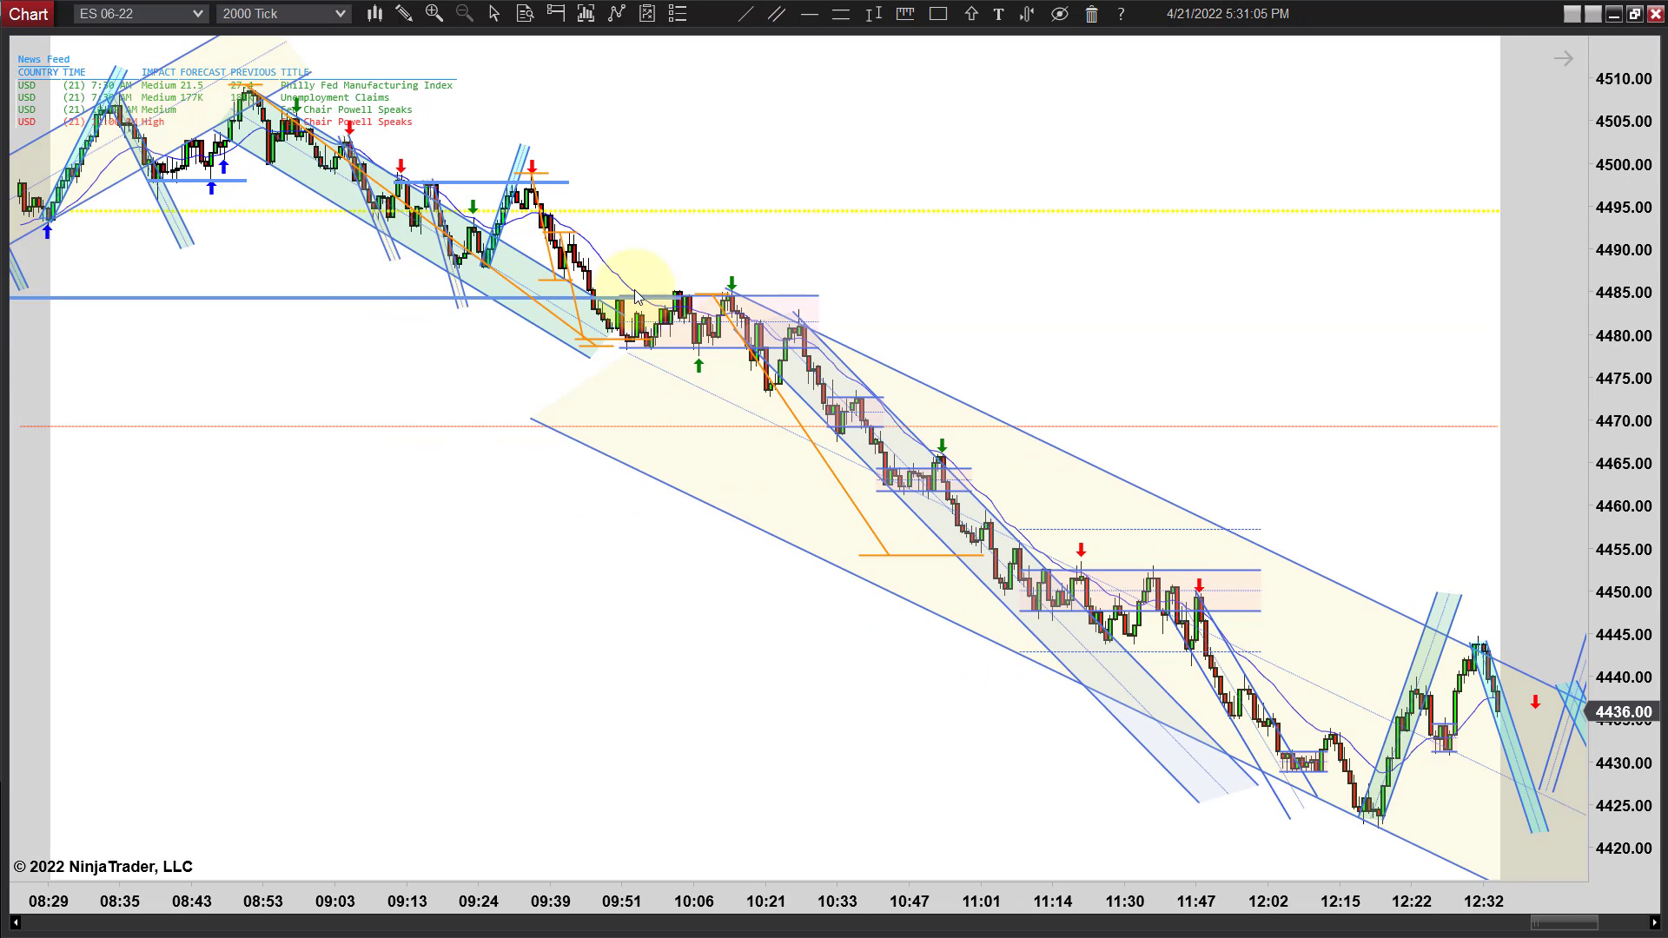
drag(1251, 323, 1051, 313)
scroll(1024, 346, up, 2)
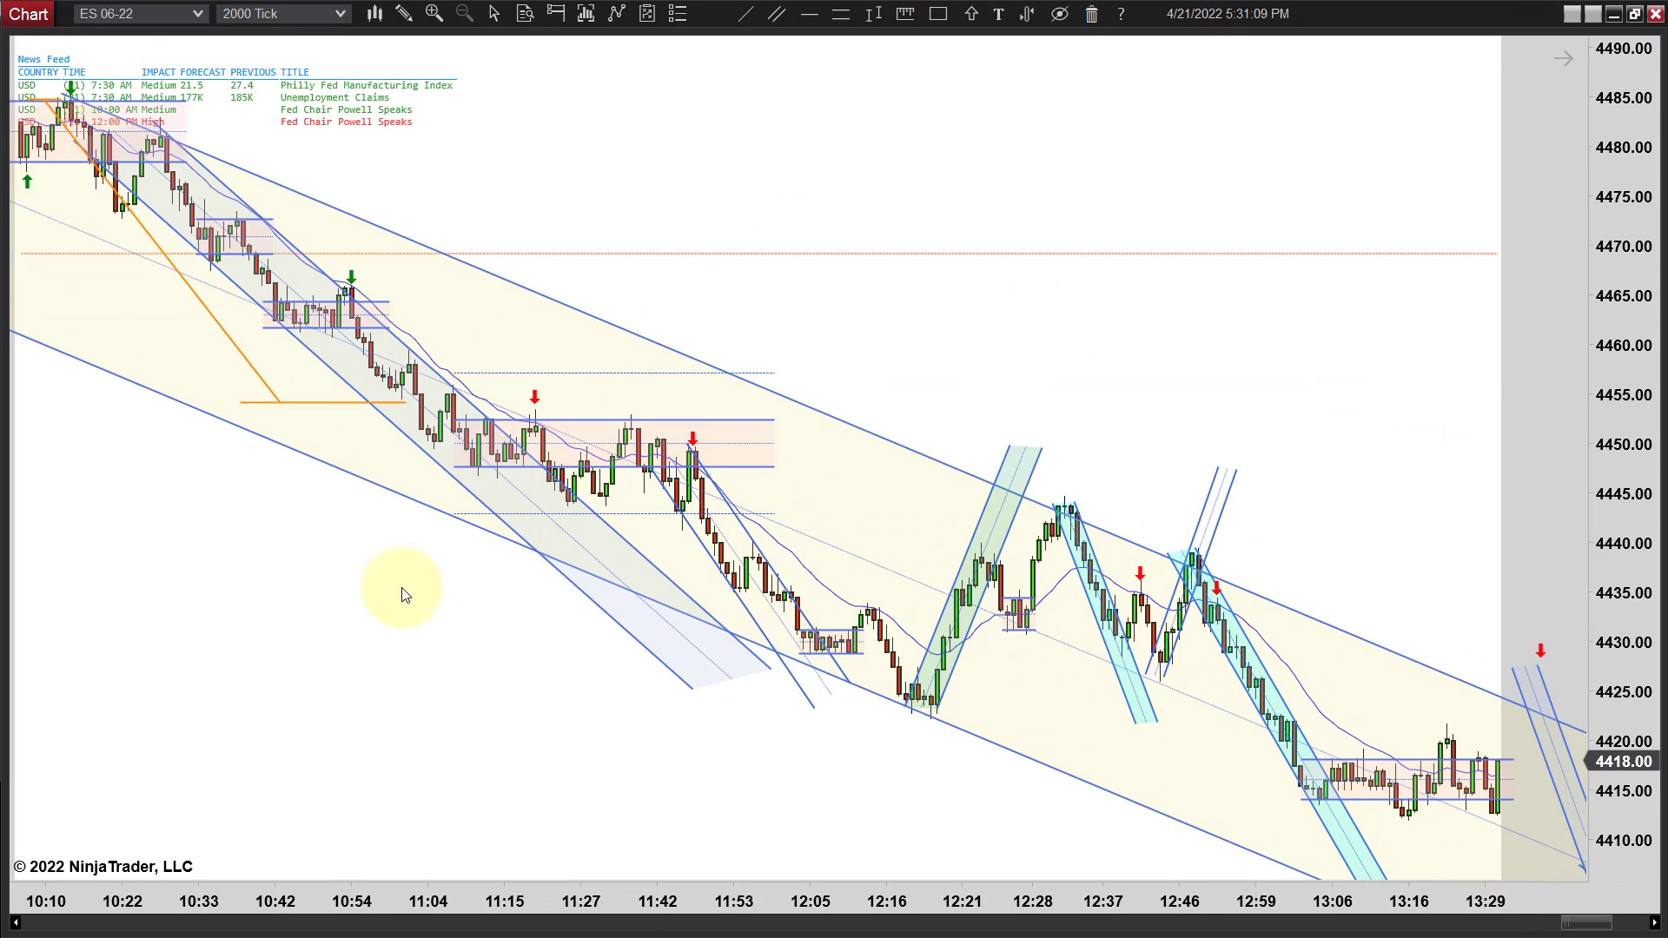
scroll(550, 633, up, 4)
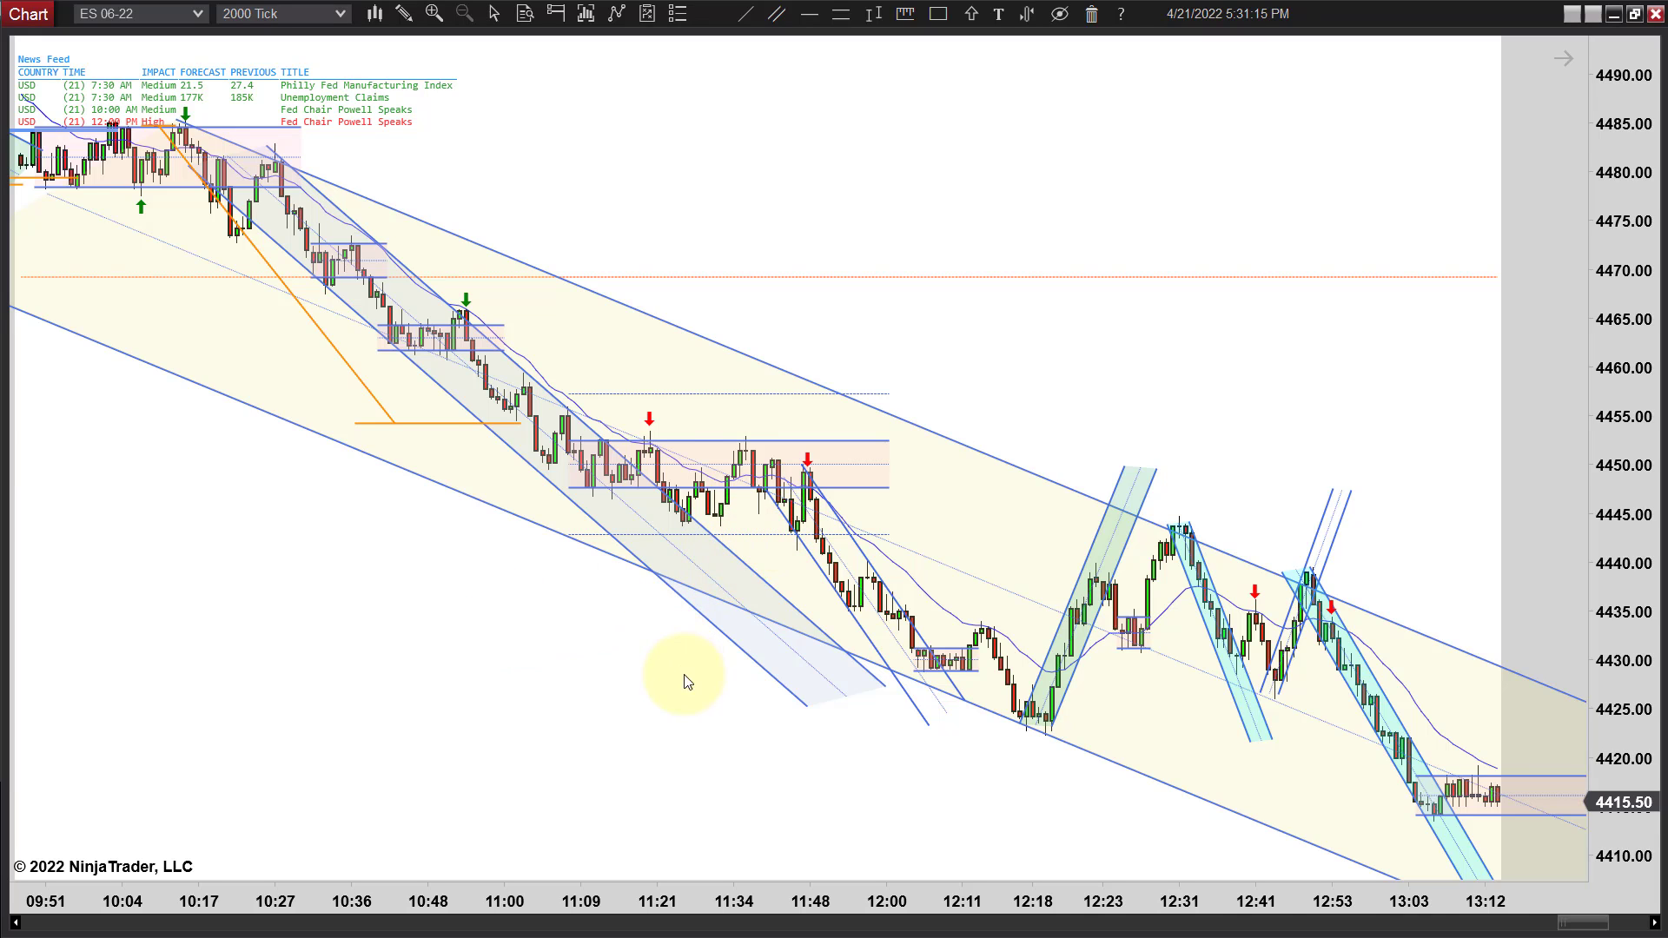
drag(681, 682, 570, 678)
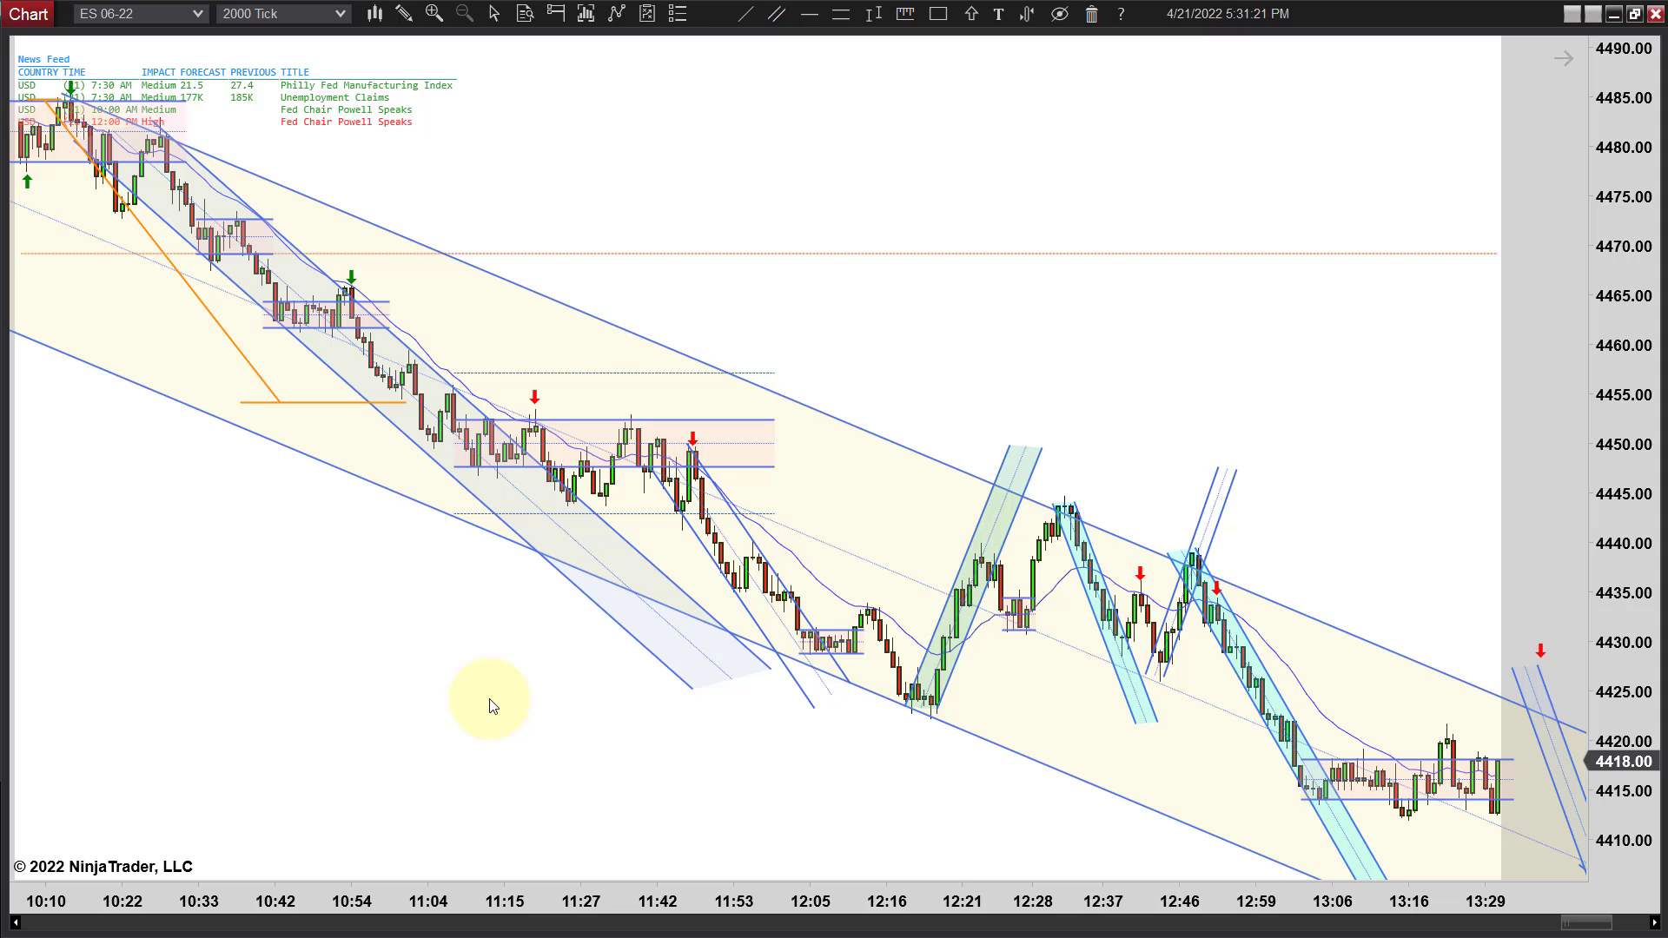
ctrl+scroll(491, 706, up, 2)
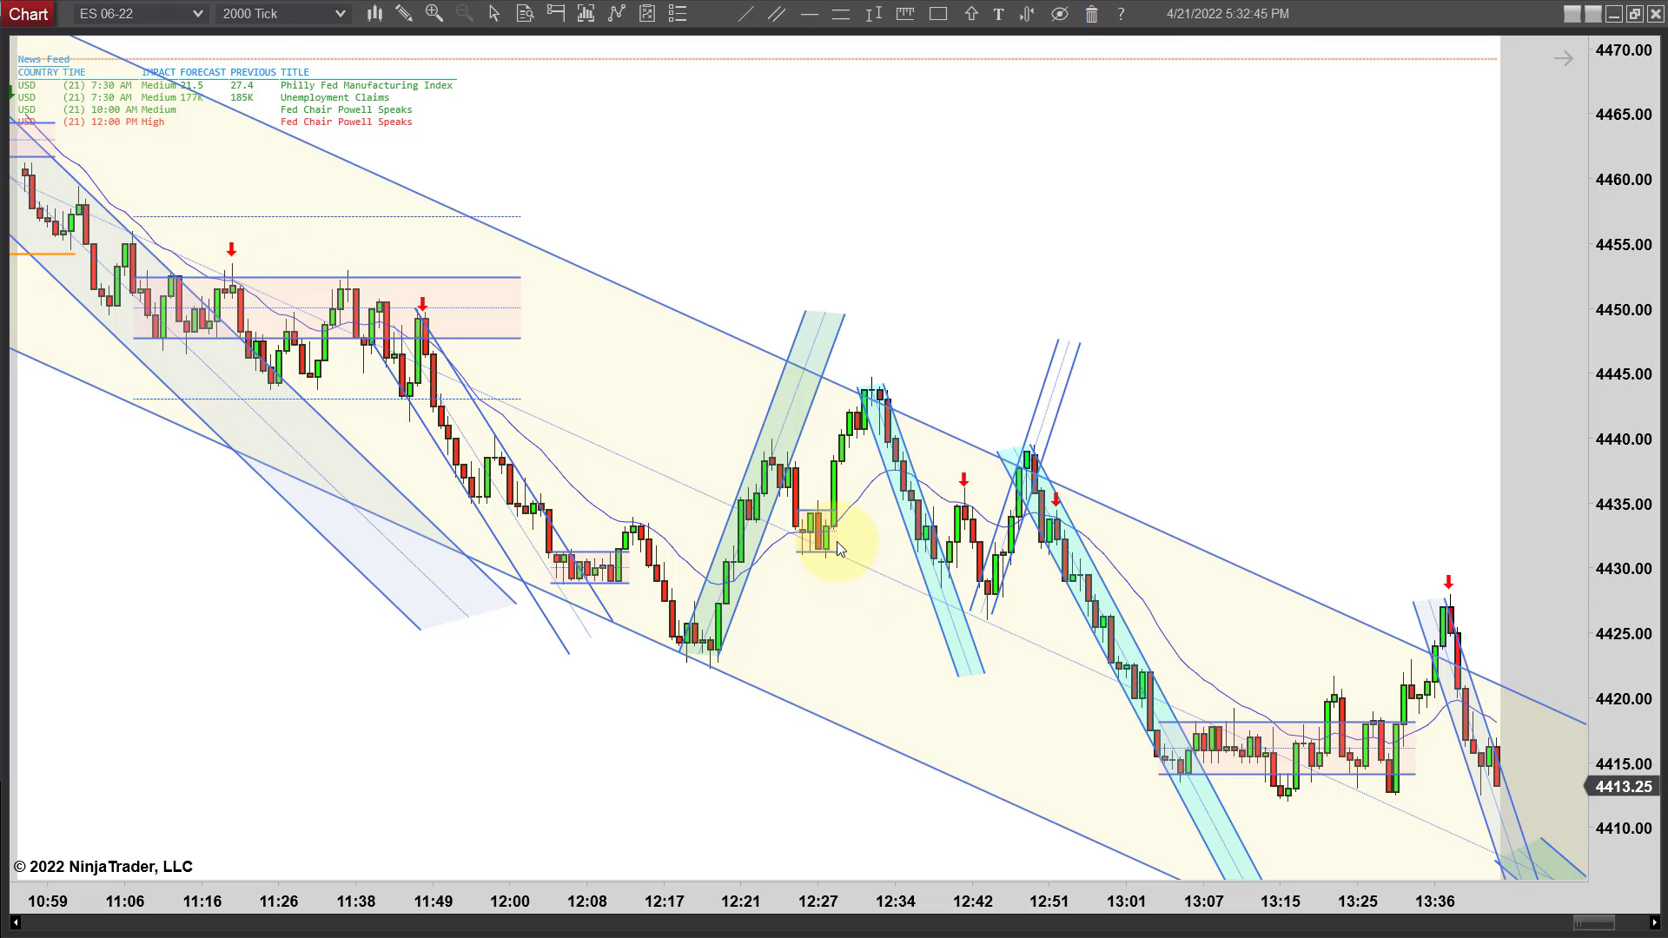
Step: Place an Arrow Down Green above the swing high at about 4439 near 12:47
scroll(894, 293, down, 3)
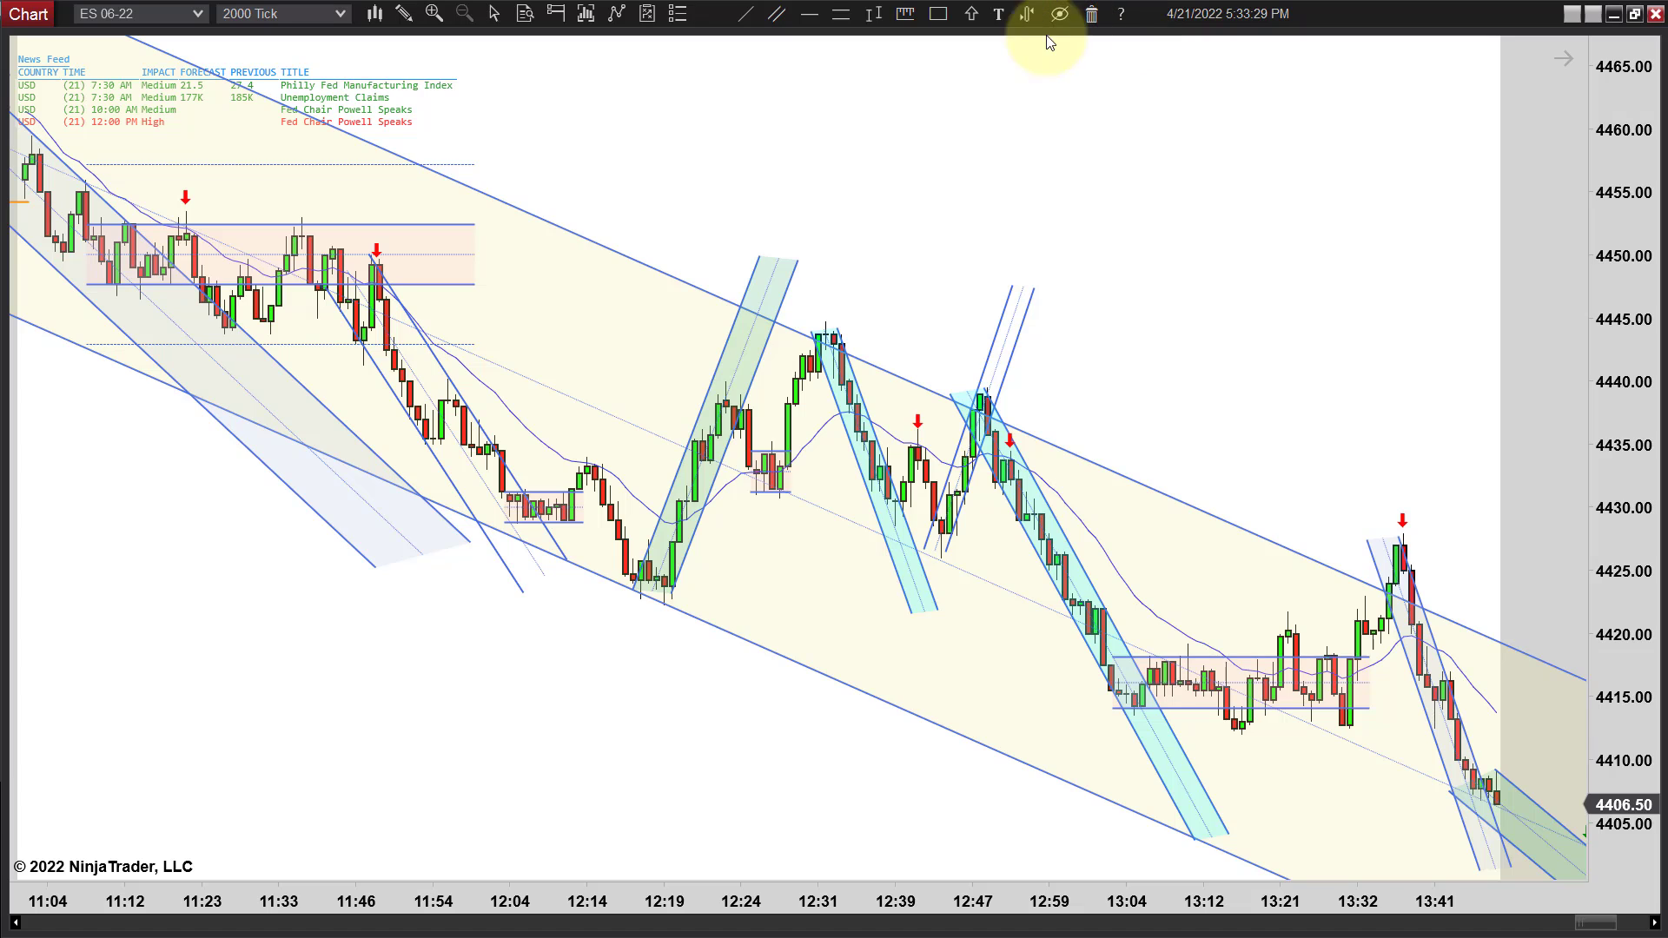
click(979, 19)
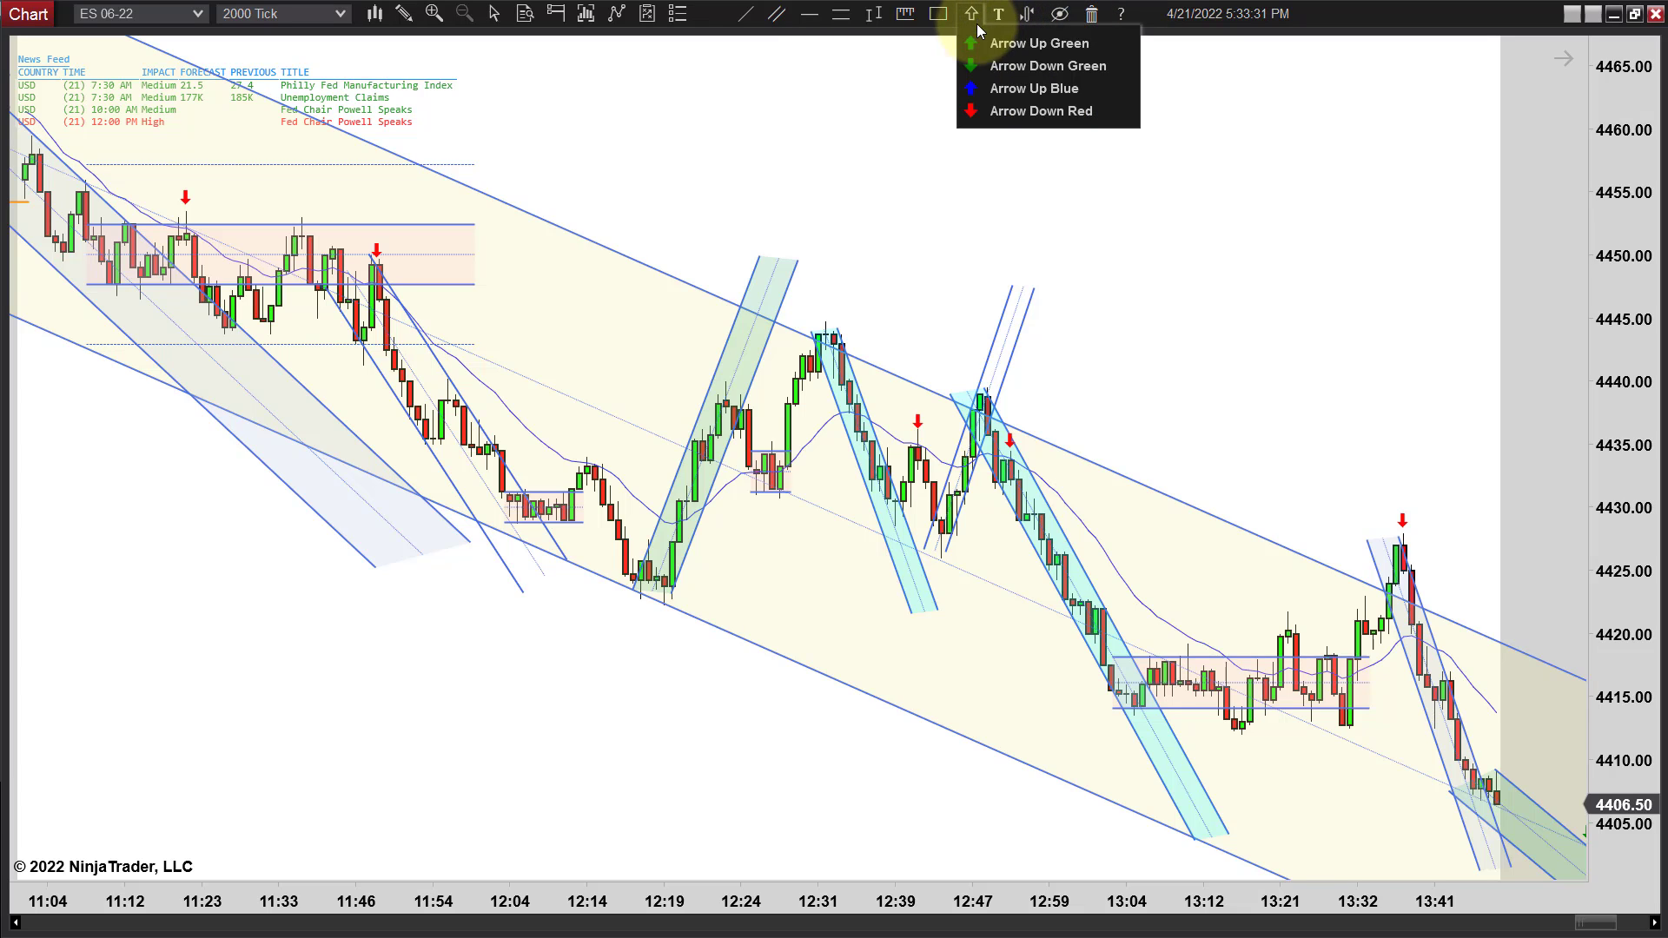
click(978, 64)
click(987, 387)
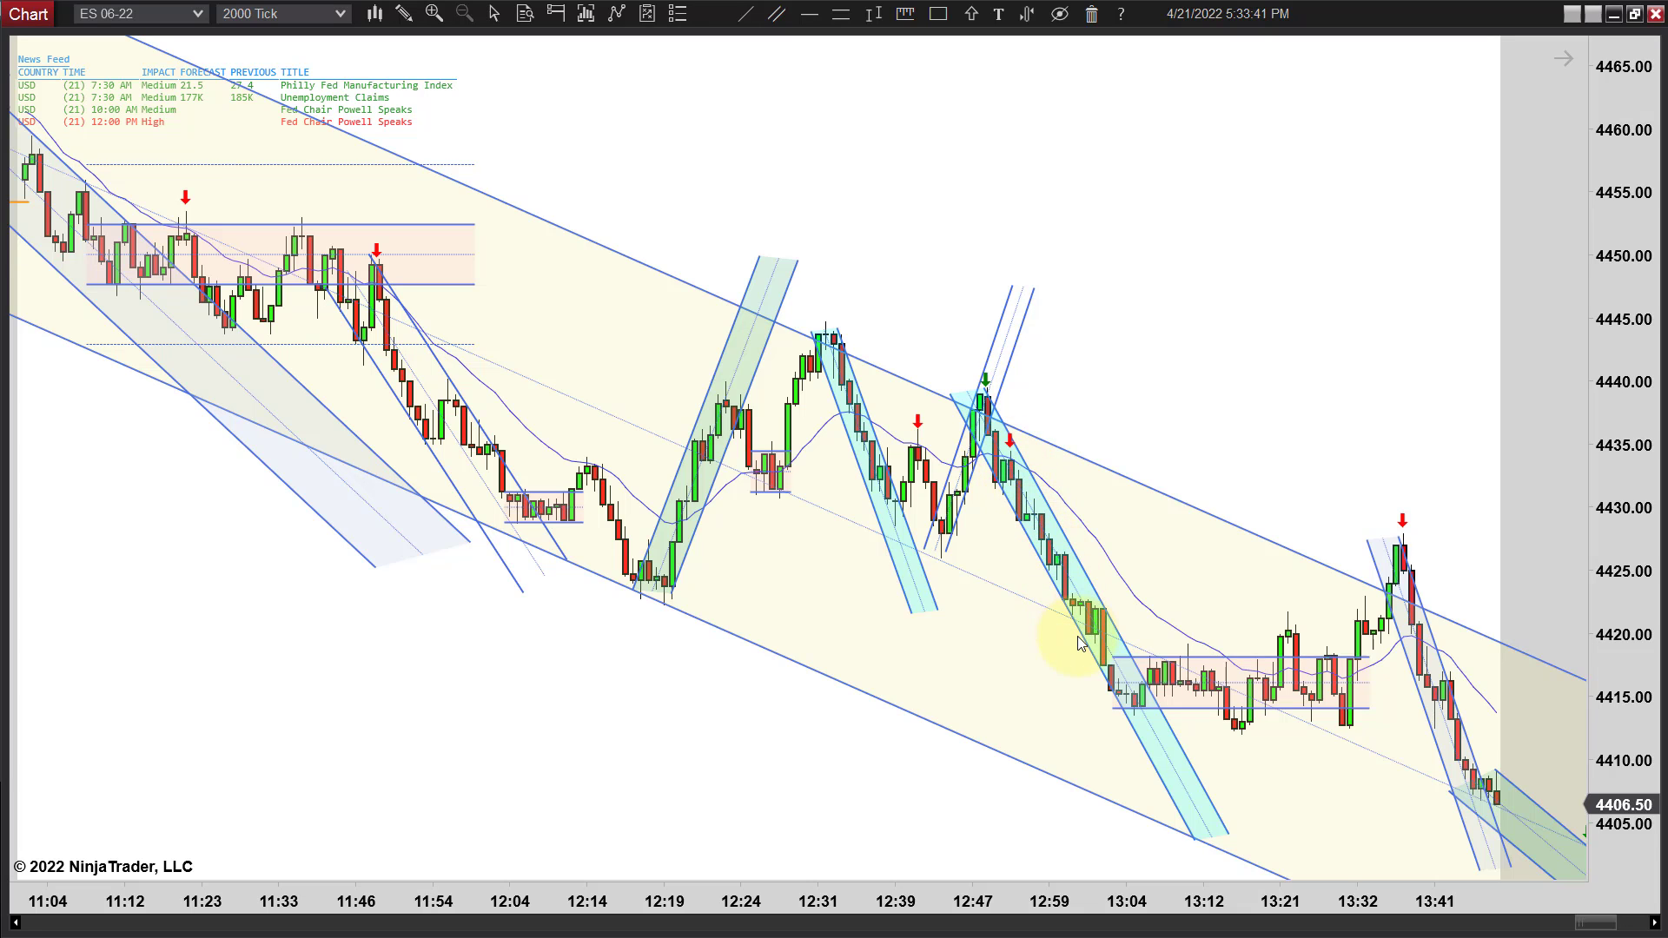
Step: Draw a narrow rising channel from the 4413 low near 13:33 to about 4429.5, beside the 13:37 swing high
scroll(755, 752, down, 3)
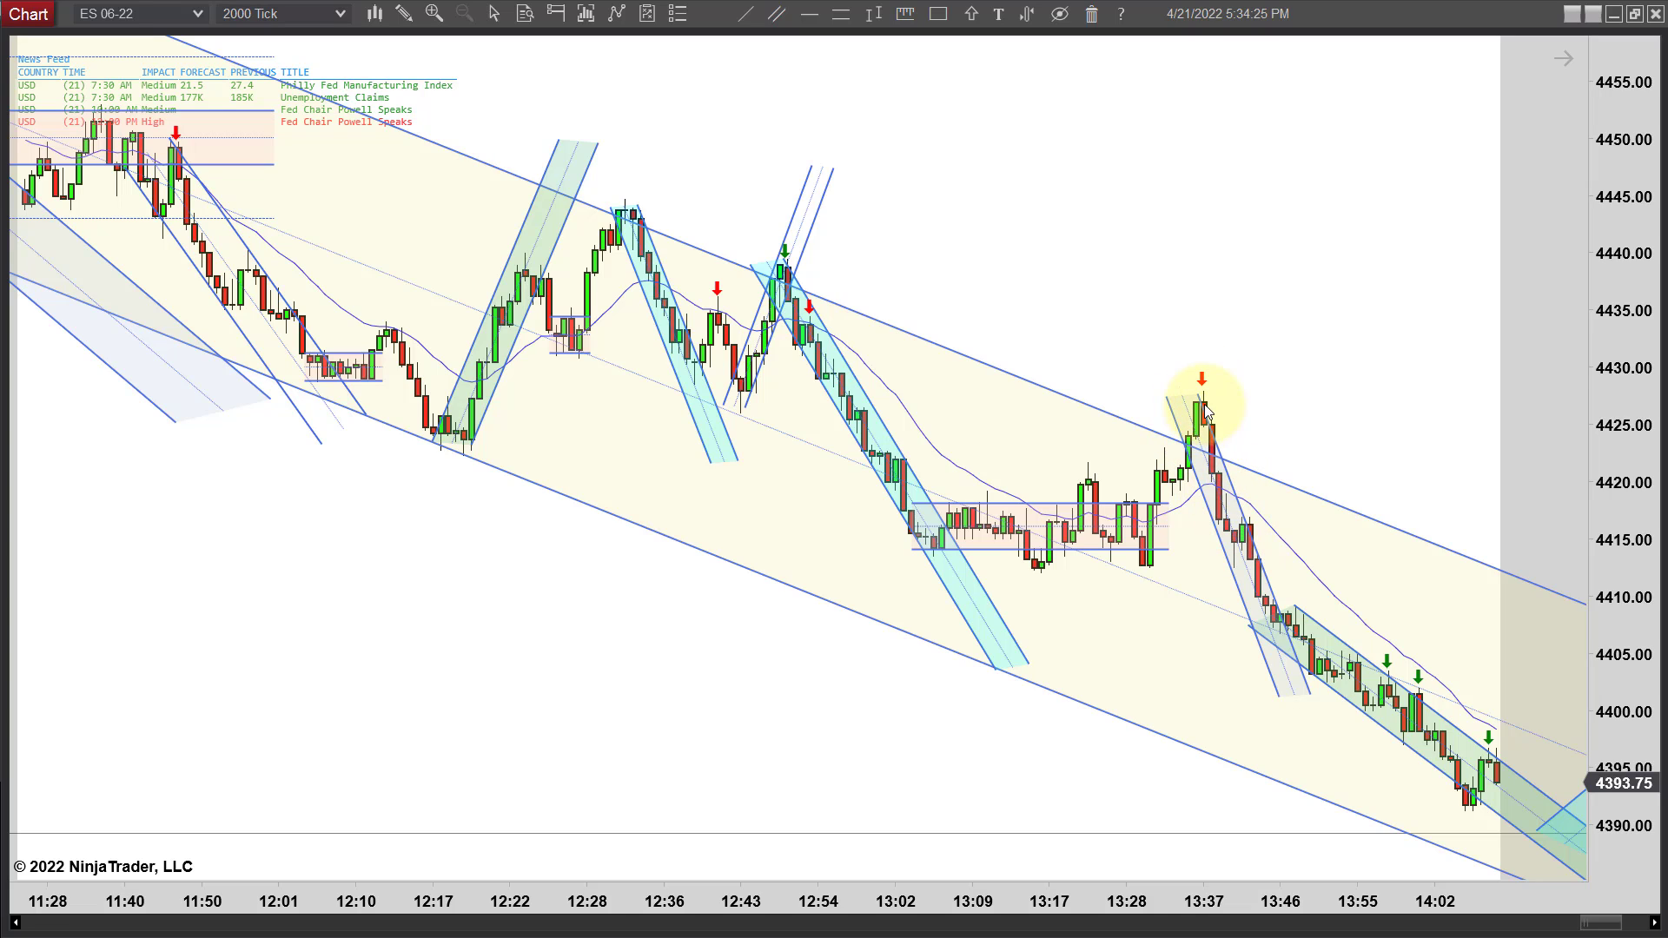
drag(1038, 782, 824, 770)
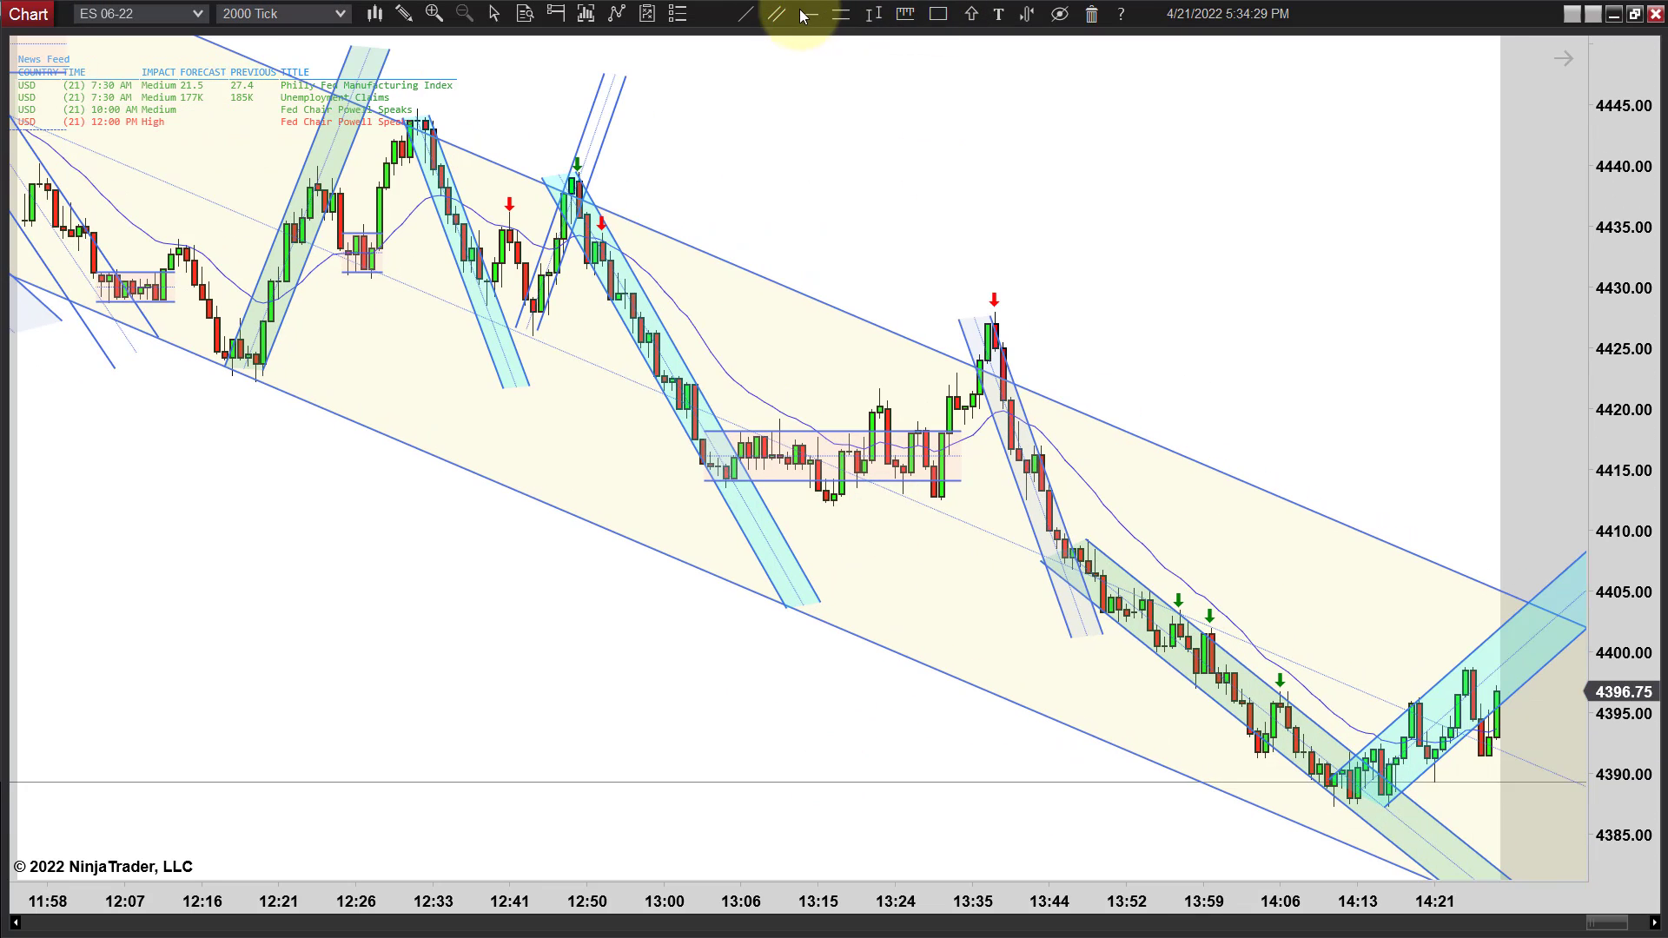
click(941, 497)
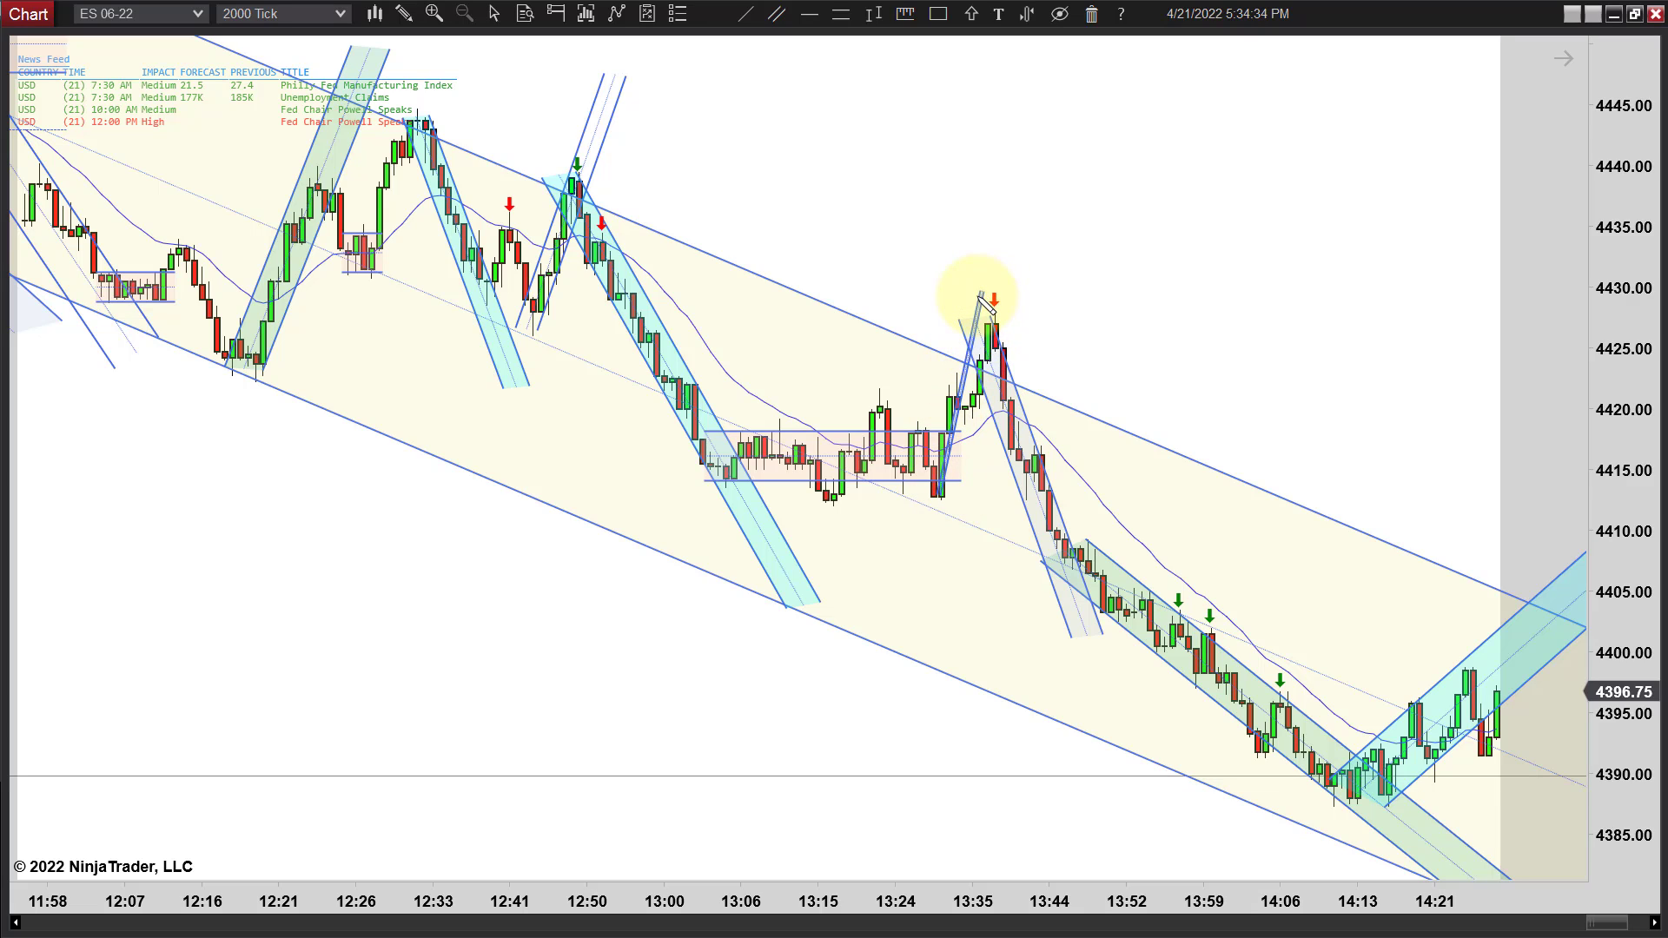
click(980, 293)
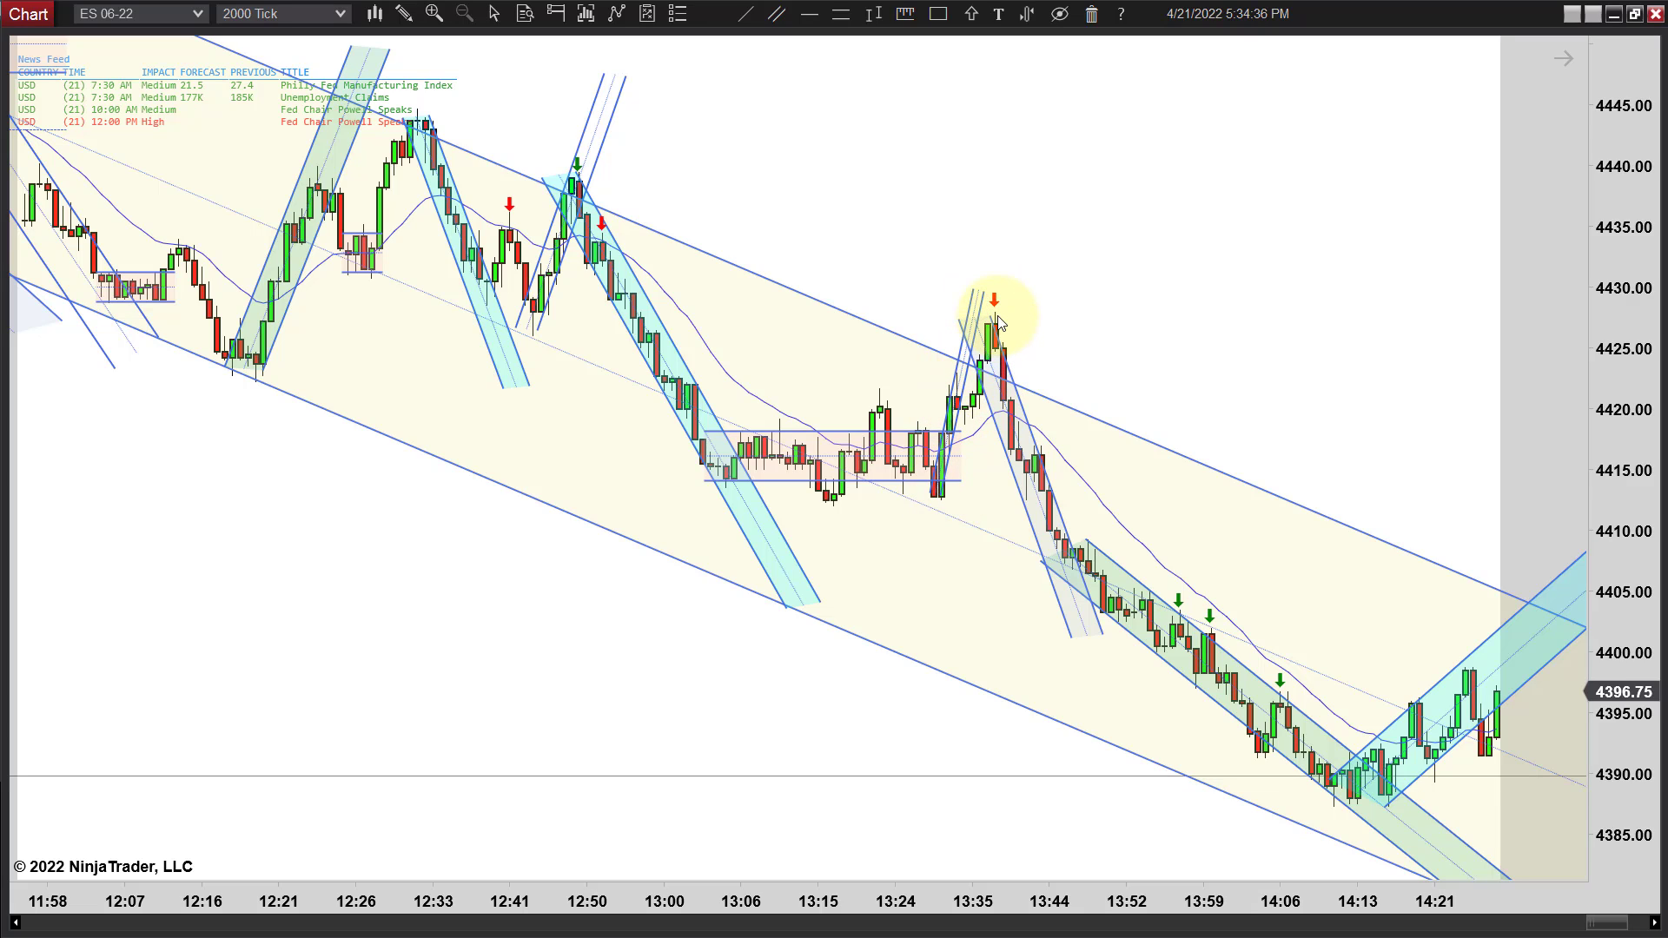
click(997, 322)
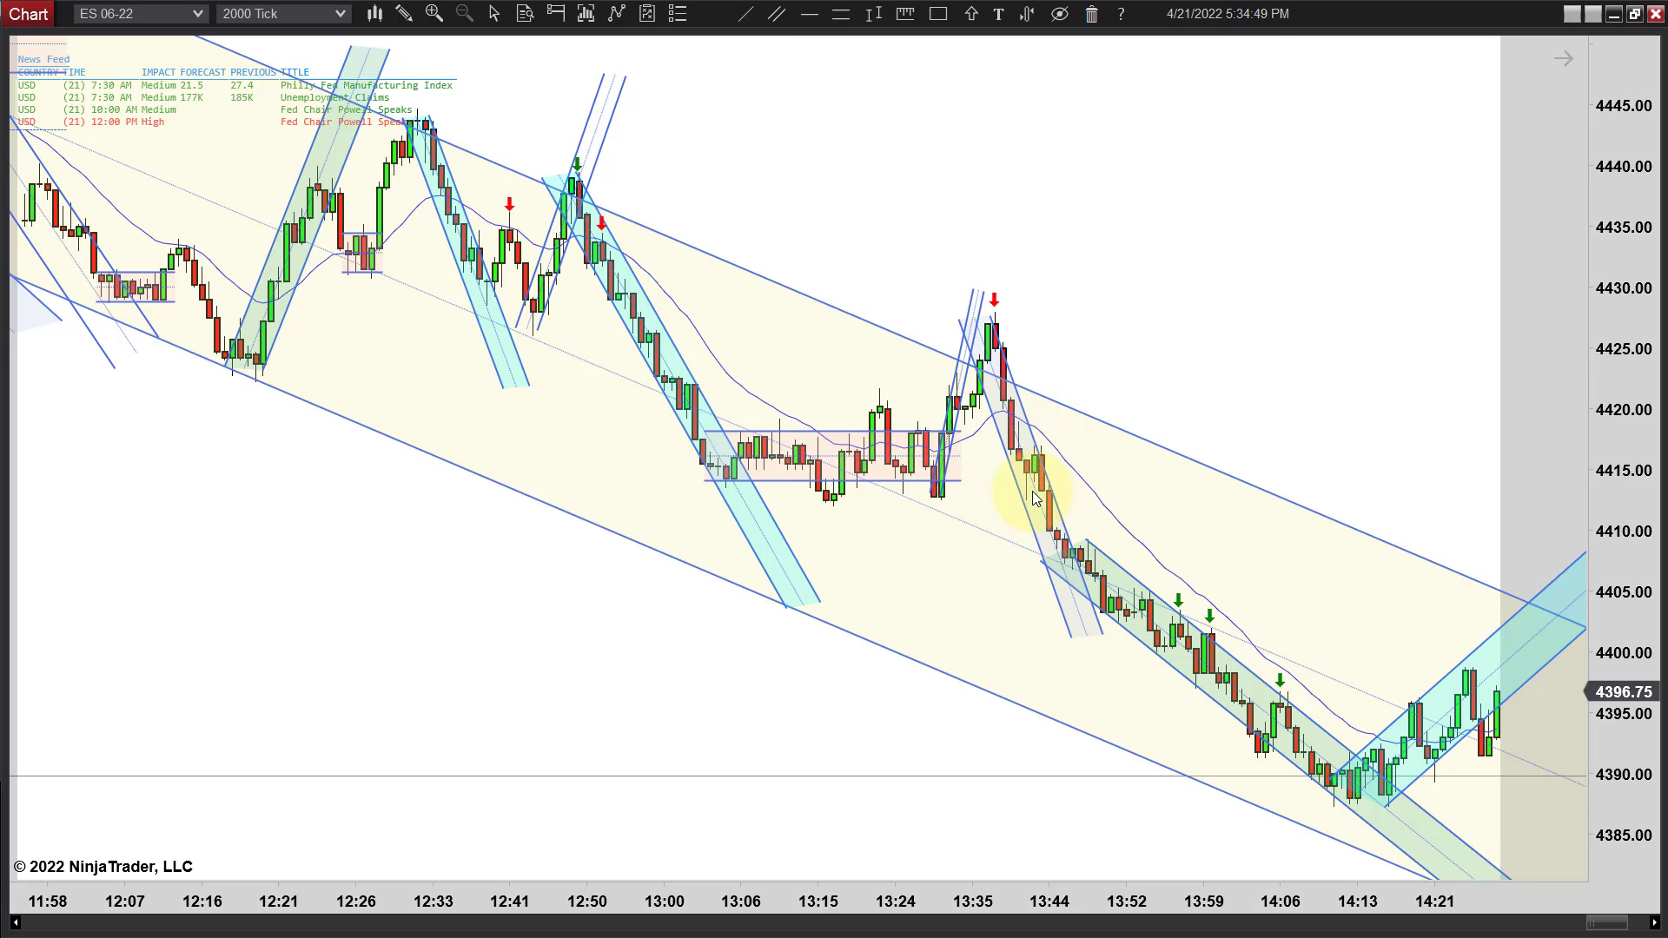
Step: Examine the decline from 13:37 into the 14:30 close and show the data box for the 14:30 swing-high bar
scroll(1324, 328, up, 2)
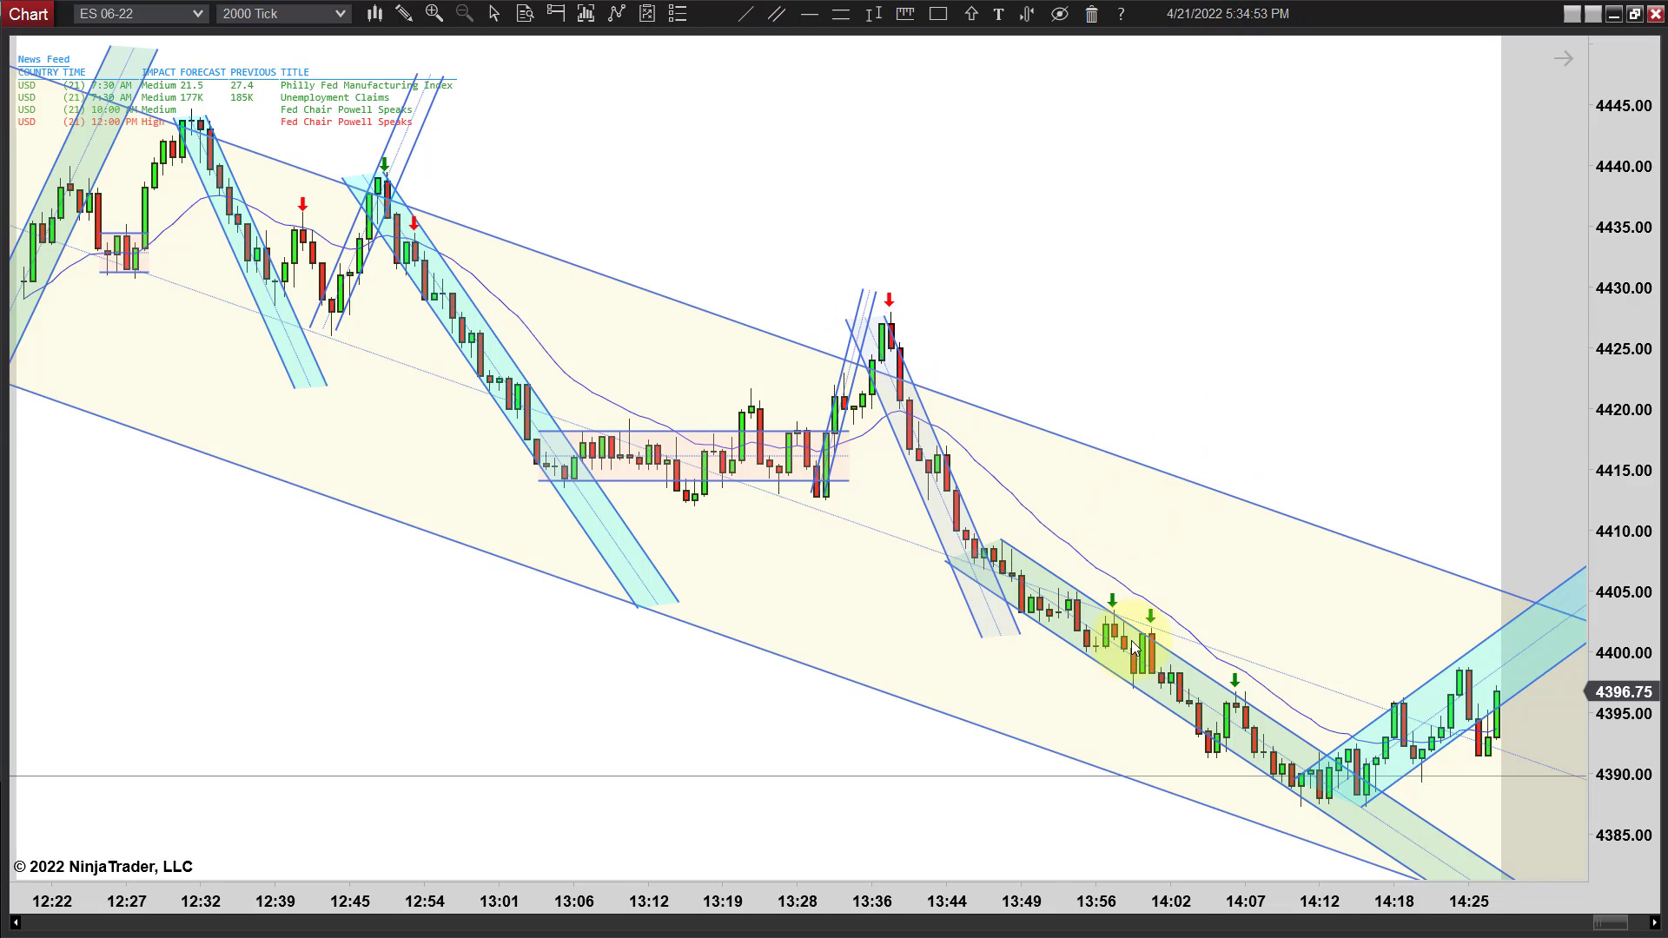
scroll(1138, 614, up, 1)
drag(1303, 402, 708, 503)
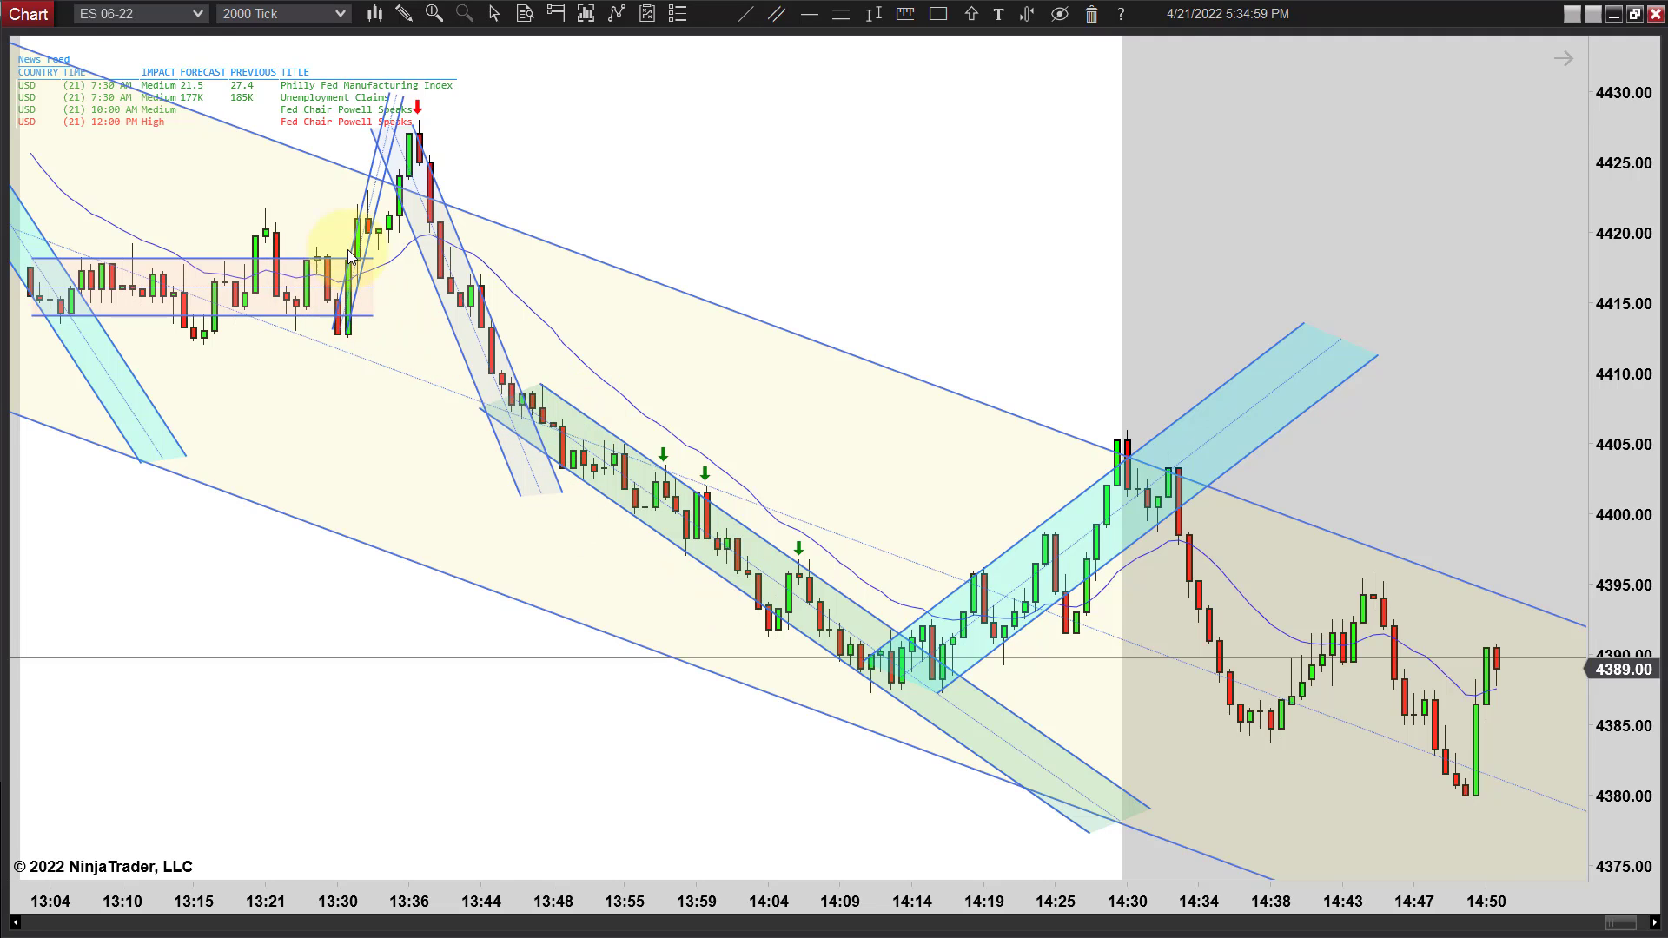
scroll(482, 252, down, 3)
scroll(640, 383, down, 2)
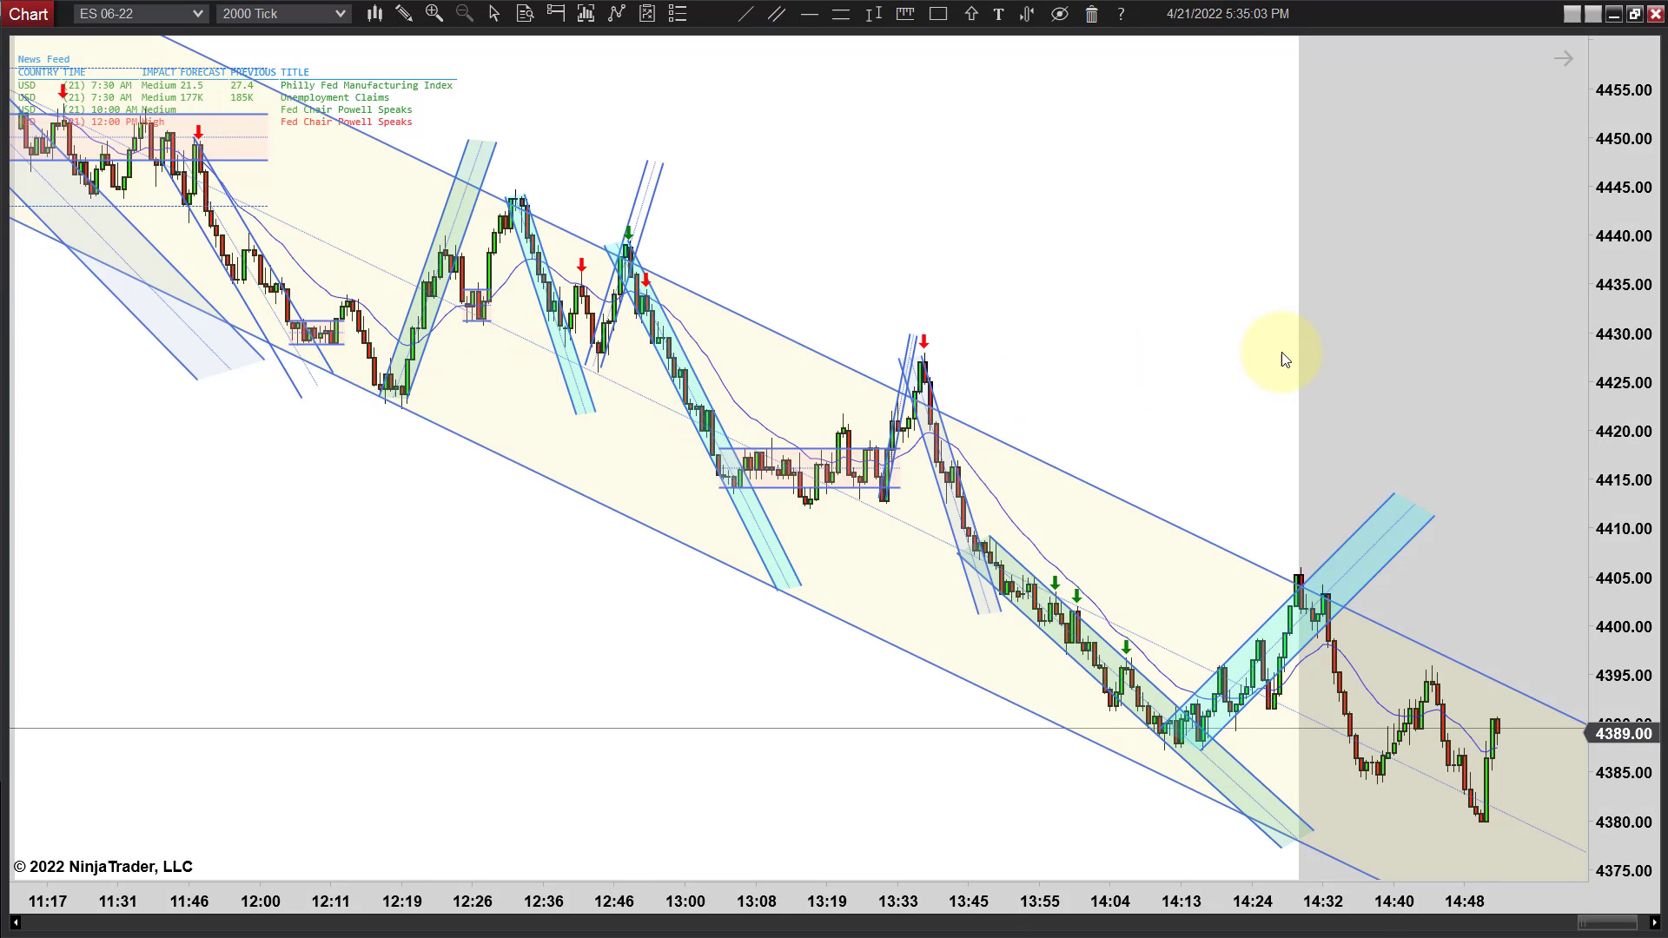
scroll(1285, 353, up, 4)
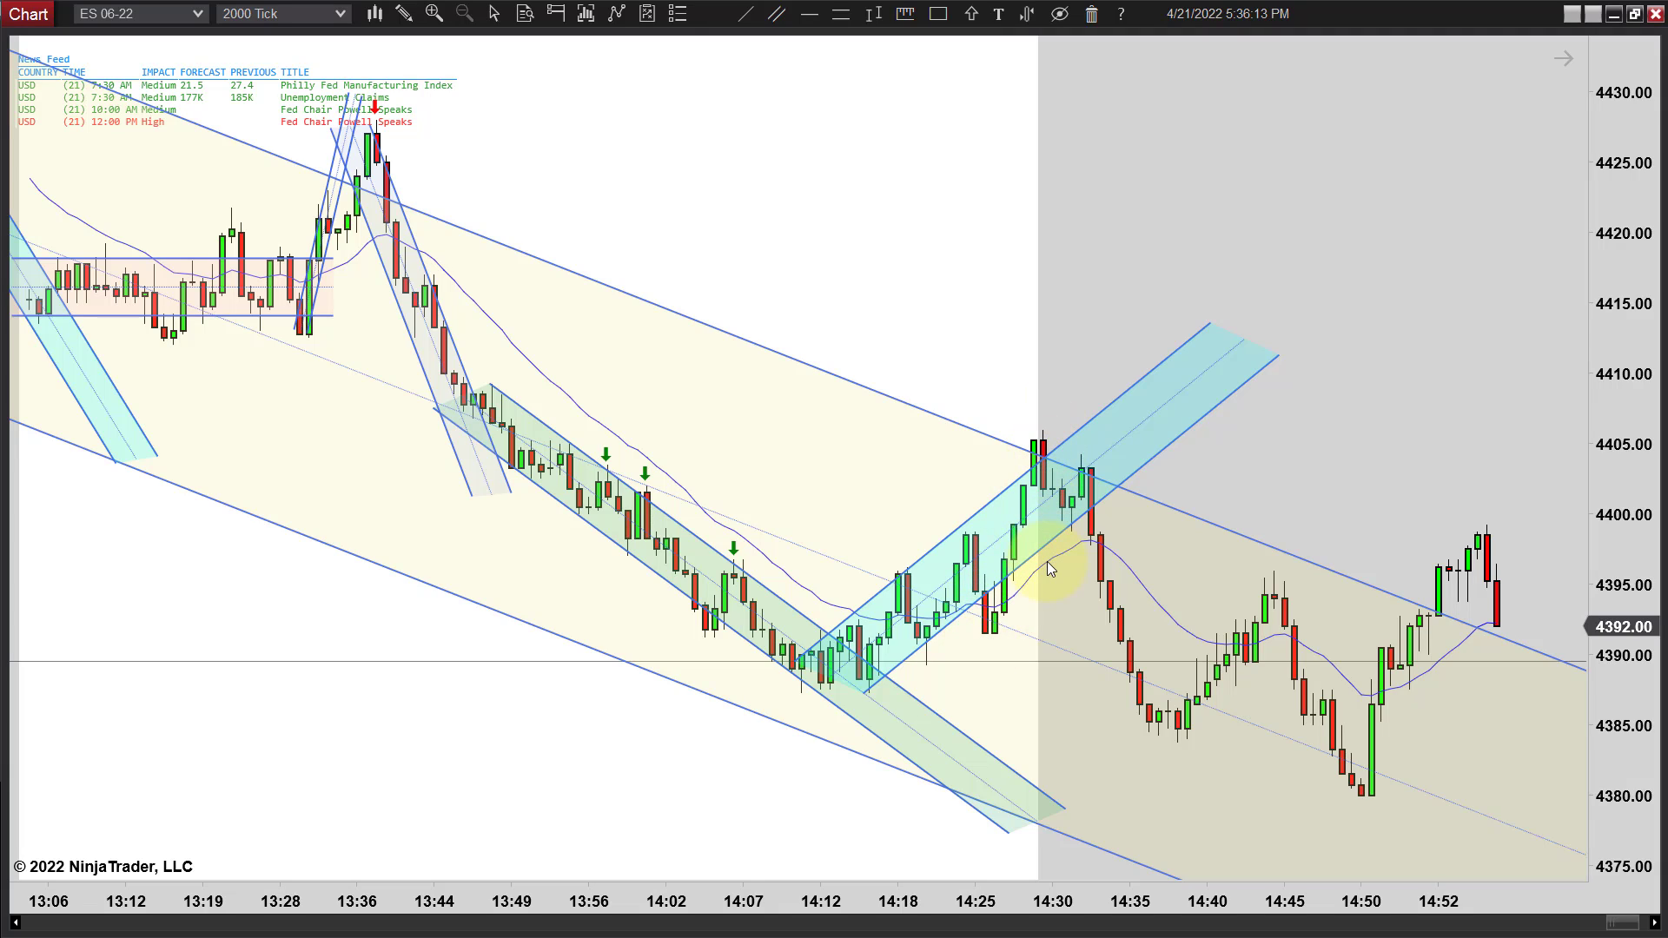
middle_click(1045, 453)
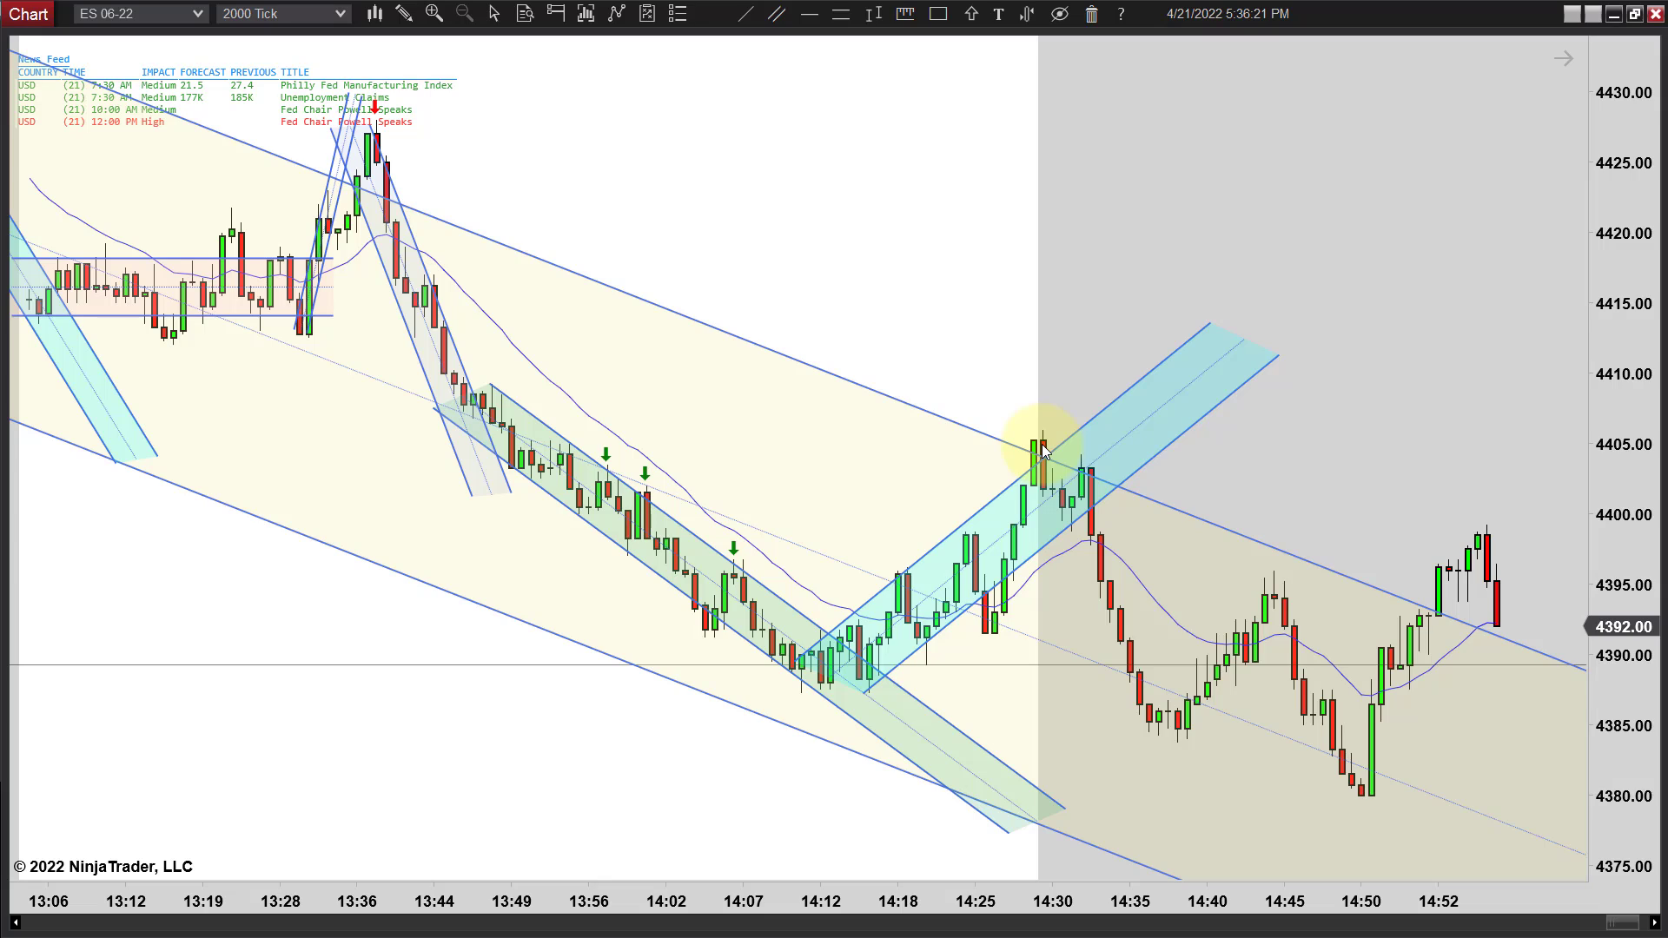
middle_click(1044, 451)
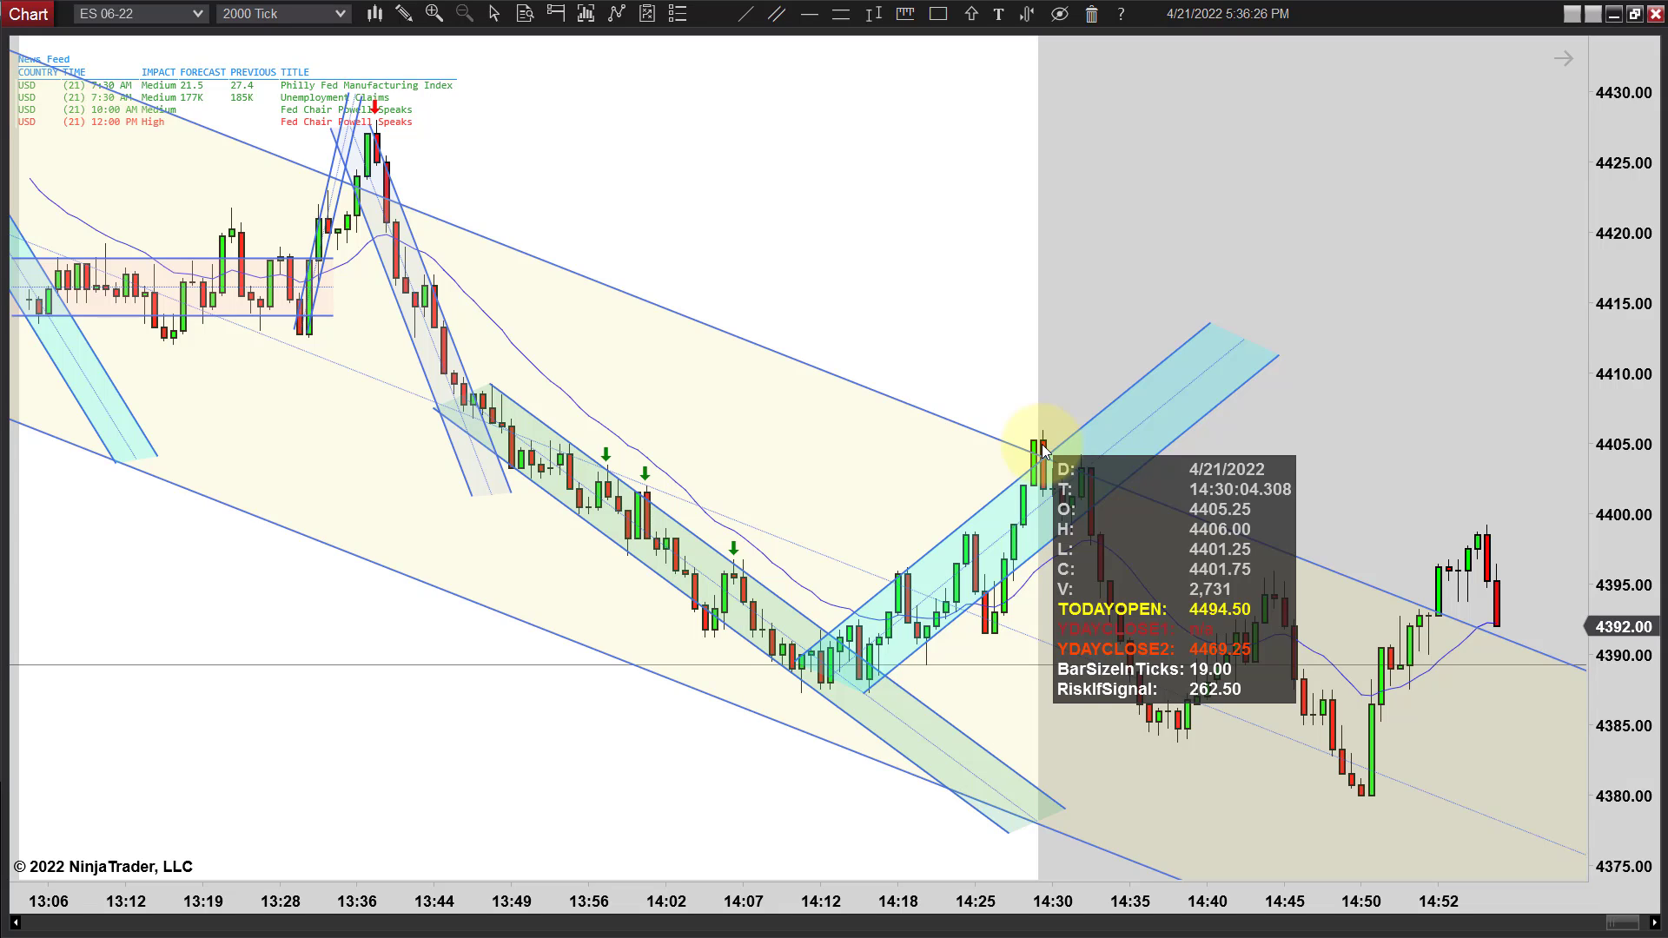
Step: Place an Arrow Down Green above the 14:30 swing high at about 4406, where the rally meets the descending channel's upper line
scroll(1041, 445, down, 2)
click(971, 14)
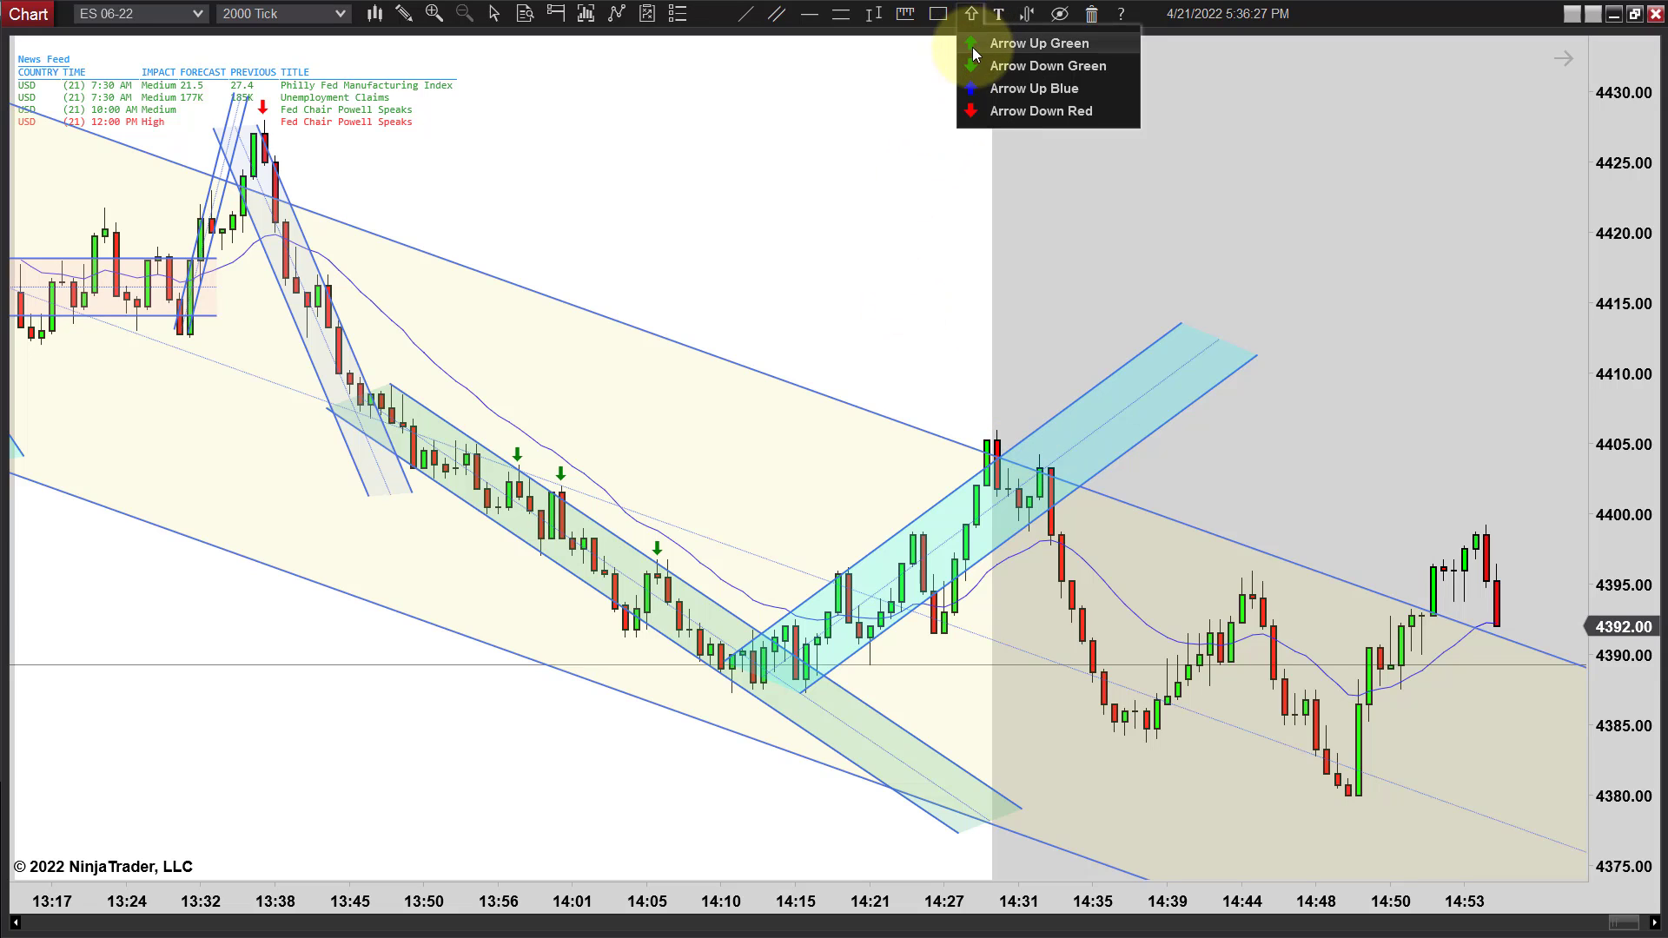
click(991, 66)
click(997, 435)
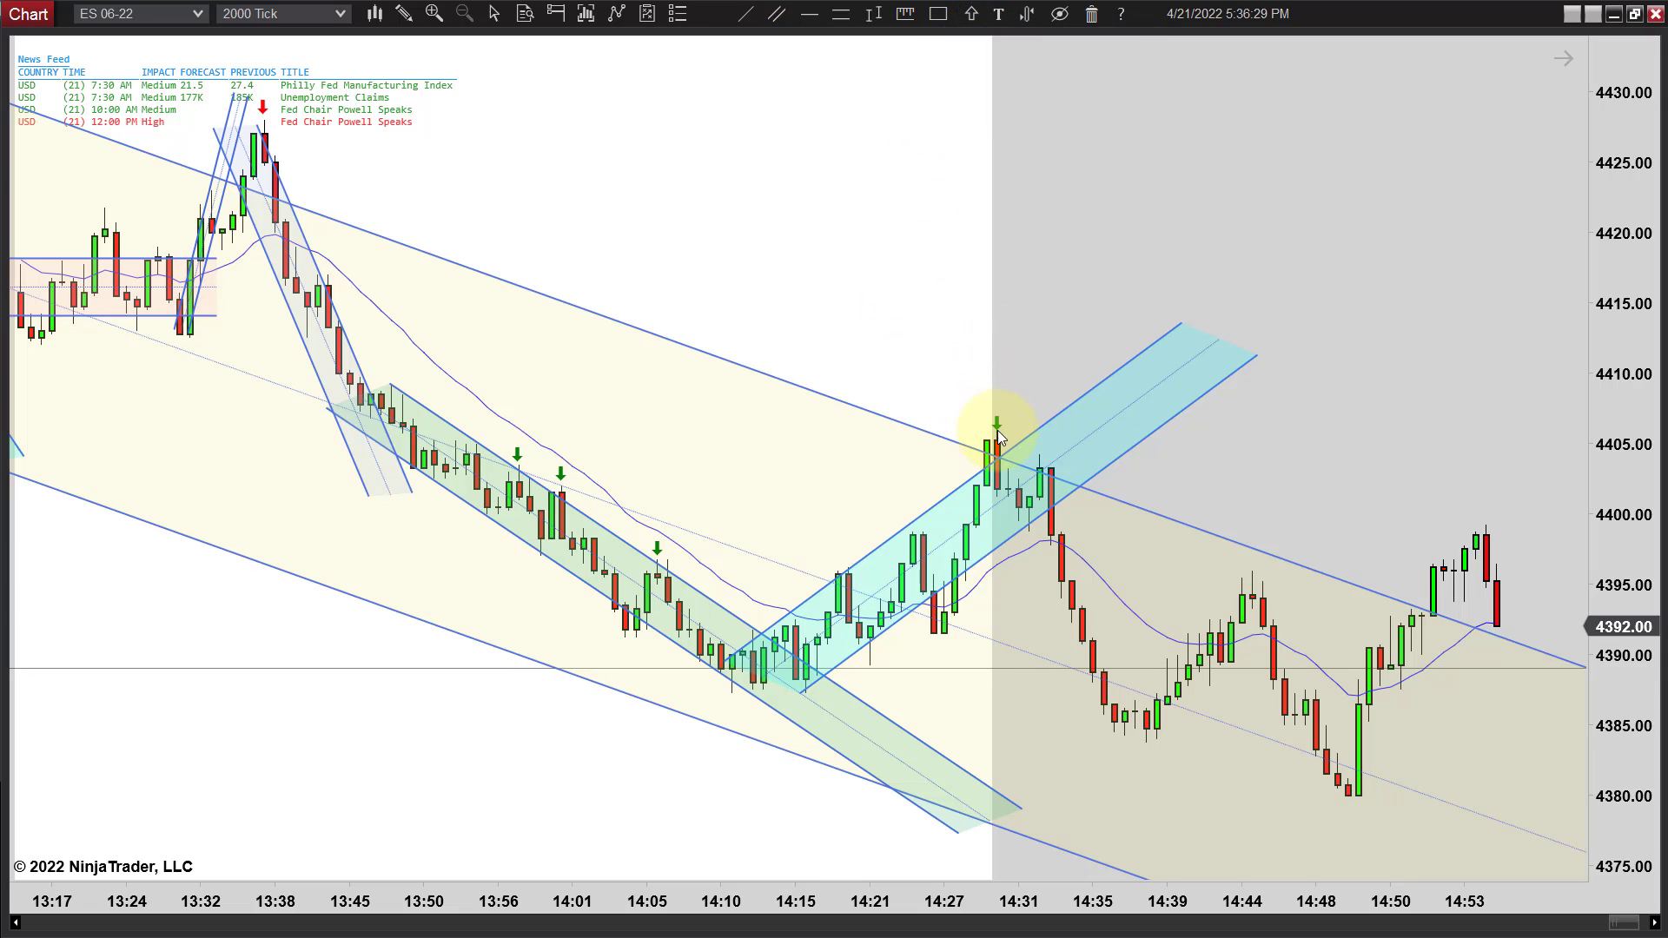
Step: Examine the lower high after the 14:30 close and check the data box for the 14:32 bar
scroll(1484, 363, down, 2)
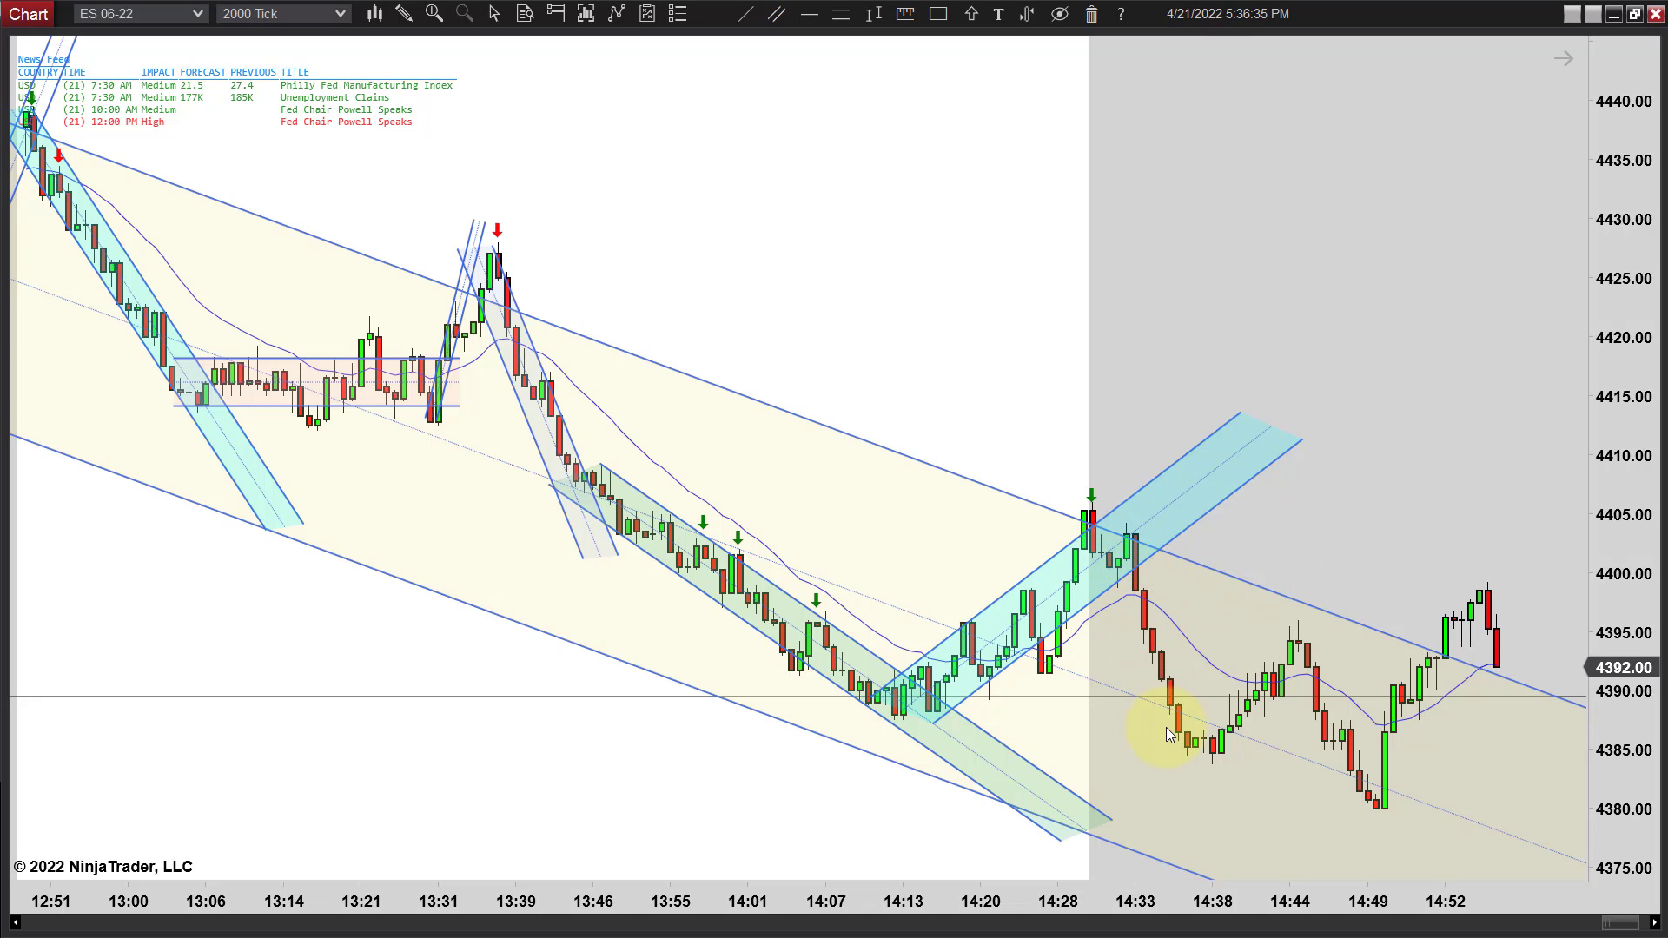
middle_click(1127, 549)
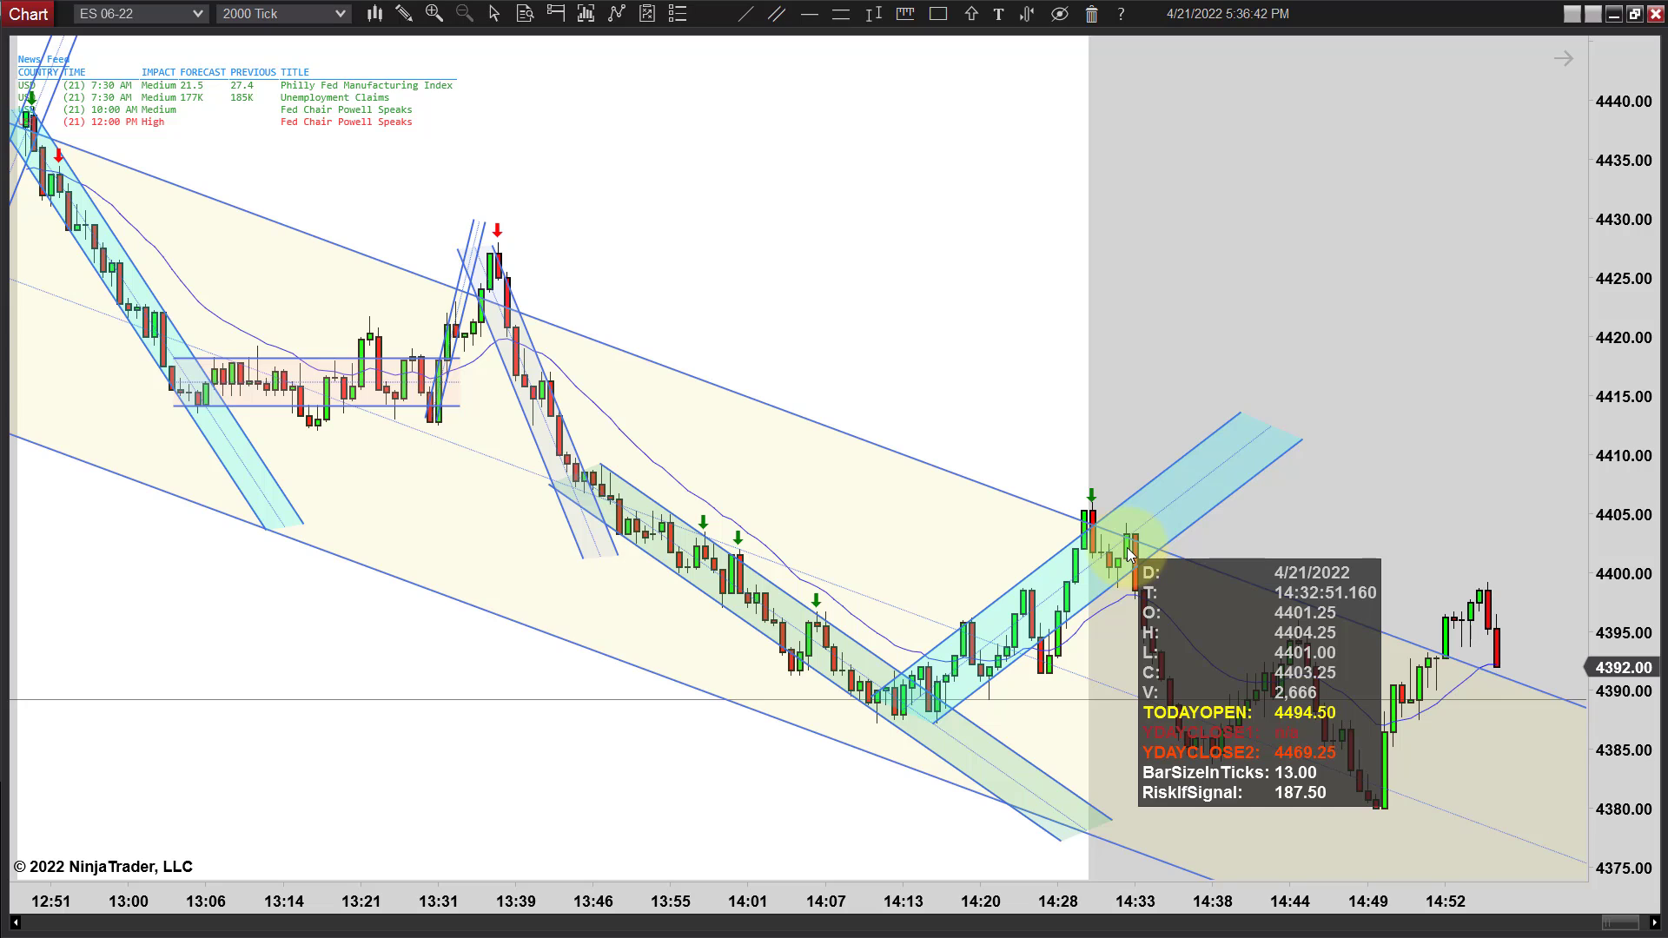
middle_click(1127, 549)
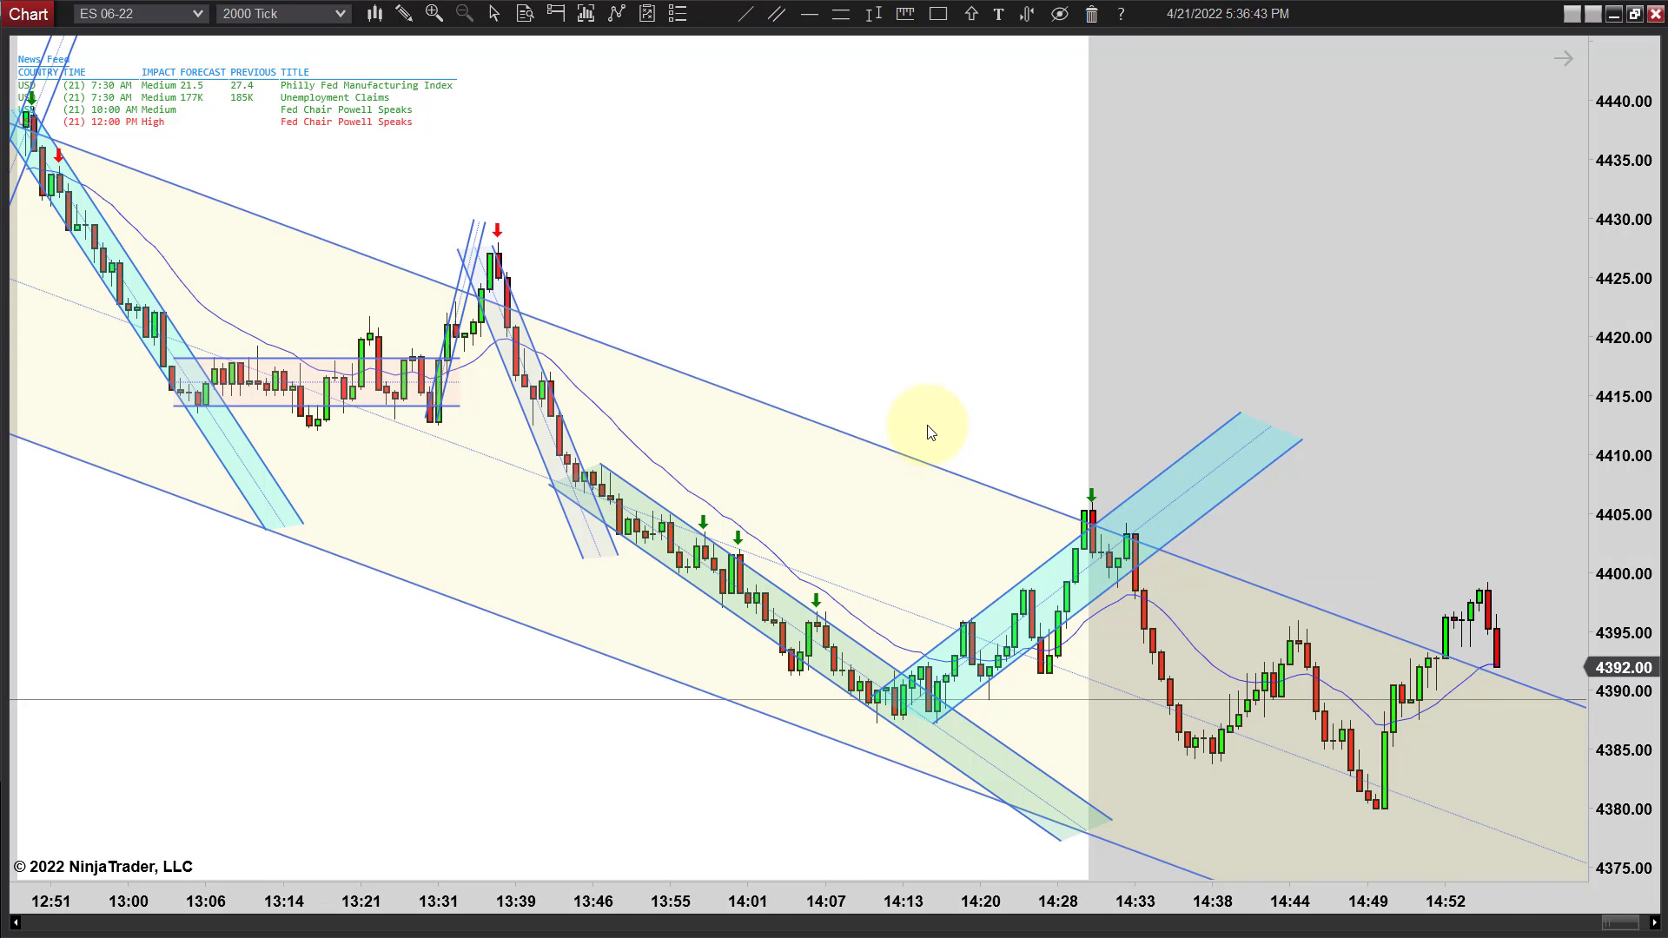
Step: Examine the full April 21 session, from the morning high down the broad descending channel to the latest bars after 15:00
scroll(929, 432, down, 1)
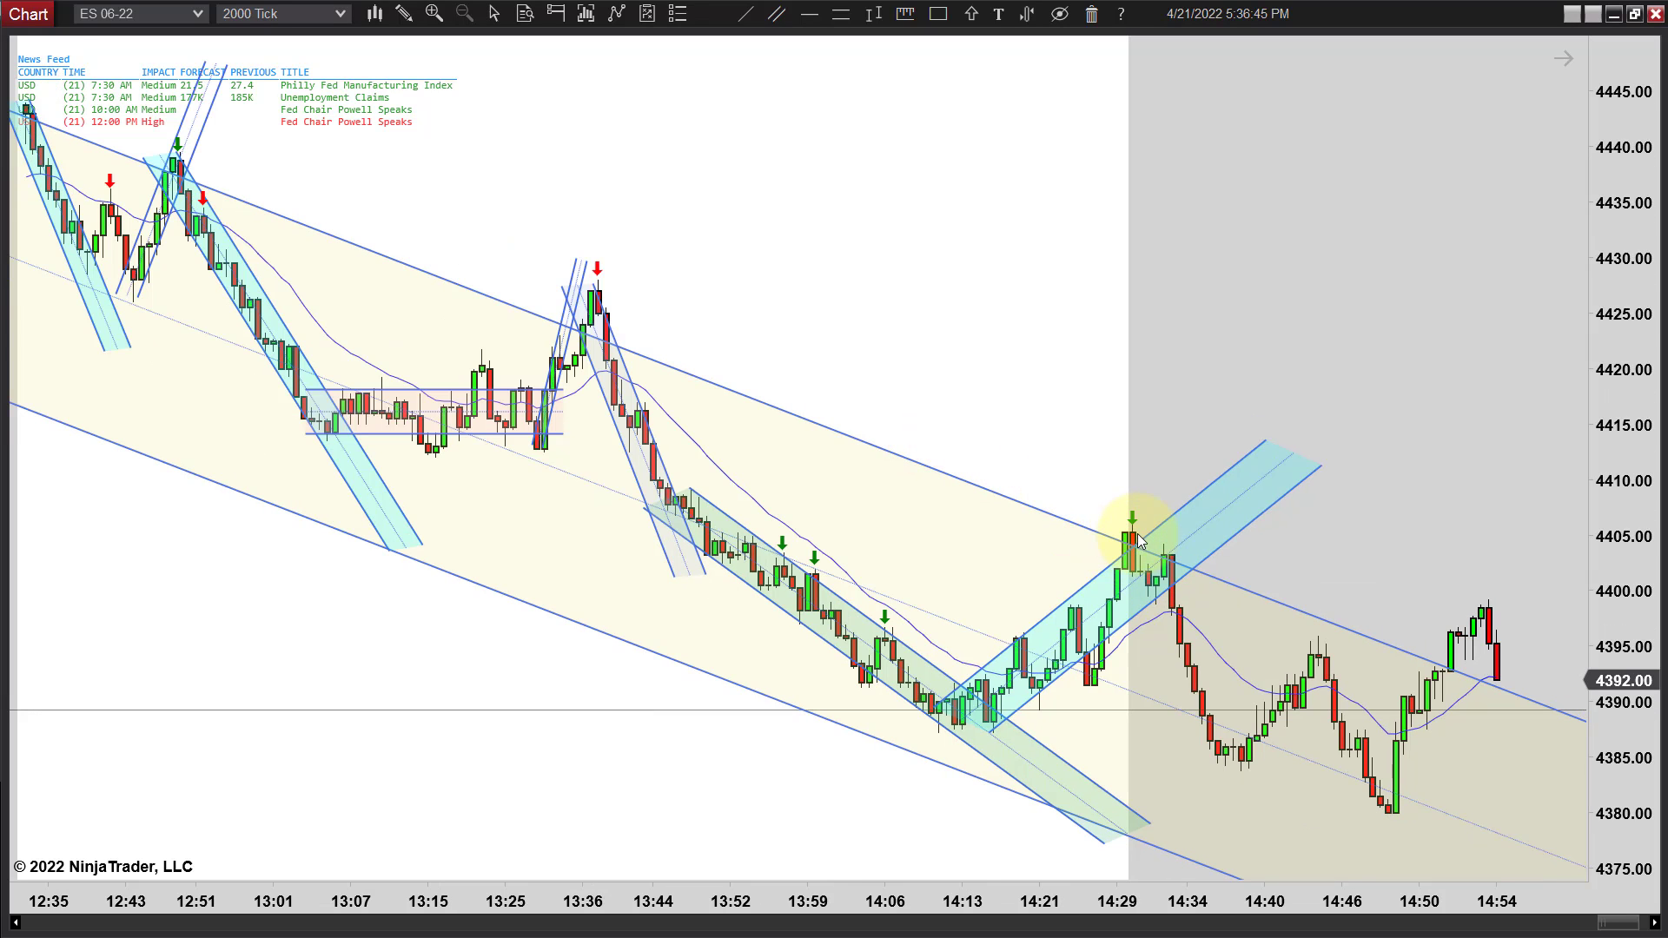
scroll(808, 280, down, 1)
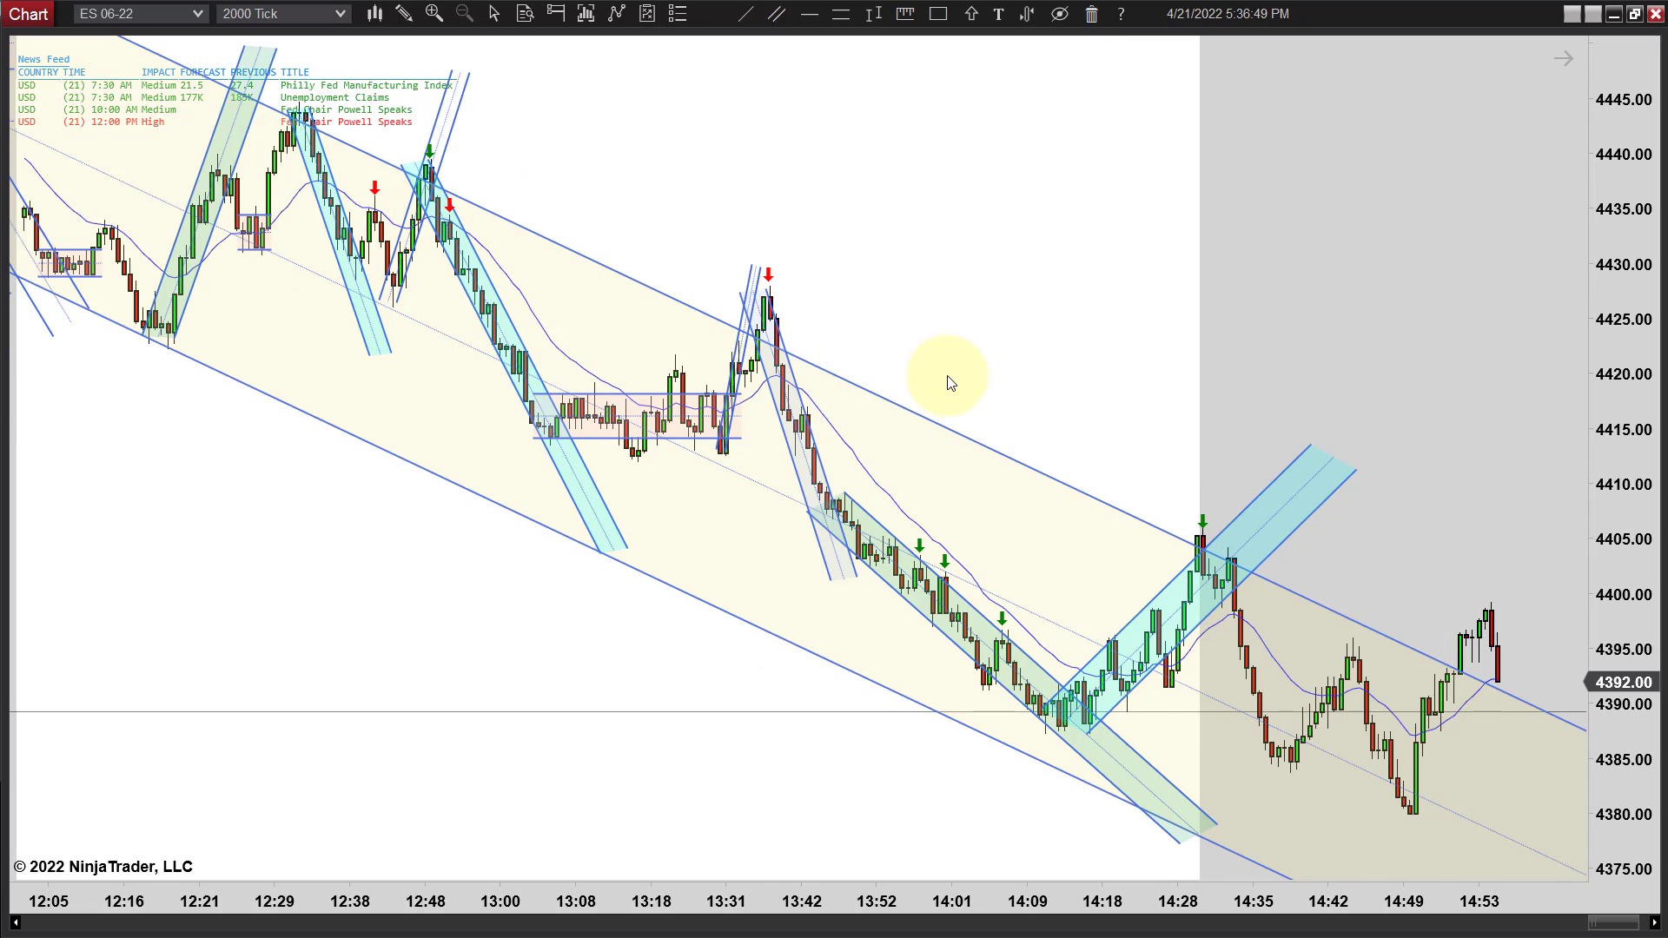
scroll(949, 382, down, 1)
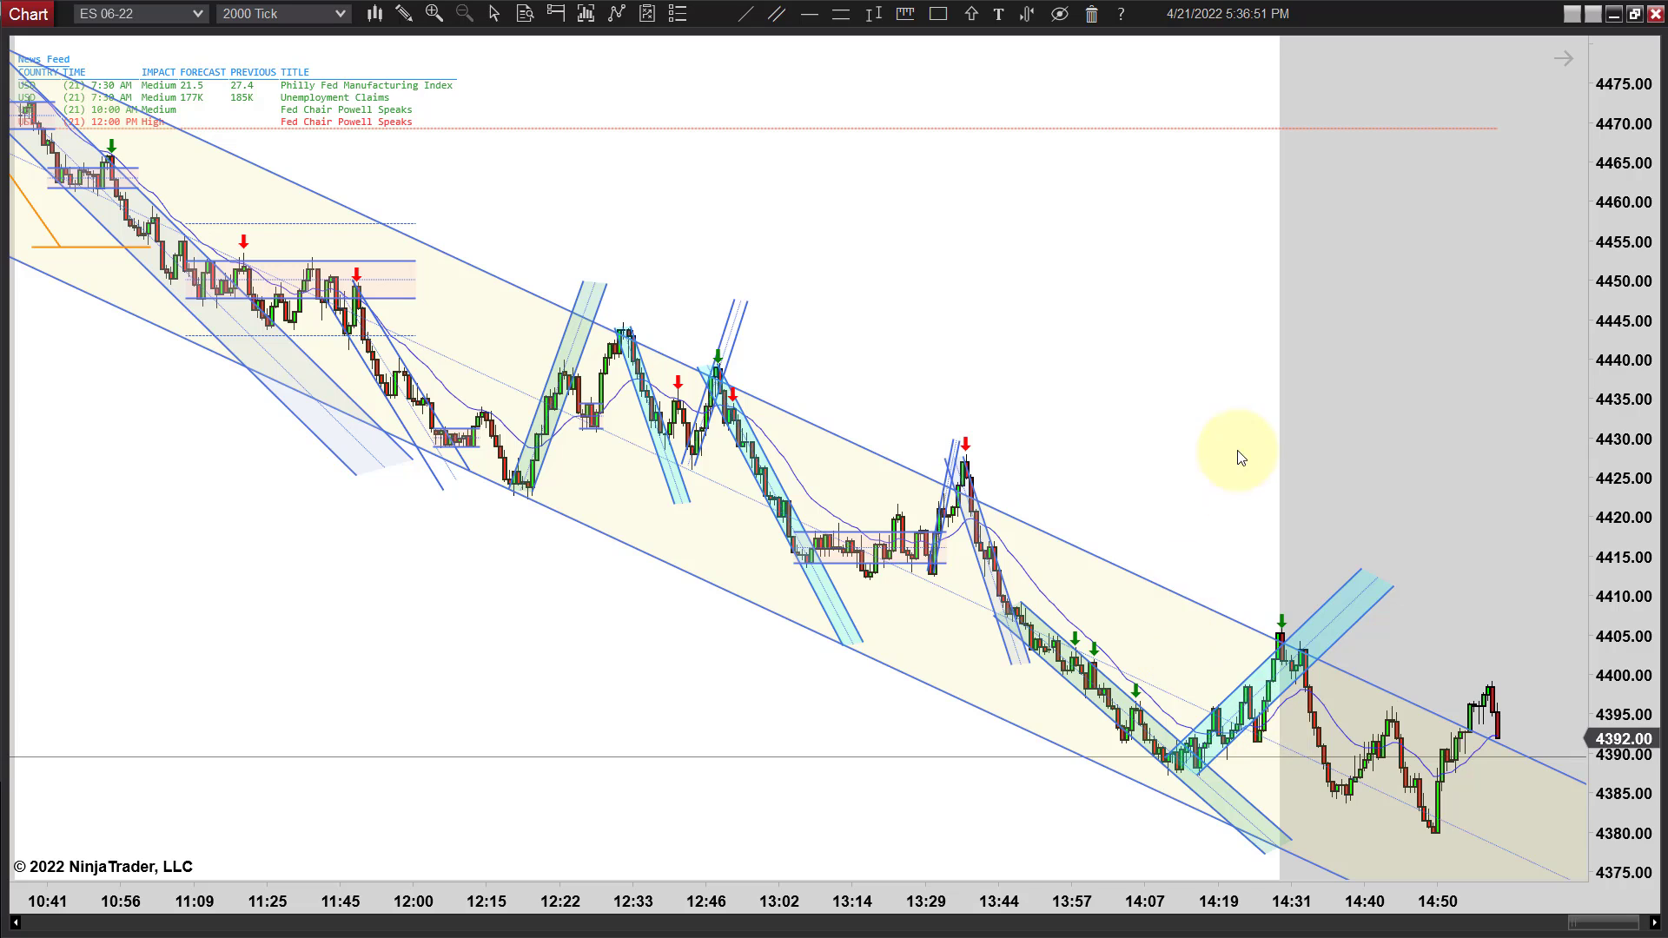
scroll(782, 420, up, 2)
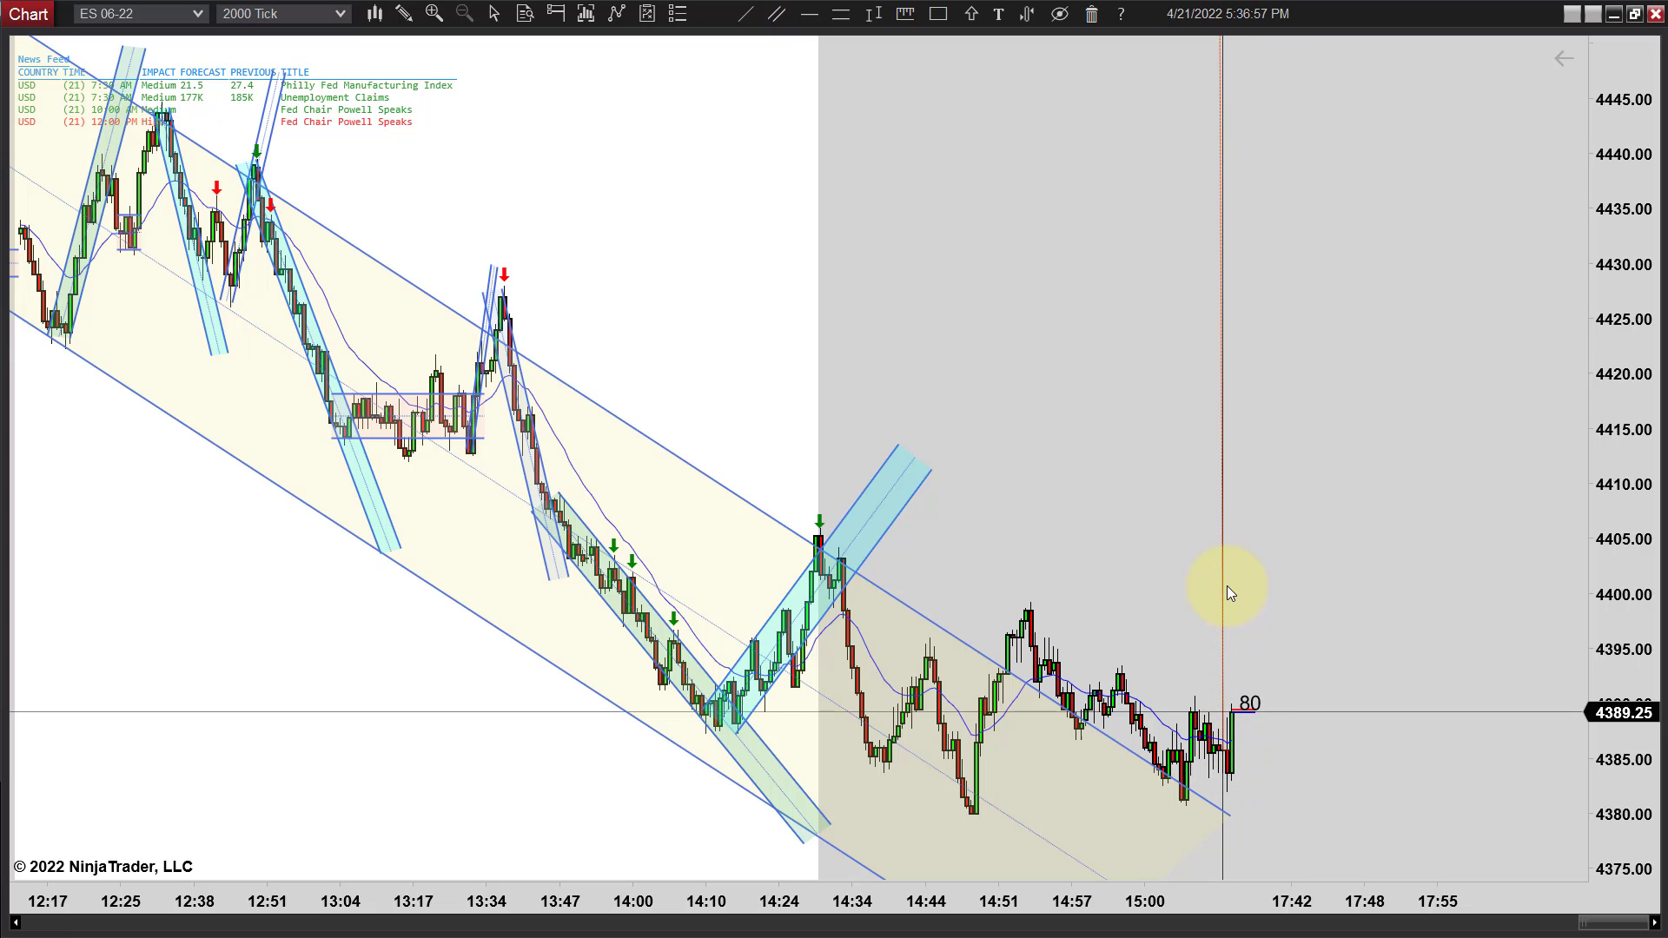
scroll(997, 520, down, 5)
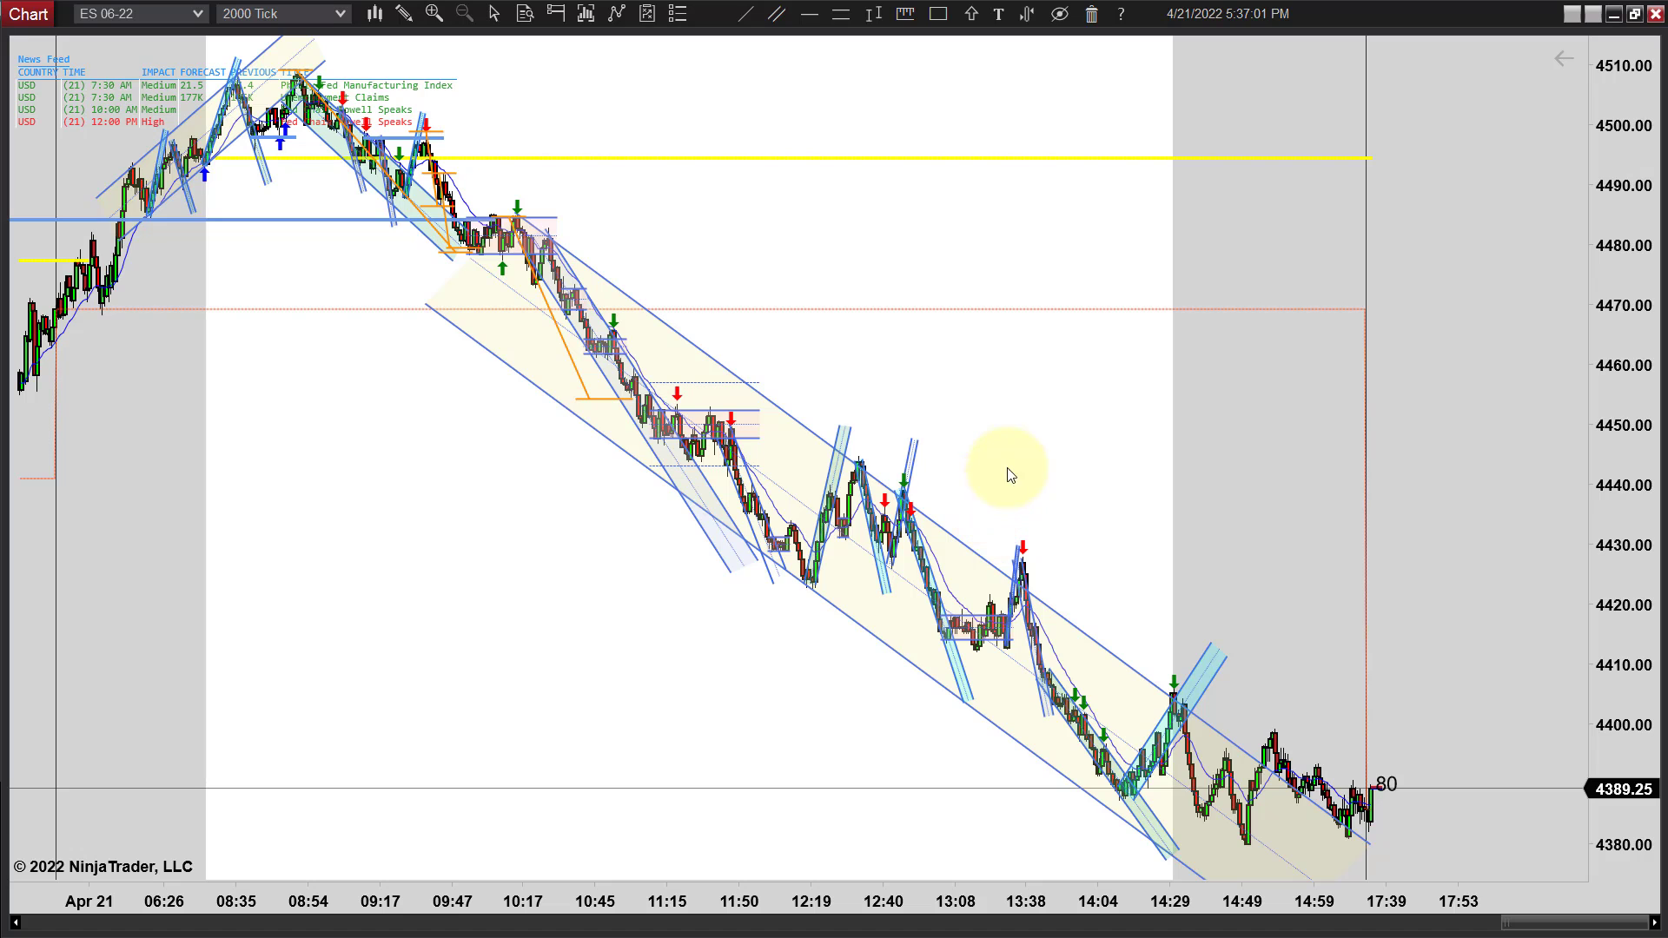
scroll(1129, 448, down, 1)
drag(1208, 451, 1229, 446)
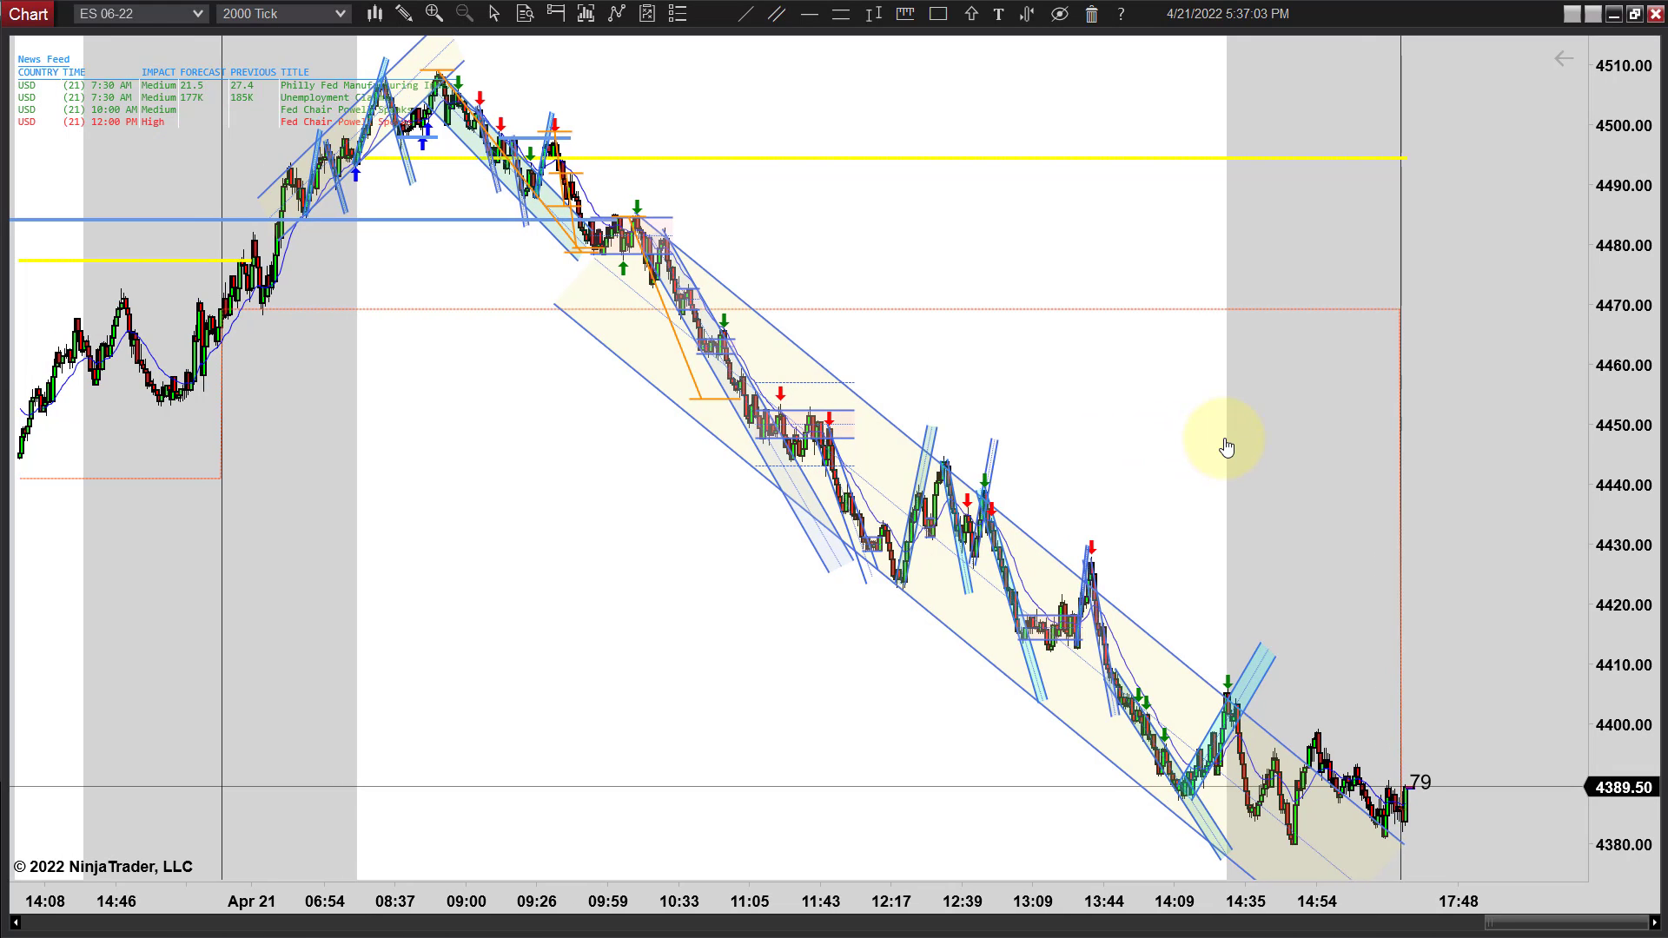